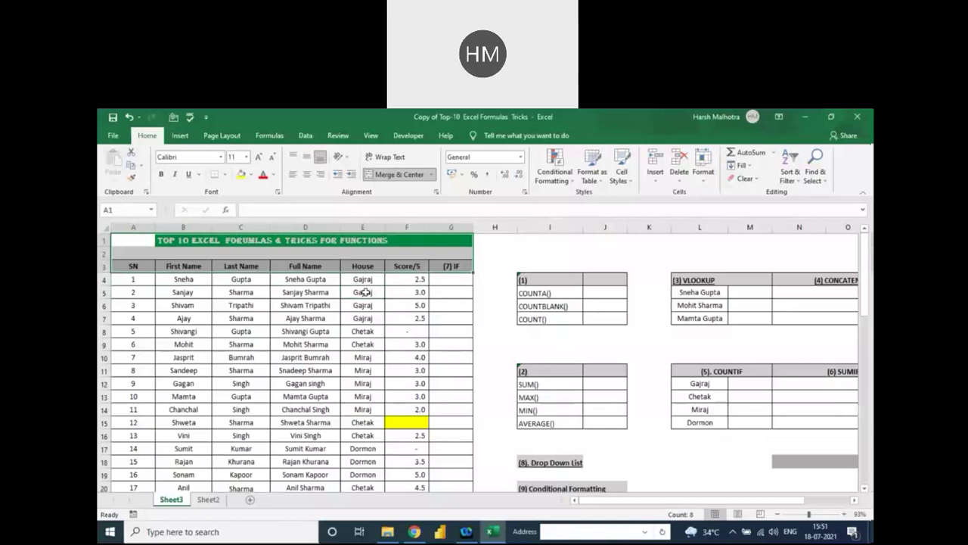
# - Review the student table's header row from SN to House
pyautogui.hotkey('ctrl', 'Home')
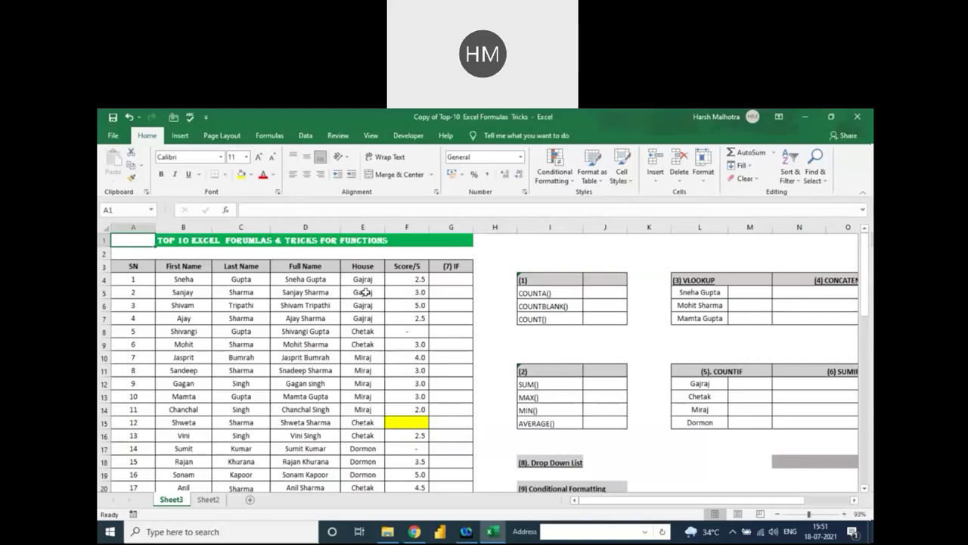
pyautogui.click(243, 265)
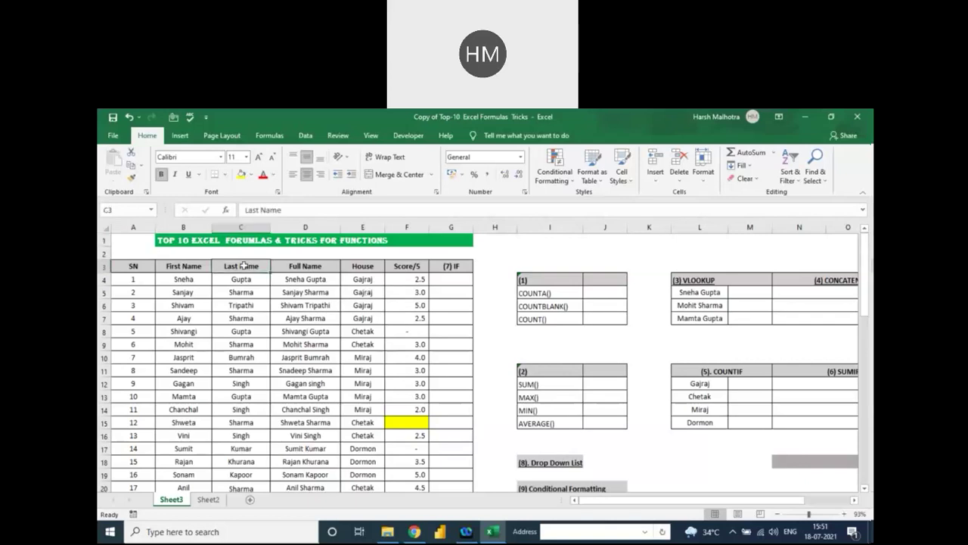
pyautogui.press('Left')
pyautogui.press('Left')
pyautogui.hotkey('shift', 'Right')
pyautogui.hotkey('shift', 'Right')
pyautogui.hotkey('shift', 'Right')
pyautogui.hotkey('shift', 'Right')
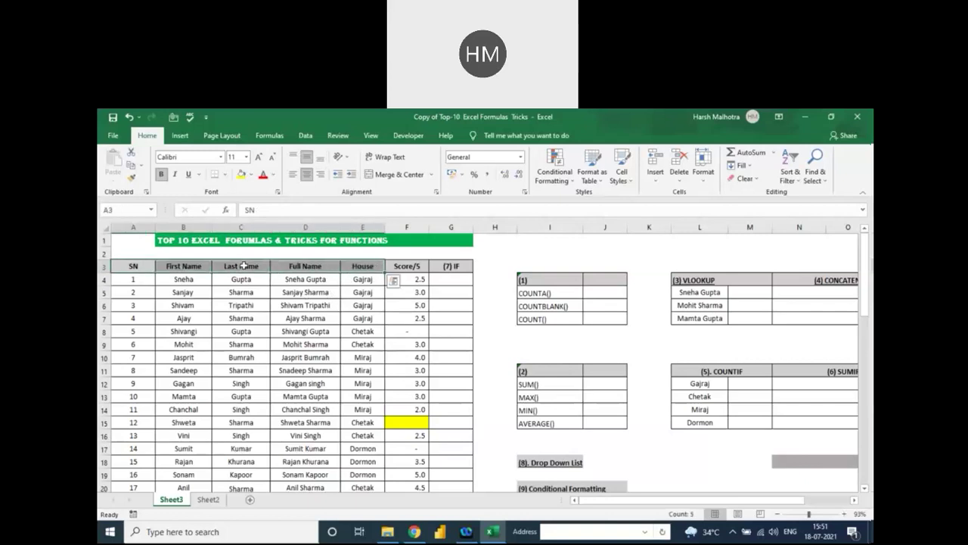
# - Look over the House, Score/5 and Full Name columns of the student table
pyautogui.press('Down')
pyautogui.press('Right')
pyautogui.press('Right')
pyautogui.press('Right')
pyautogui.press('Right')
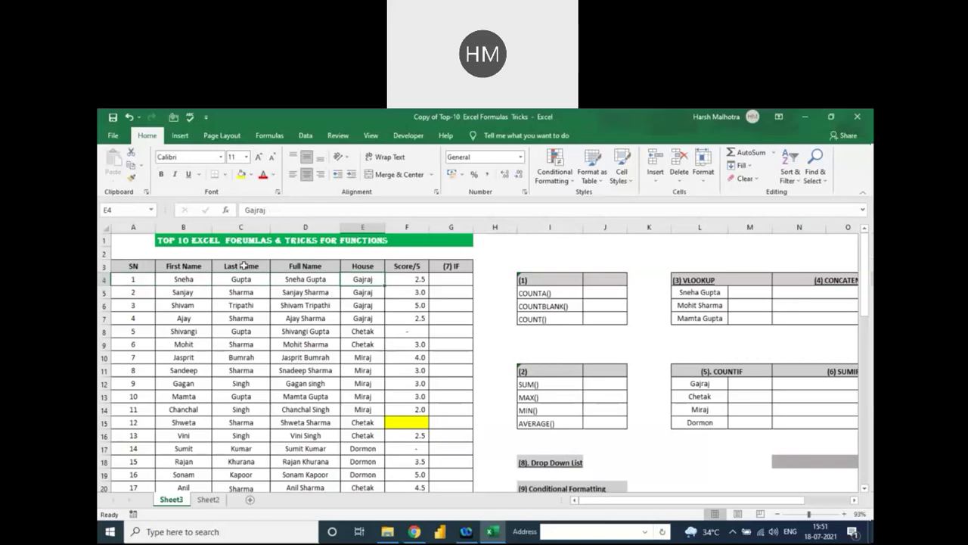
pyautogui.scroll(-1, 243, 264)
pyautogui.press('Right')
pyautogui.press('Up')
pyautogui.press('Down')
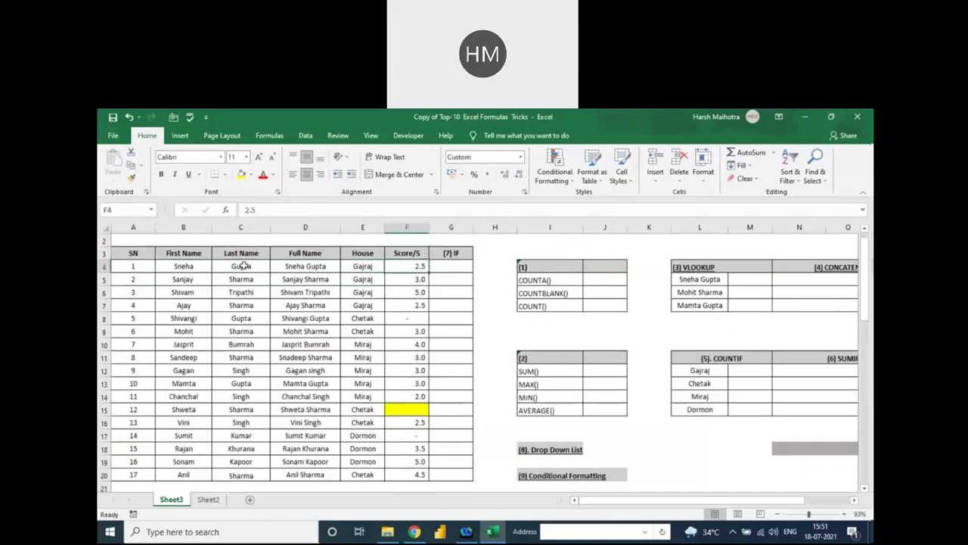
pyautogui.press('Left')
pyautogui.press('Left')
pyautogui.press('Up')
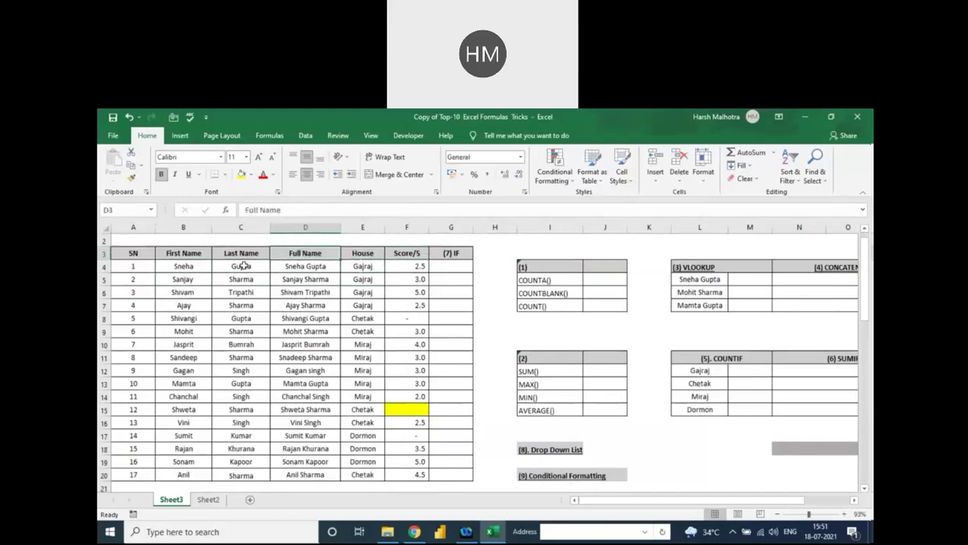
# - Review the practice blocks for COUNTA, COUNTBLANK, VLOOKUP, CONCATENATE, COUNTIF, SUMIF and AVERAGEIF
pyautogui.click(546, 280)
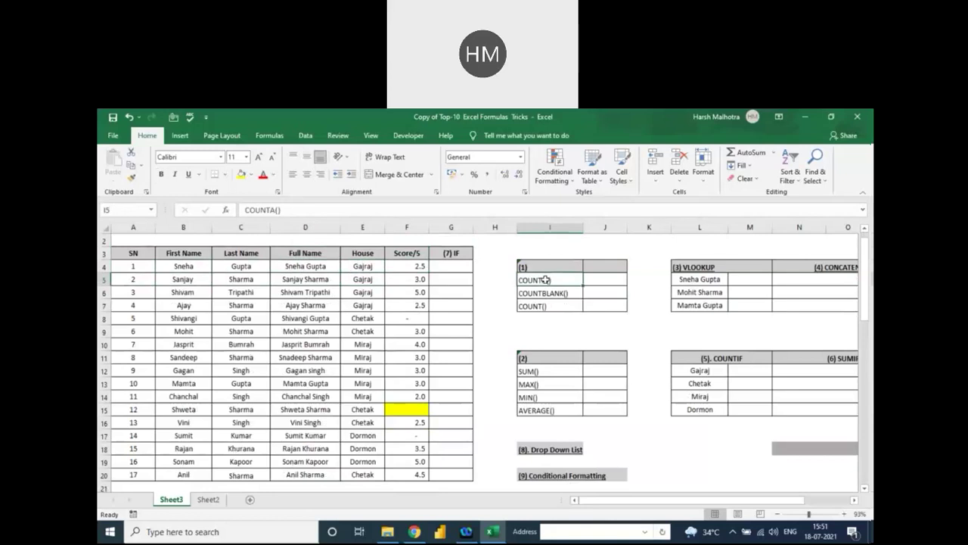
pyautogui.press('Down')
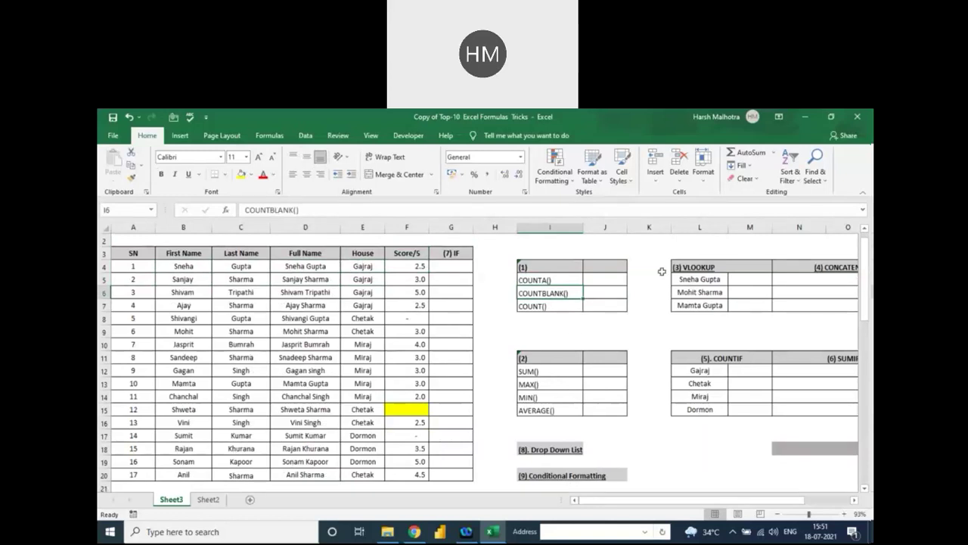
pyautogui.click(730, 266)
pyautogui.click(808, 268)
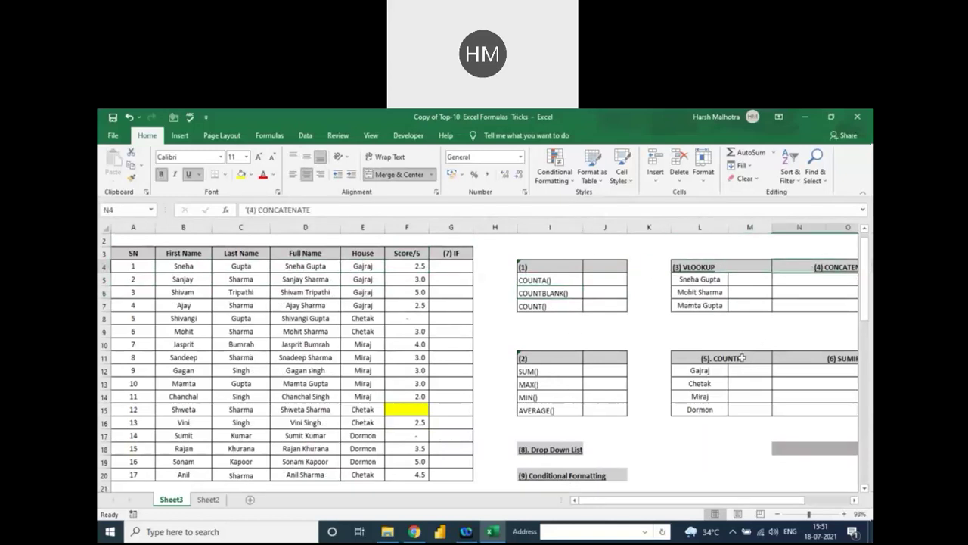
pyautogui.click(742, 358)
pyautogui.click(789, 360)
pyautogui.press('Right')
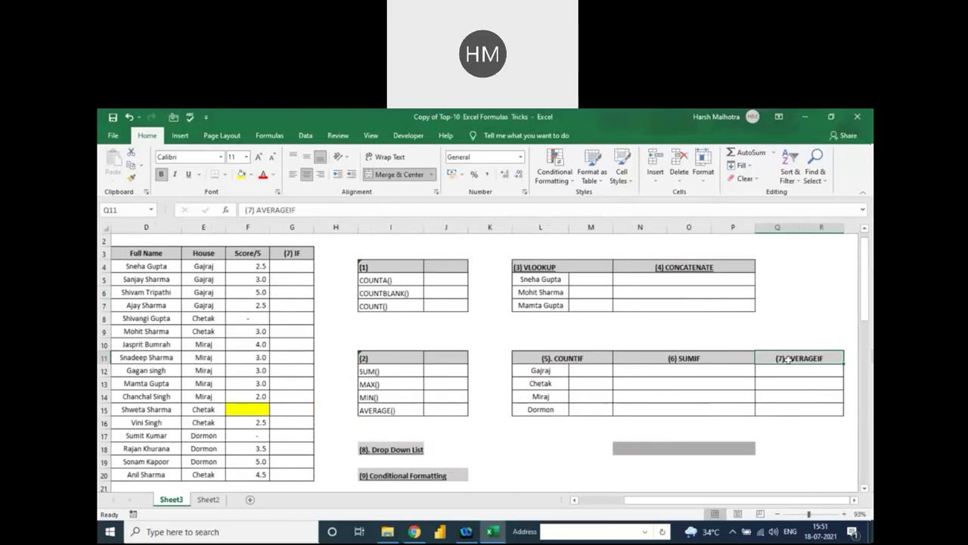
pyautogui.press('Left')
pyautogui.press('Left')
pyautogui.press('Left')
pyautogui.click(334, 309)
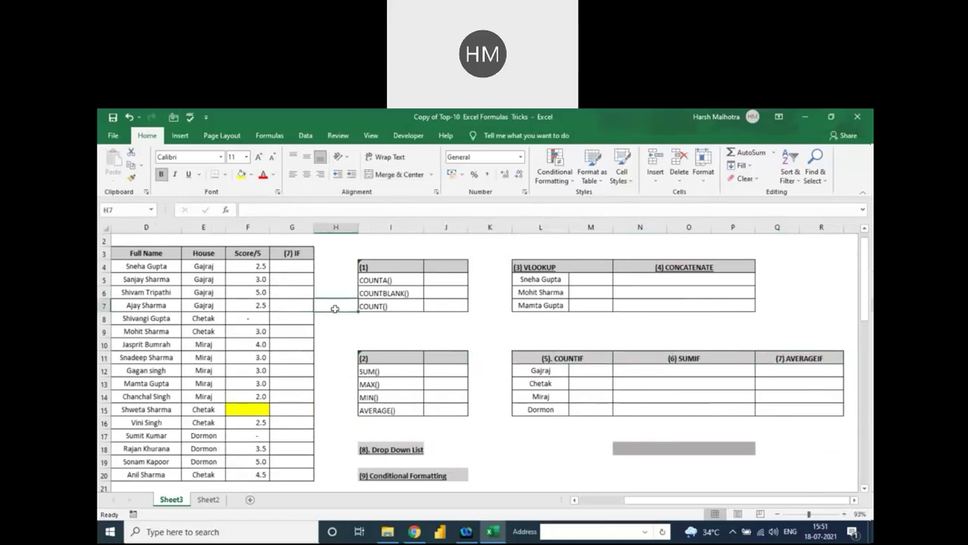
# - Return to the start of the sheet and review the title row above the student table
pyautogui.press('Home')
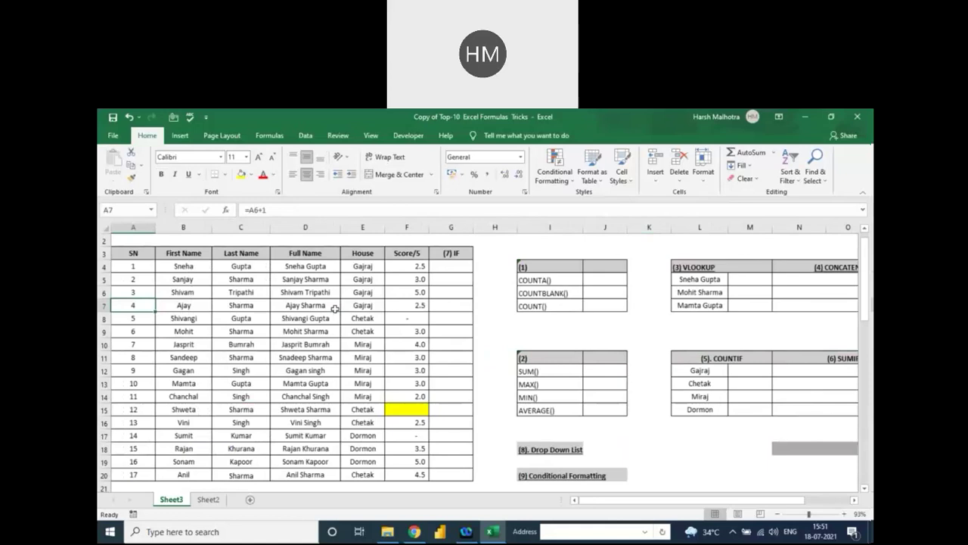
pyautogui.press('Up')
pyautogui.press('Up')
pyautogui.press('Up')
pyautogui.press('Up')
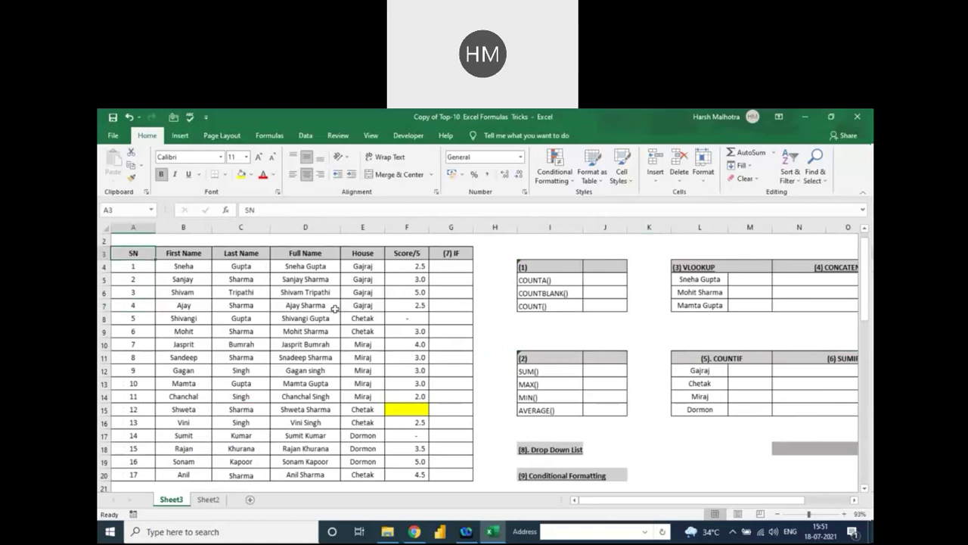
pyautogui.press('Up')
pyautogui.press('Up')
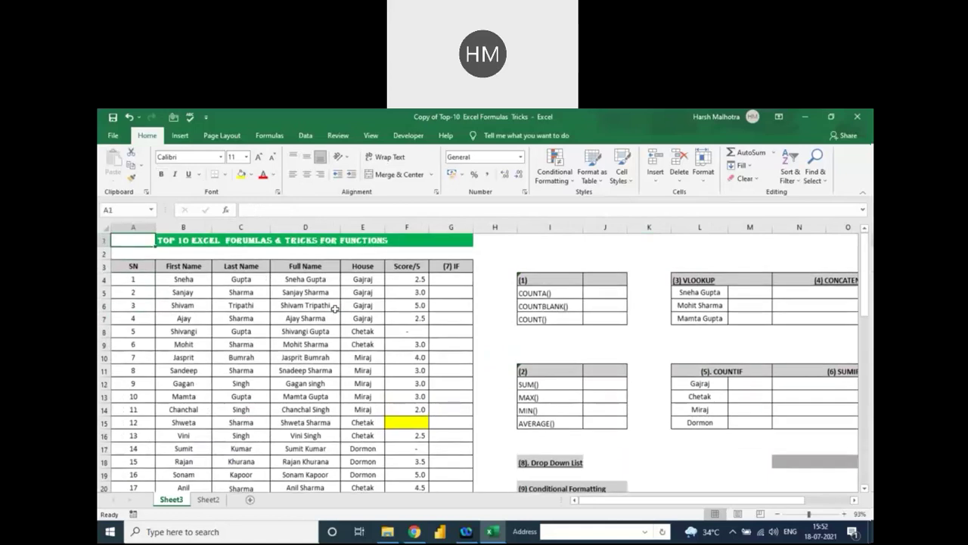
pyautogui.hotkey('shift', 'Right')
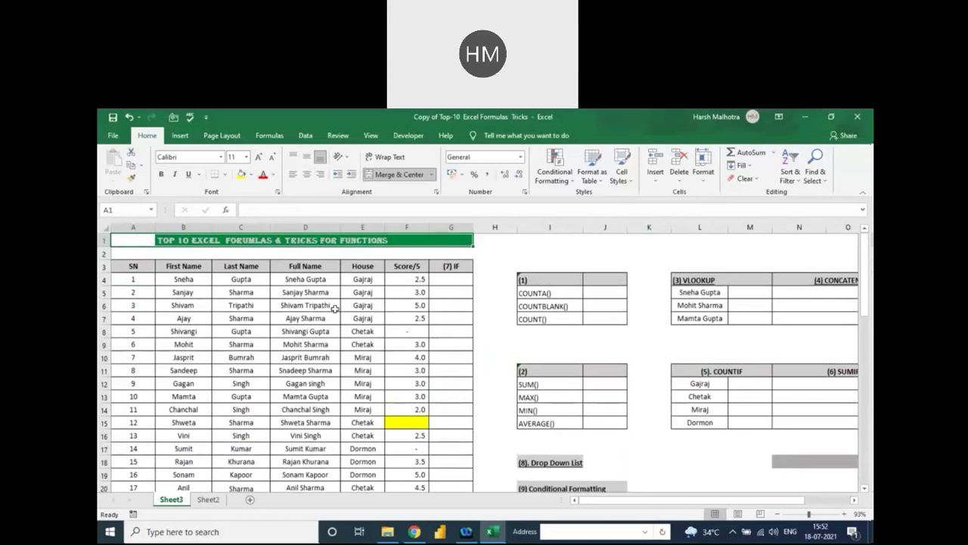
pyautogui.press('Down')
pyautogui.press('Down')
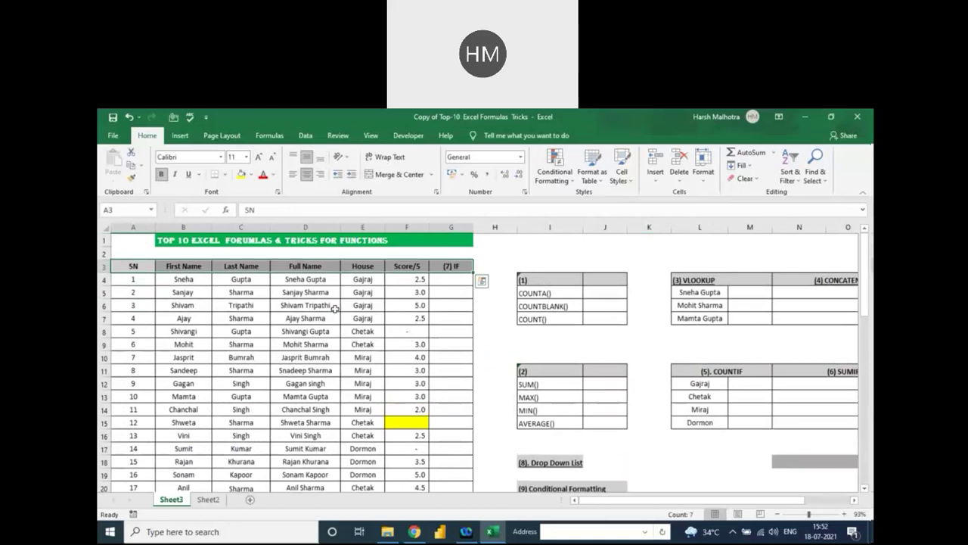
# - Examine the full header row of the student table, from SN across to the IF column
pyautogui.hotkey('shift', 'Right')
pyautogui.hotkey('shift', 'Right')
pyautogui.hotkey('shift', 'Right')
pyautogui.hotkey('shift', 'Right')
pyautogui.hotkey('shift', 'Right')
pyautogui.hotkey('shift', 'Right')
pyautogui.press('Down')
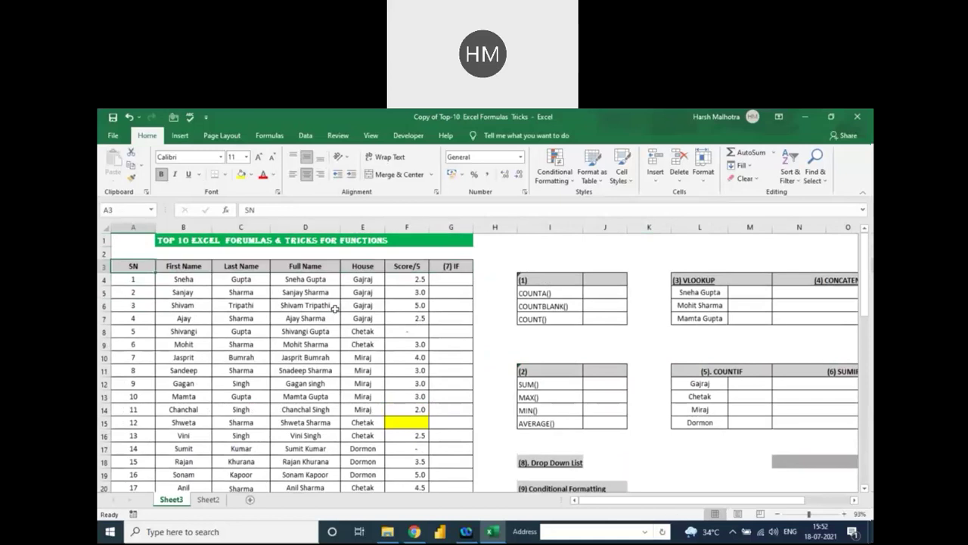
pyautogui.scroll(-1, 335, 308)
pyautogui.press('Up')
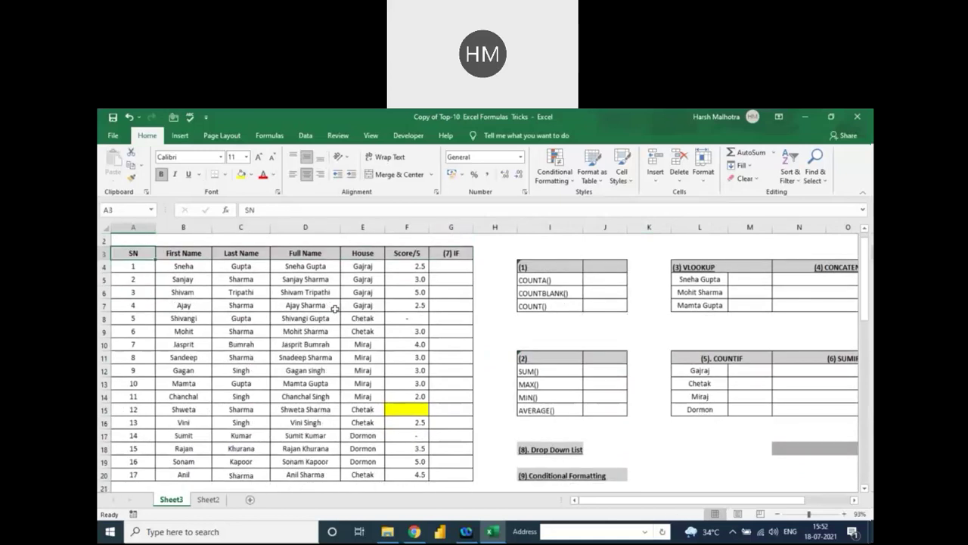
pyautogui.hotkey('ctrl', 'shift', 'Right')
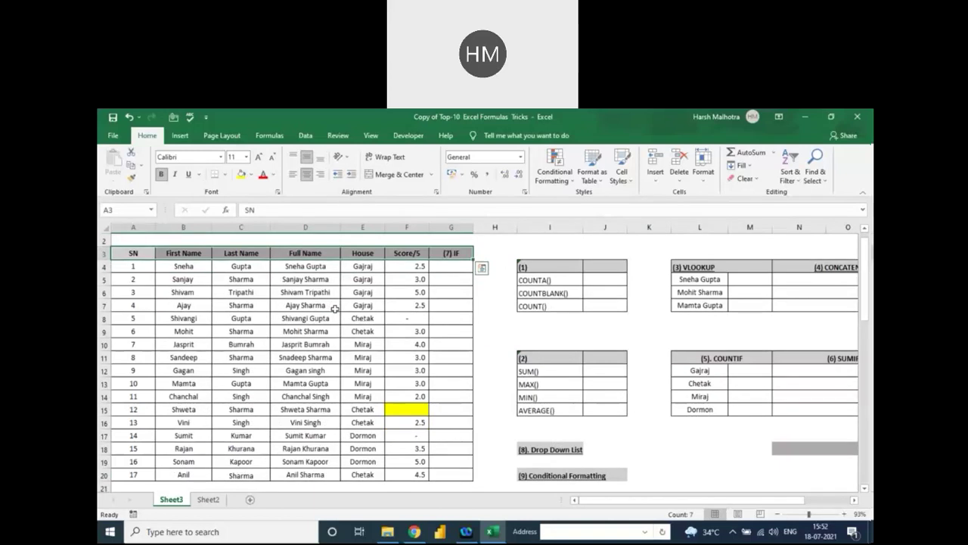
pyautogui.press('Right')
pyautogui.press('Right')
pyautogui.press('Right')
pyautogui.press('Right')
pyautogui.press('Right')
pyautogui.press('Right')
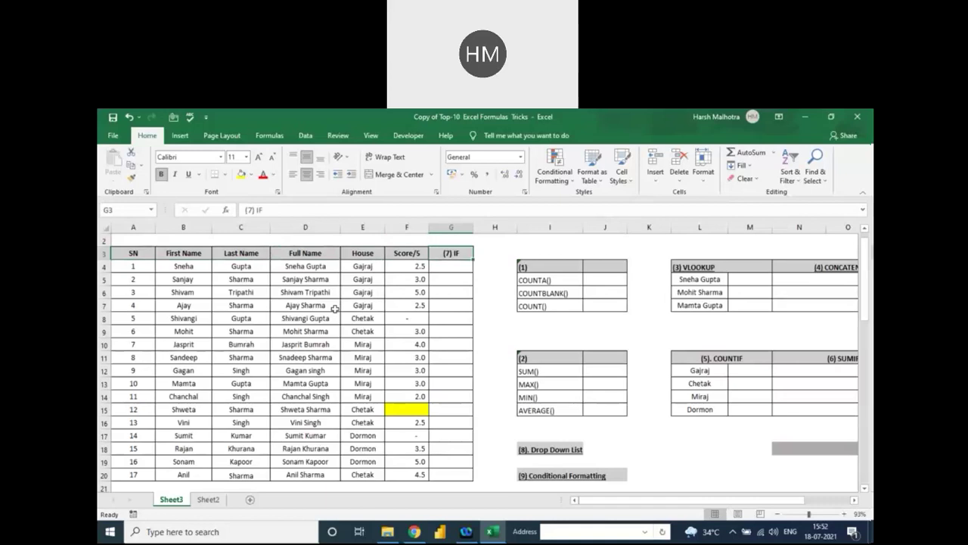
# - Look over the COUNTA, COUNTBLANK and COUNT block and the score range F4:F20 it works on
pyautogui.click(597, 281)
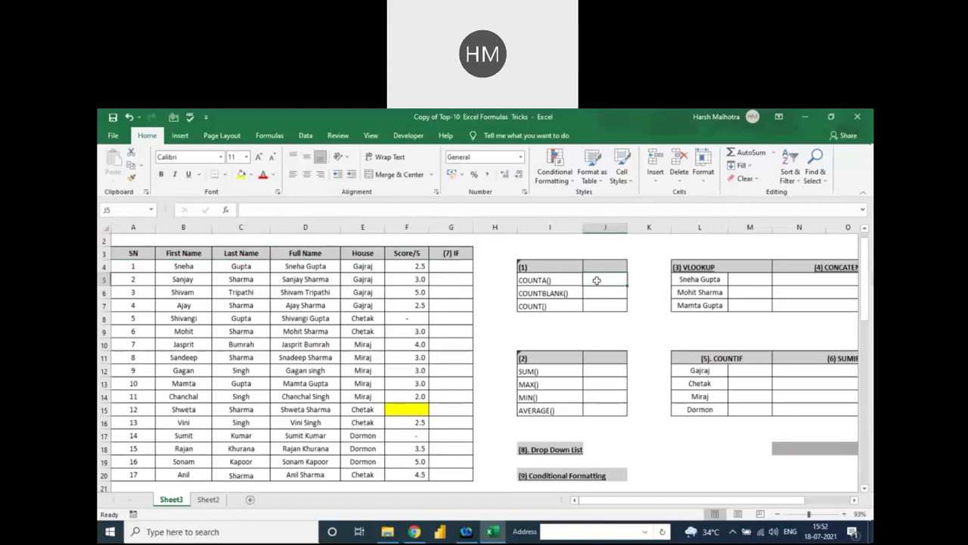
pyautogui.press('Down')
pyautogui.press('Down')
pyautogui.press('Left')
pyautogui.press('Left')
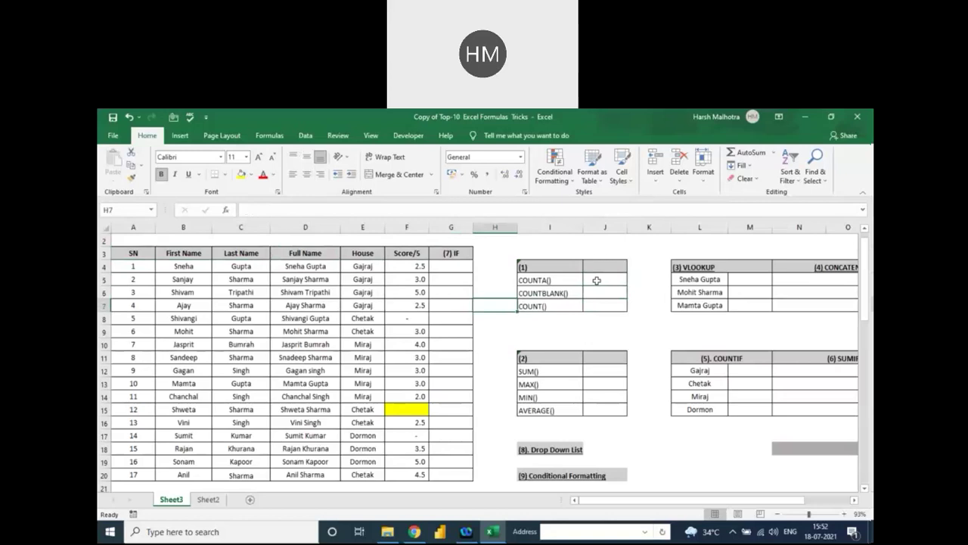
pyautogui.click(414, 264)
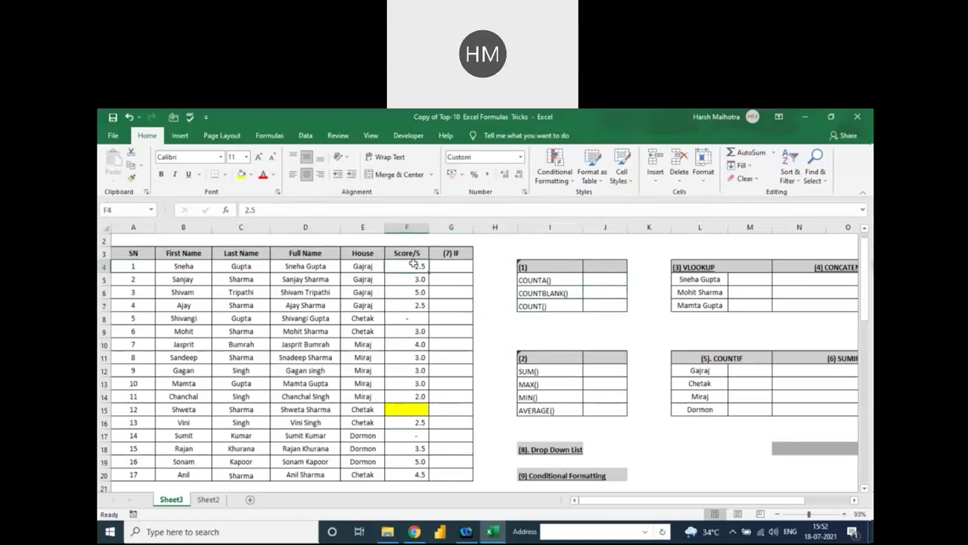
pyautogui.hotkey('ctrl', 'shift', 'Down')
pyautogui.hotkey('shift', 'Down')
pyautogui.hotkey('shift', 'Down')
pyautogui.hotkey('shift', 'Down')
pyautogui.hotkey('shift', 'Down')
pyautogui.hotkey('shift', 'Down')
pyautogui.hotkey('shift', 'Down')
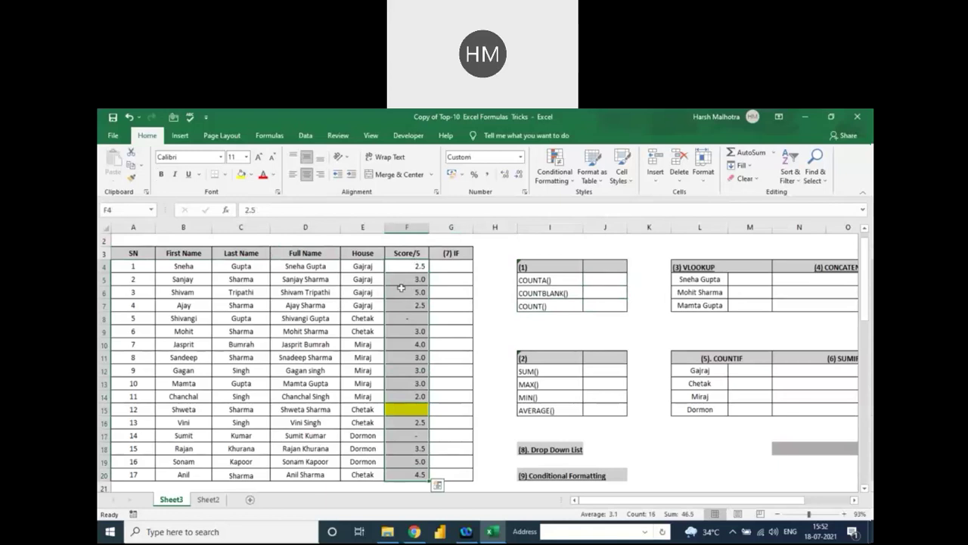
# - Enter a COUNT formula over the scores F4:F20 in cell J7, beside the COUNT() label
pyautogui.click(603, 302)
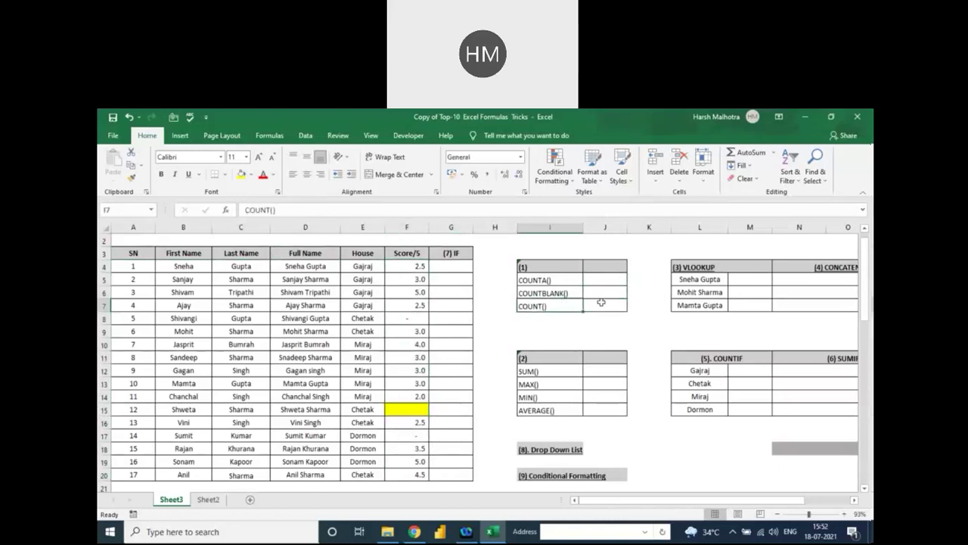
pyautogui.write('=')
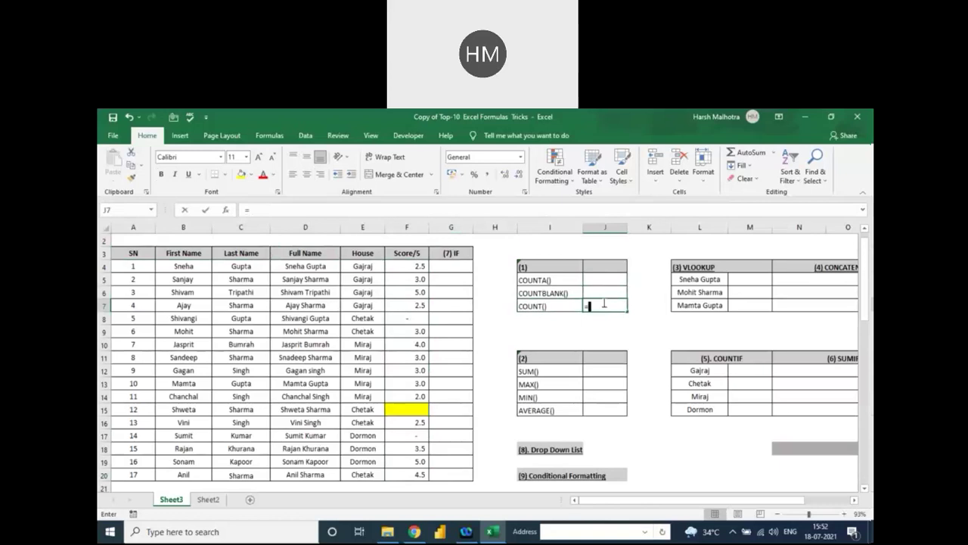
pyautogui.write('count')
pyautogui.press('Tab')
pyautogui.press('Left')
pyautogui.press('Left')
pyautogui.press('Left')
pyautogui.press('Left')
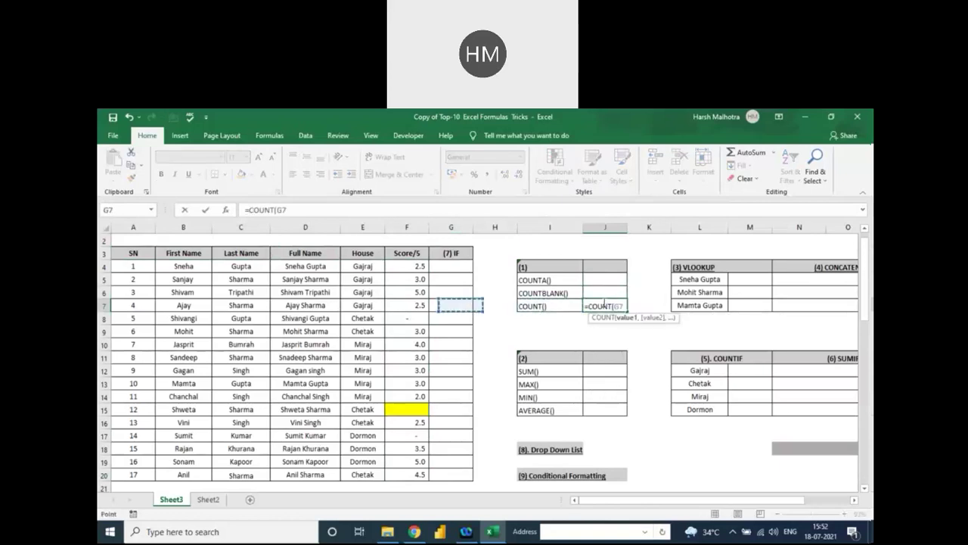
pyautogui.press('Up')
pyautogui.press('Up')
pyautogui.press('Up')
pyautogui.hotkey('shift', 'Down')
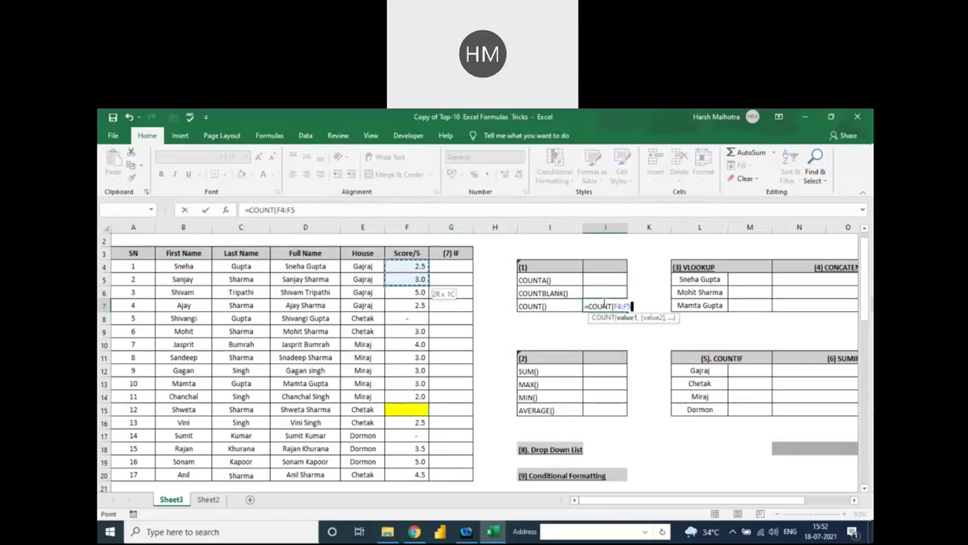
pyautogui.hotkey('shift', 'Down')
pyautogui.hotkey('shift', 'Down')
pyautogui.hotkey('shift', 'Down')
pyautogui.hotkey('shift', 'Down')
pyautogui.hotkey('shift', 'Down')
pyautogui.hotkey('shift', 'Down')
pyautogui.hotkey('shift', 'Down')
pyautogui.hotkey('shift', 'Down')
pyautogui.hotkey('shift', 'Down')
pyautogui.hotkey('shift', 'Down')
pyautogui.hotkey('shift', 'Down')
pyautogui.hotkey('shift', 'Down')
pyautogui.hotkey('shift', 'Down')
pyautogui.hotkey('shift', 'Down')
pyautogui.hotkey('shift', 'Down')
pyautogui.press('Return')
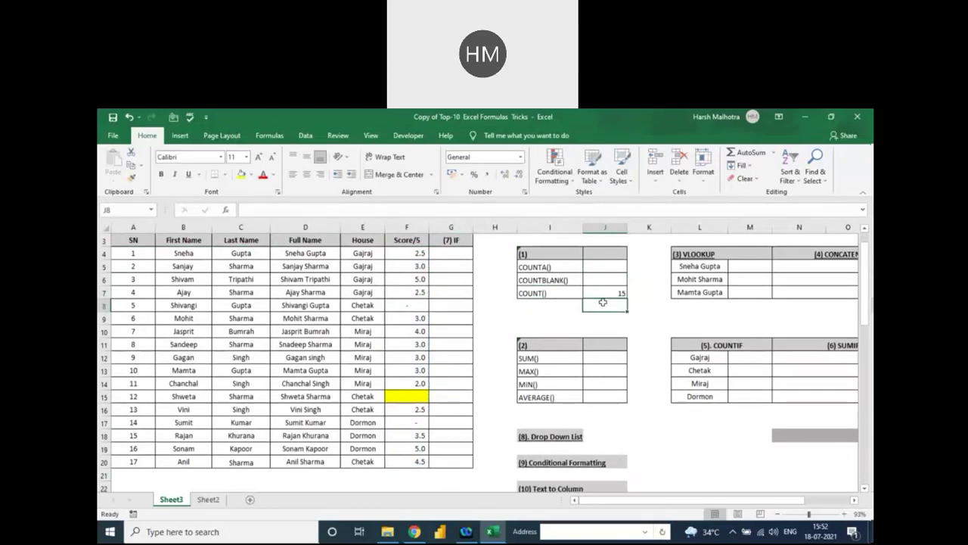
# - Check the COUNT result against the scores F4:F20, inspecting blank cell F15 and dash cells F8 and F17
pyautogui.click(600, 292)
pyautogui.moveTo(409, 252); pyautogui.dragTo(413, 462)
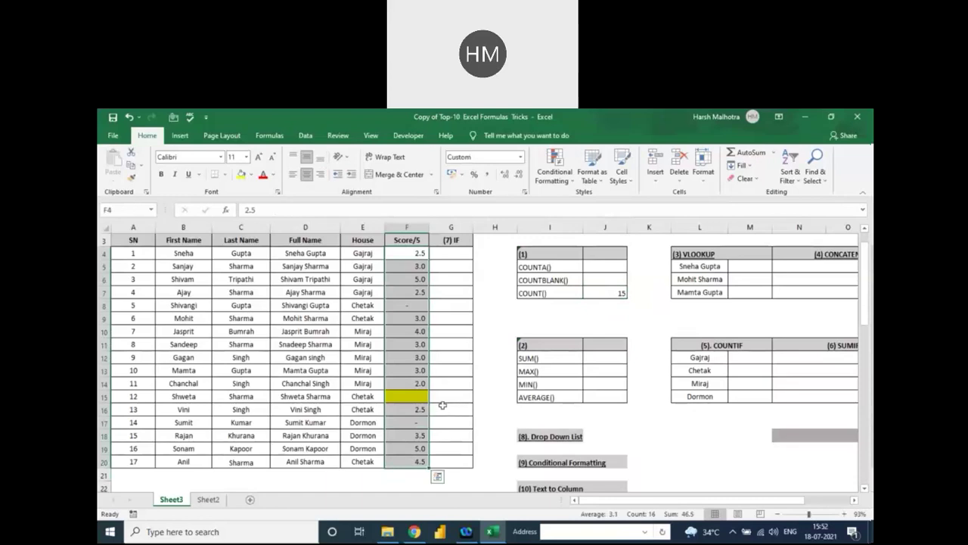
pyautogui.click(415, 396)
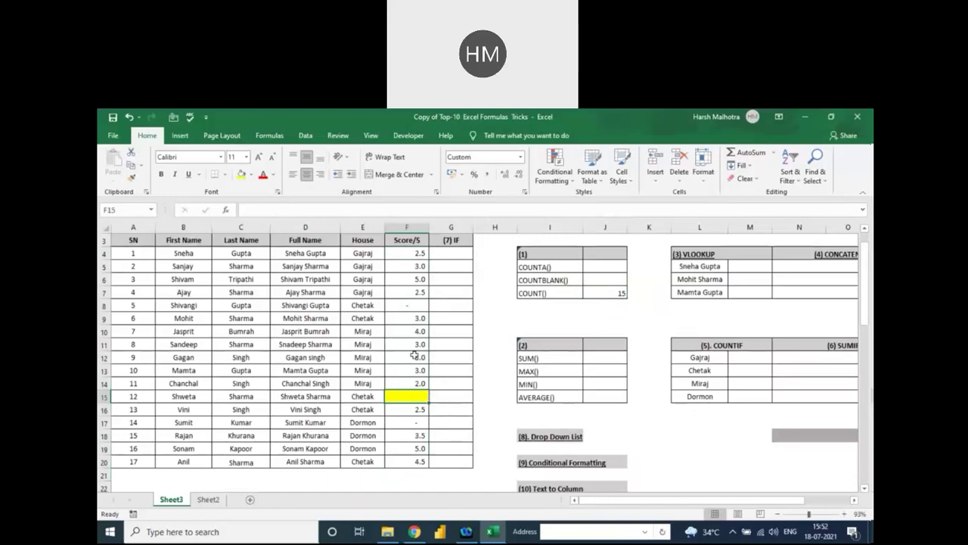
pyautogui.click(407, 305)
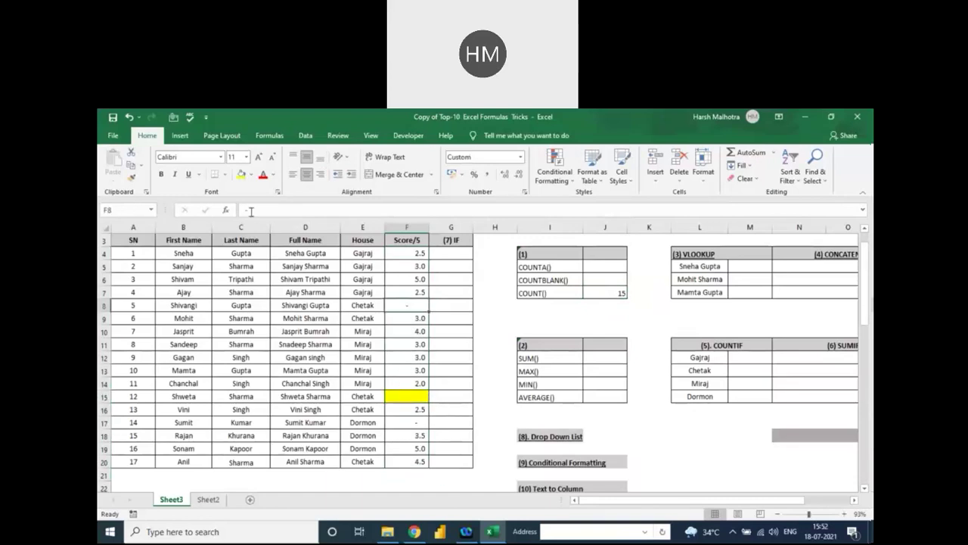
pyautogui.click(409, 422)
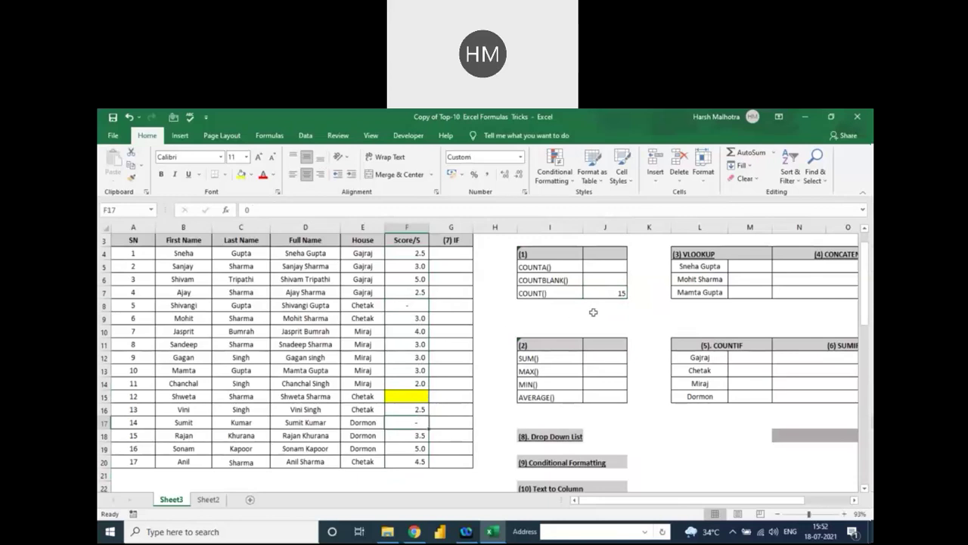
pyautogui.click(610, 266)
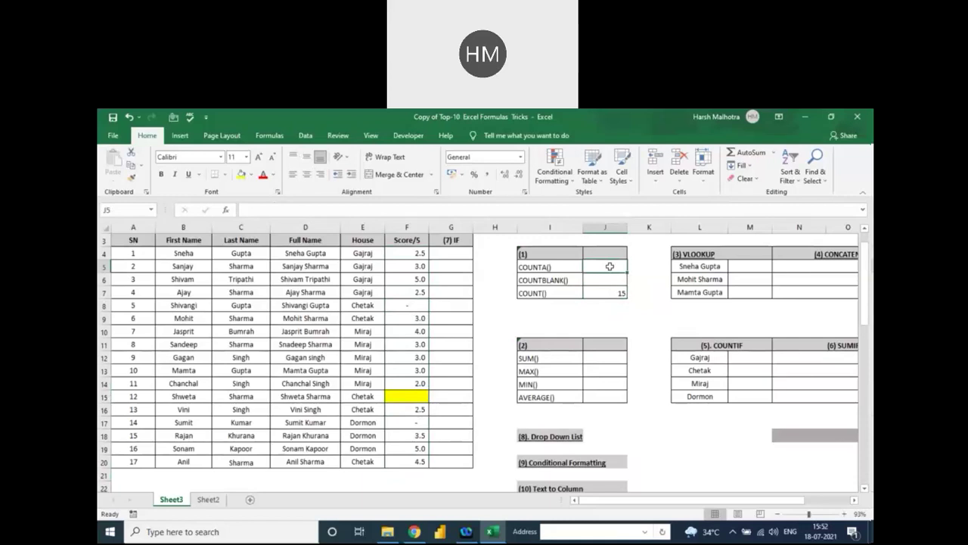
pyautogui.press('Left')
pyautogui.press('Left')
pyautogui.press('Left')
pyautogui.press('Left')
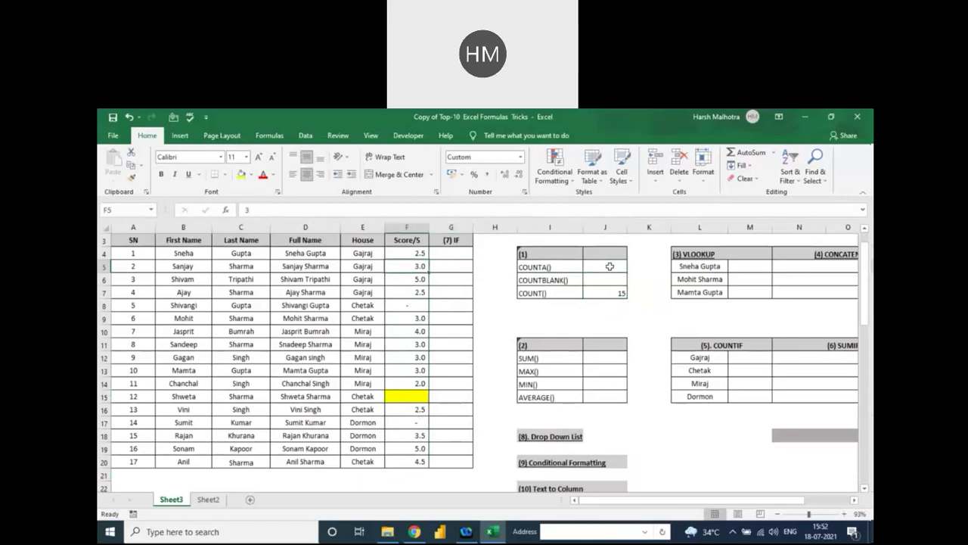
# - Enter the text y in score cell F8 in place of the dash
pyautogui.press('Up')
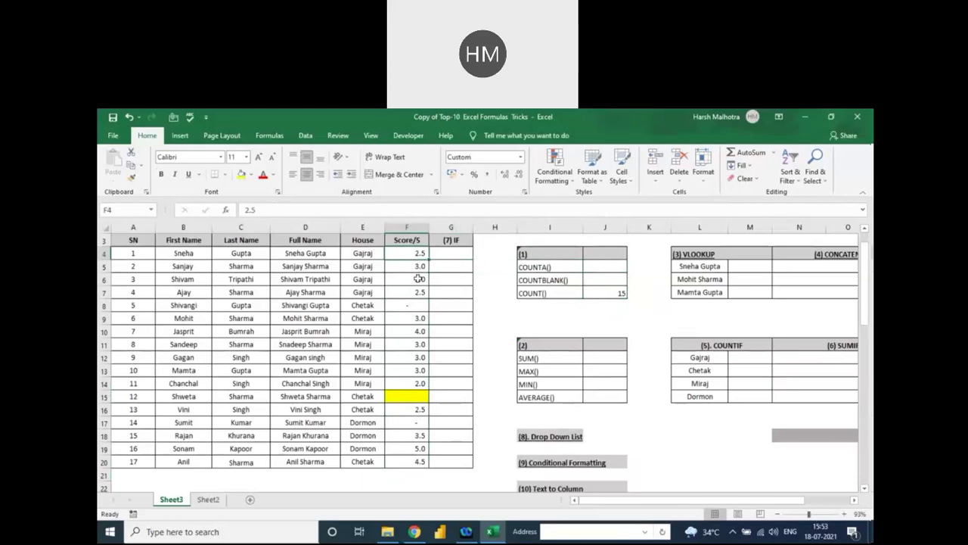
pyautogui.press('Down')
pyautogui.press('Down')
pyautogui.press('Down')
pyautogui.press('Down')
pyautogui.write('y')
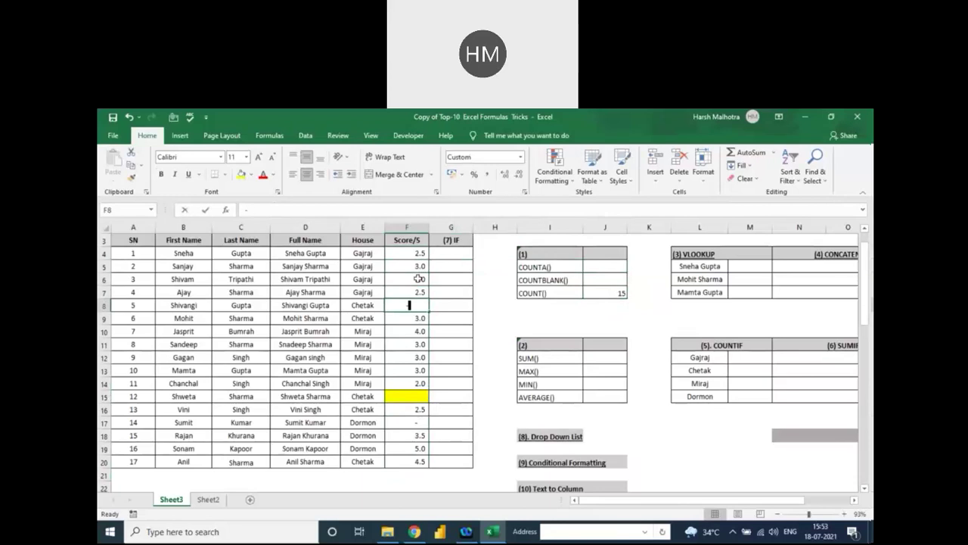
pyautogui.click(418, 279)
pyautogui.press('Up')
pyautogui.press('Up')
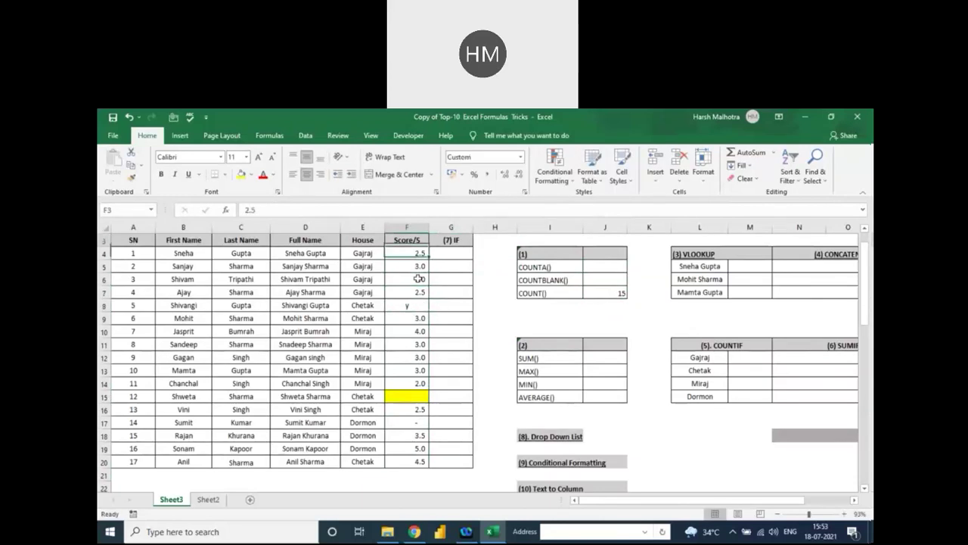
# - Enter a COUNTA formula over the scores F4:F20 in cell J5, beside the COUNTA() label
pyautogui.hotkey('ctrl', 'shift', 'Down')
pyautogui.press('Right')
pyautogui.press('Right')
pyautogui.press('Right')
pyautogui.press('Right')
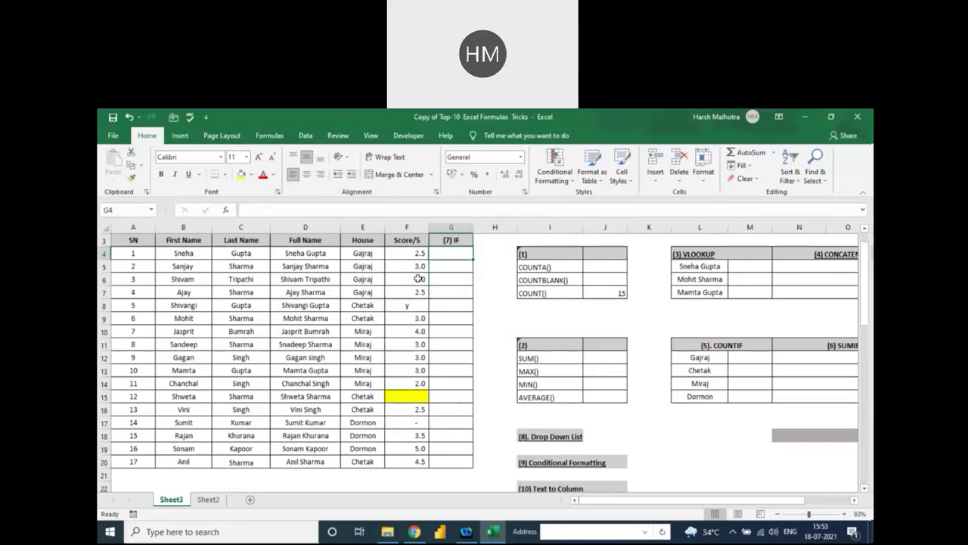
pyautogui.press('Down')
pyautogui.write('=counta')
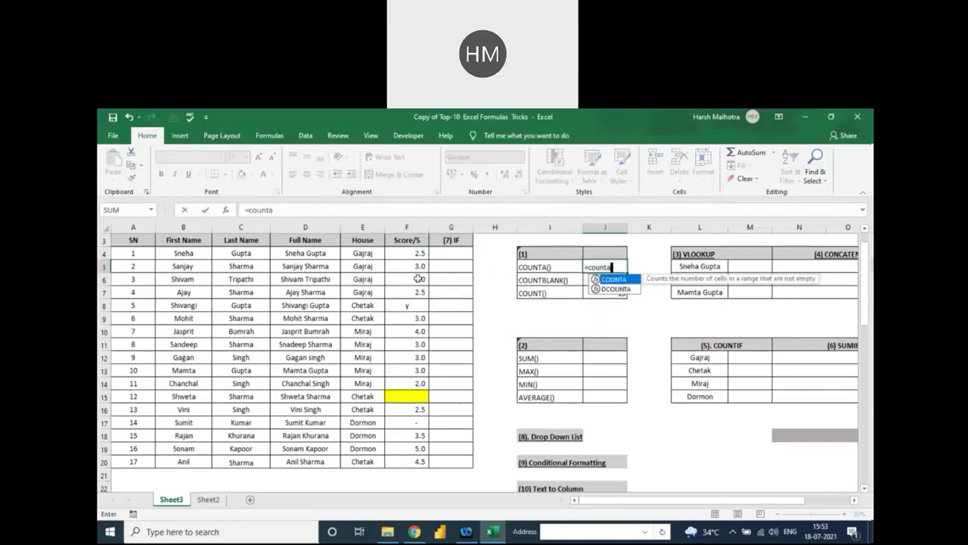
pyautogui.press('Tab')
pyautogui.press('Left')
pyautogui.press('Left')
pyautogui.press('Left')
pyautogui.press('Left')
pyautogui.press('Up')
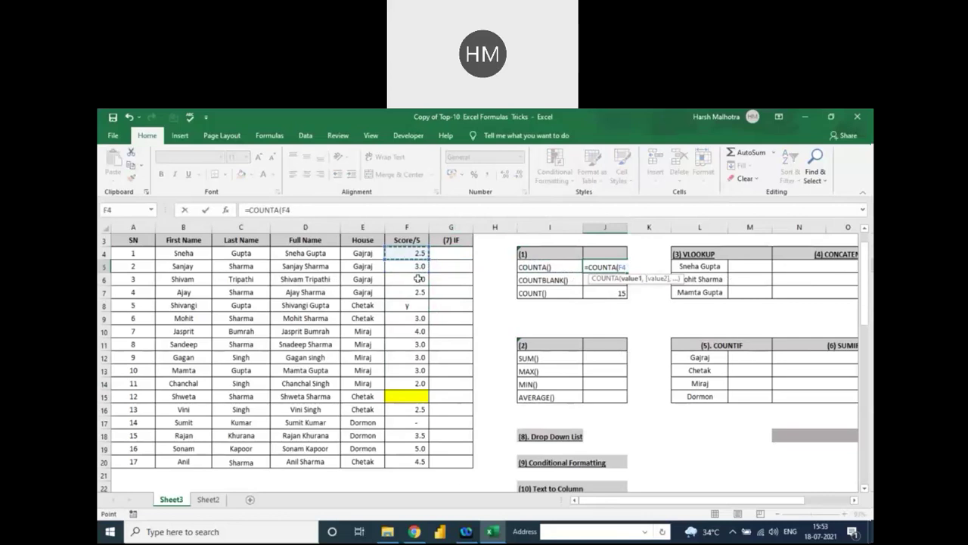
pyautogui.hotkey('ctrl', 'shift', 'Down')
pyautogui.hotkey('ctrl', 'shift', 'Down')
pyautogui.hotkey('ctrl', 'shift', 'Down')
pyautogui.press('Return')
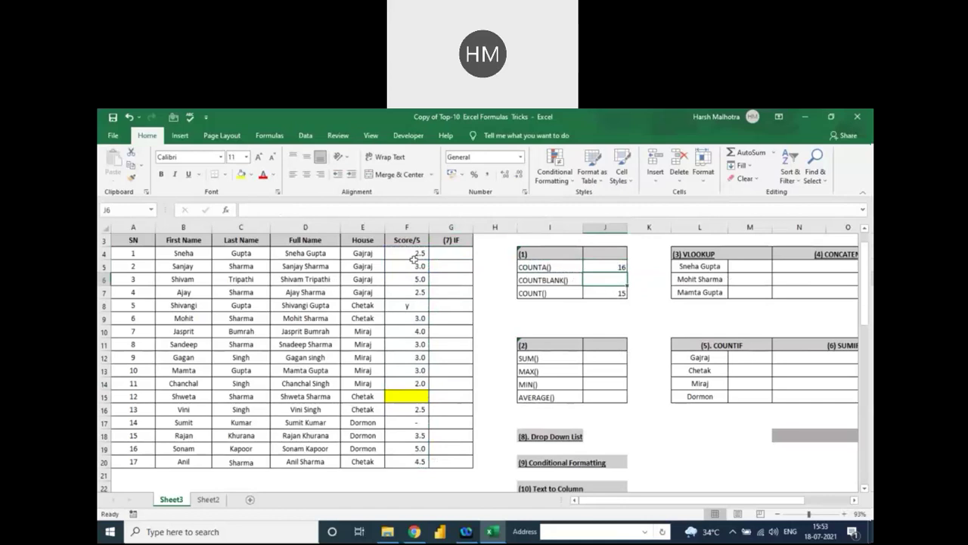
# - Check the COUNTA and COUNT results against the selected score range F4:F20
pyautogui.moveTo(414, 259); pyautogui.dragTo(420, 463)
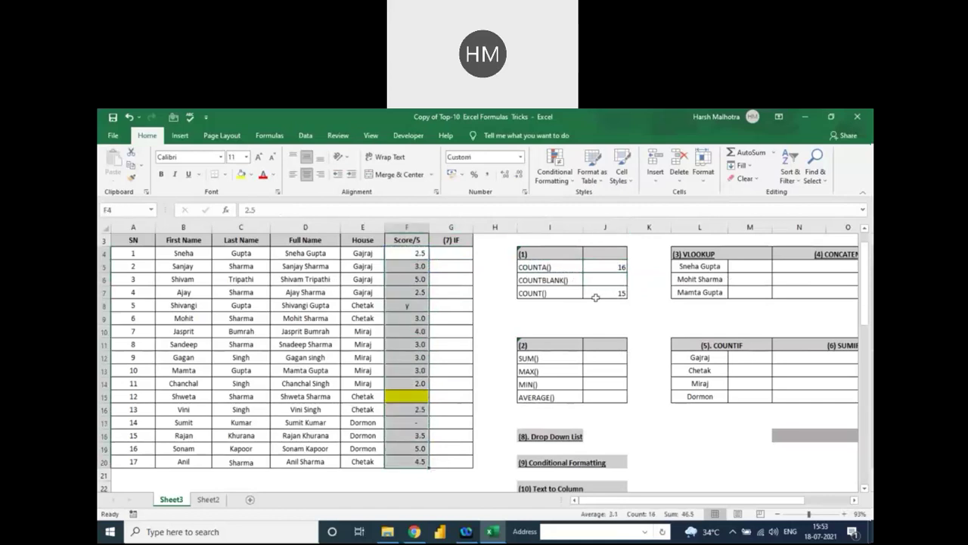
pyautogui.click(596, 297)
pyautogui.click(414, 253)
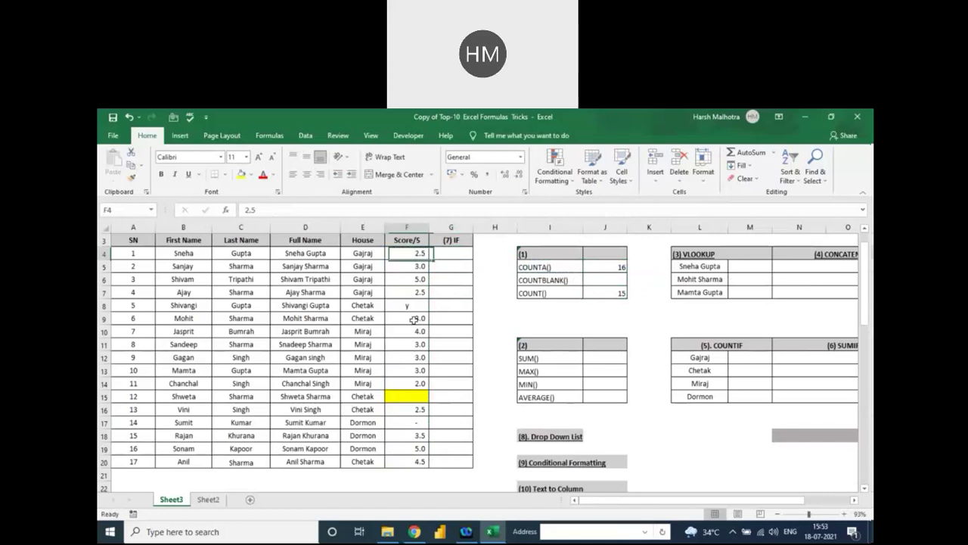
pyautogui.moveTo(415, 267); pyautogui.dragTo(420, 463)
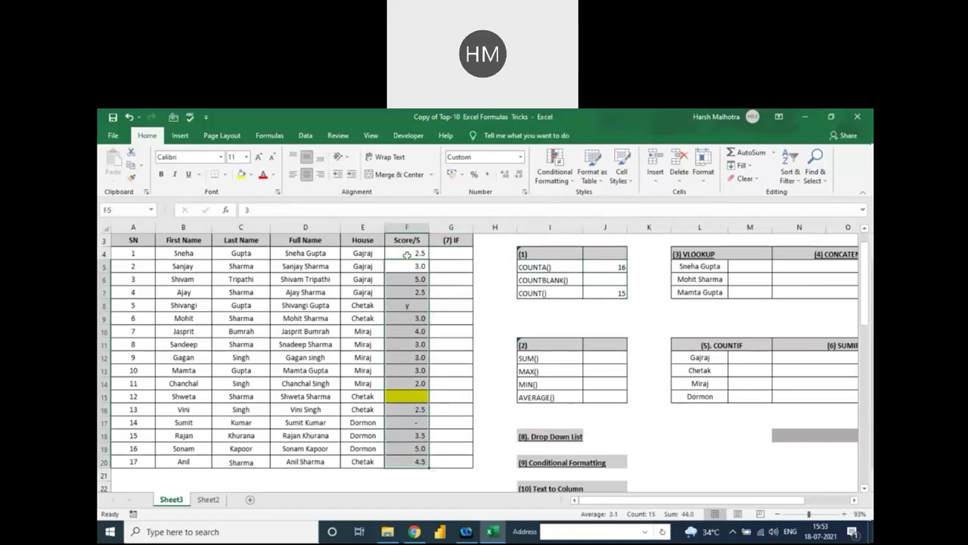
pyautogui.moveTo(406, 254); pyautogui.dragTo(421, 463)
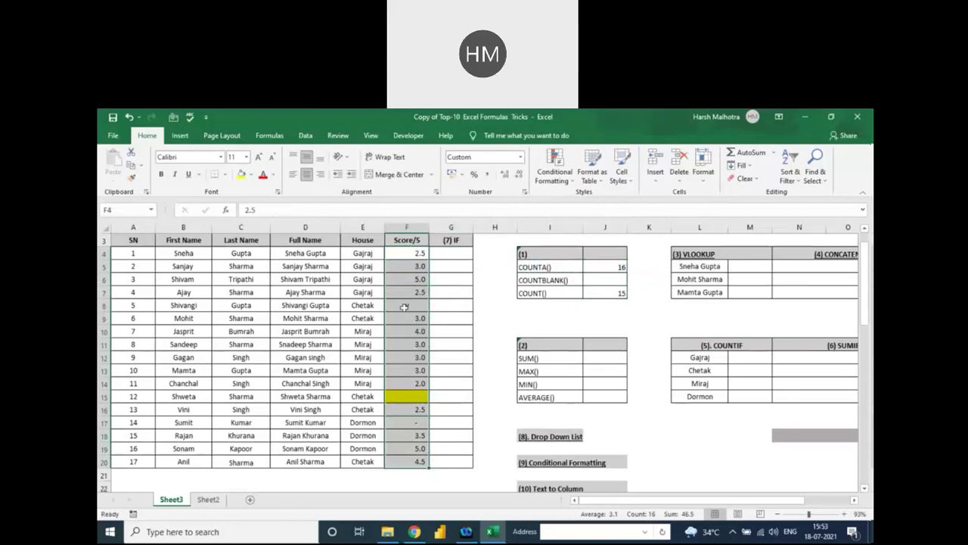
# - Set the score in cell F8 to 6 so that it holds a number
pyautogui.click(405, 307)
pyautogui.write('6')
pyautogui.press('Return')
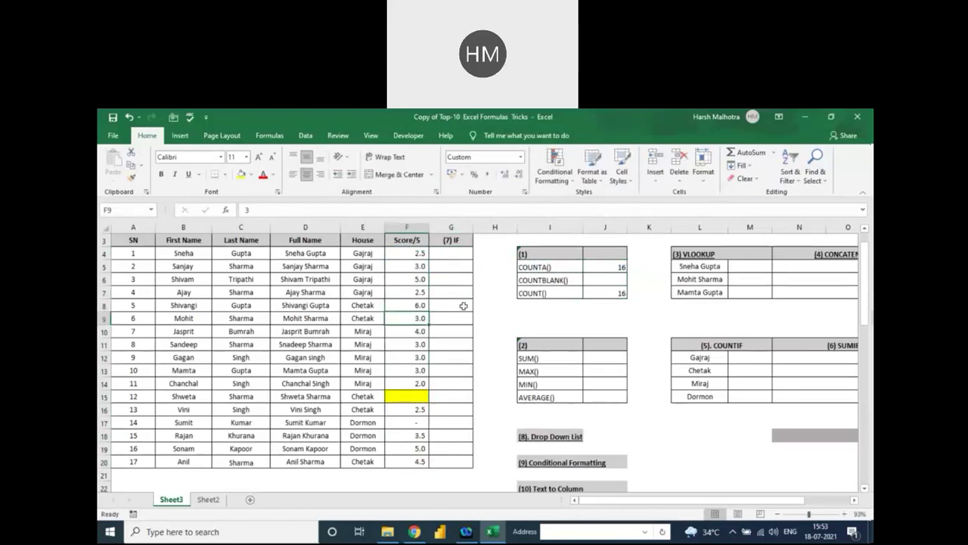
pyautogui.click(412, 251)
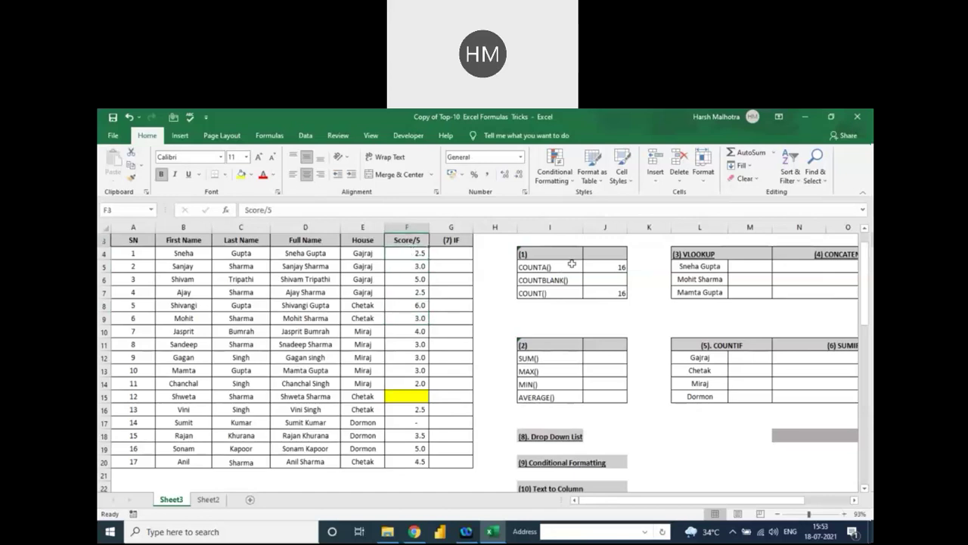
# - Enter a COUNTBLANK formula over the scores F4:F20 in cell J6, beside the COUNTBLANK() label
pyautogui.click(601, 280)
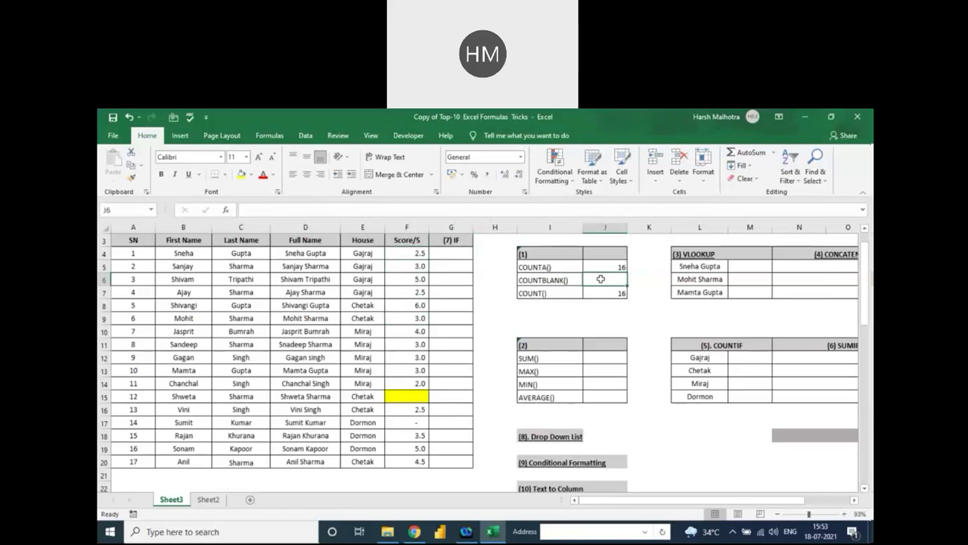
pyautogui.write('=co')
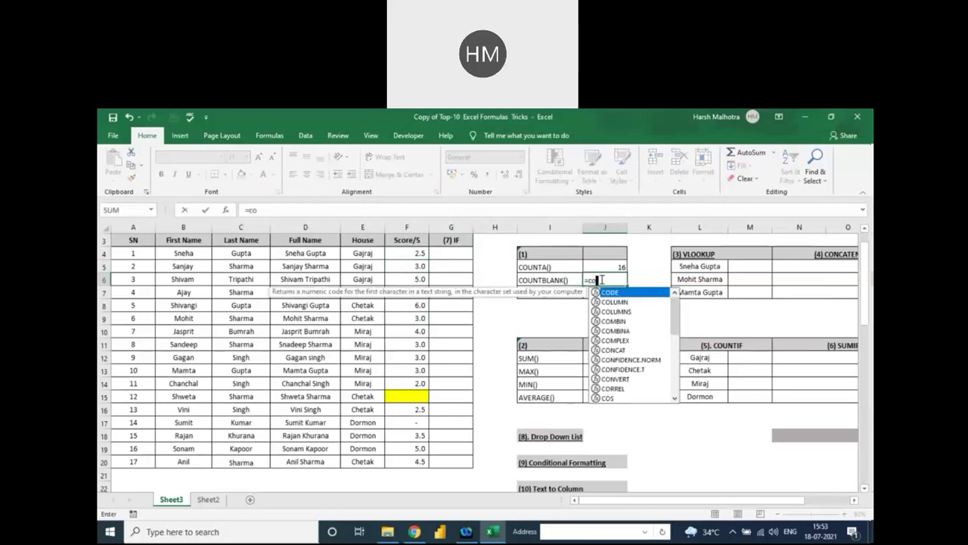
pyautogui.write('untblank')
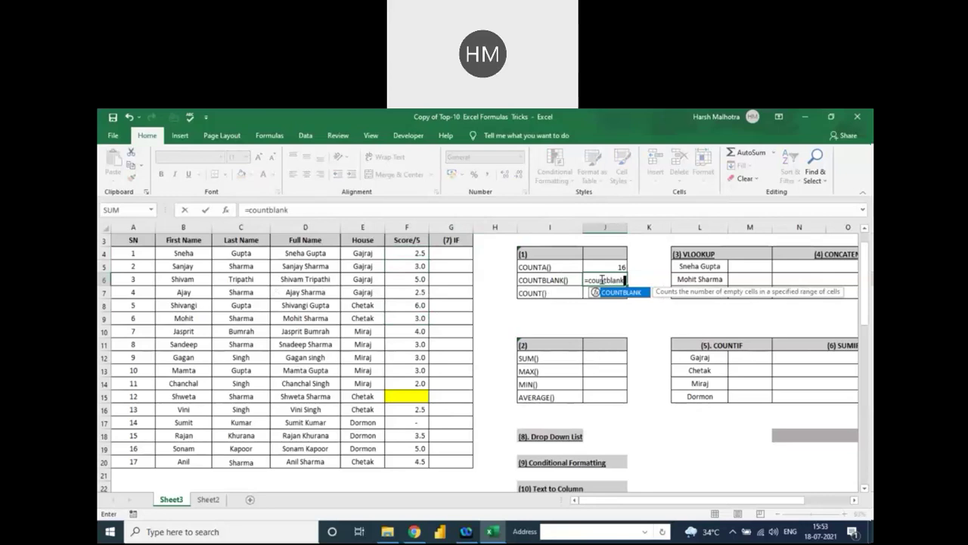
pyautogui.press('Tab')
pyautogui.press('Left')
pyautogui.press('Left')
pyautogui.press('Left')
pyautogui.press('Left')
pyautogui.press('Up')
pyautogui.press('Up')
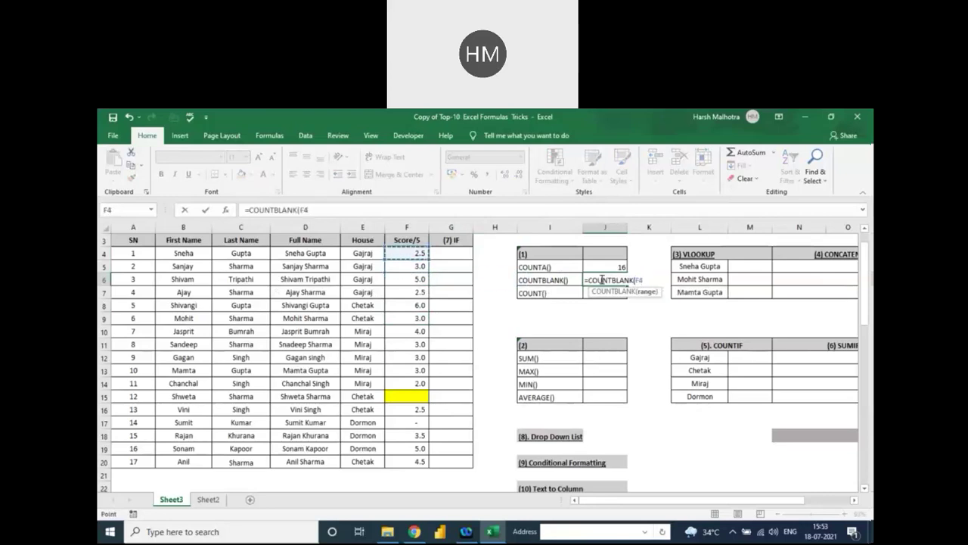
pyautogui.hotkey('shift', 'Down')
pyautogui.hotkey('shift', 'Down')
pyautogui.hotkey('shift', 'Down')
pyautogui.hotkey('shift', 'Down')
pyautogui.hotkey('shift', 'Down')
pyautogui.hotkey('shift', 'Down')
pyautogui.hotkey('shift', 'Down')
pyautogui.hotkey('shift', 'Down')
pyautogui.hotkey('shift', 'Down')
pyautogui.hotkey('shift', 'Down')
pyautogui.hotkey('shift', 'Down')
pyautogui.hotkey('shift', 'Down')
pyautogui.hotkey('shift', 'Down')
pyautogui.hotkey('shift', 'Down')
pyautogui.hotkey('shift', 'Down')
pyautogui.hotkey('shift', 'Down')
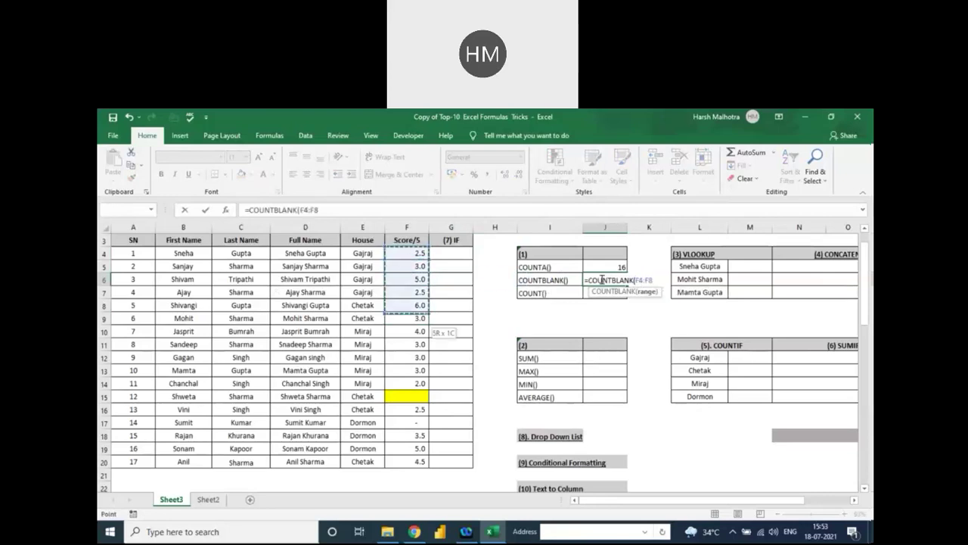
pyautogui.press('Return')
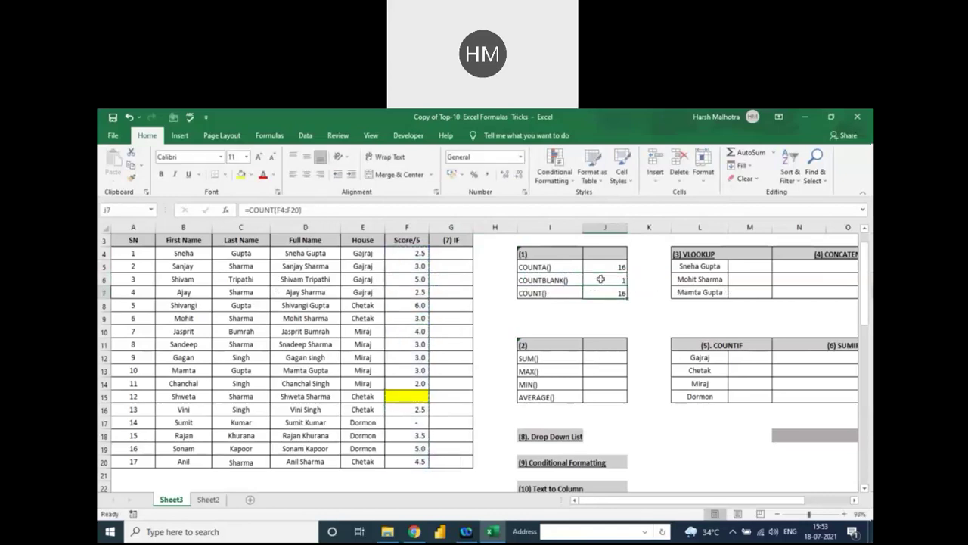
# - Inspect the blank score cell F15 and the COUNTA label, and look across to the VLOOKUP and CONCATENATE blocks
pyautogui.click(412, 395)
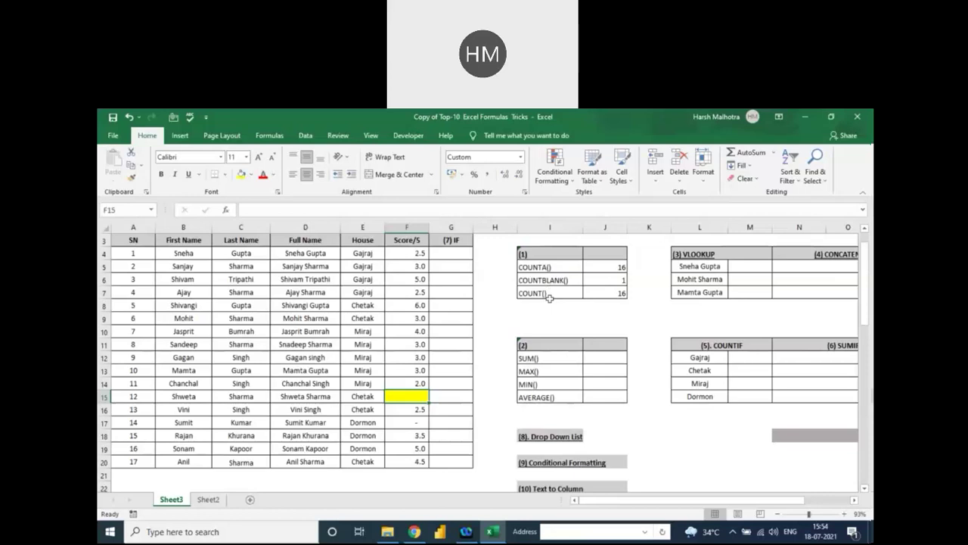
pyautogui.click(547, 266)
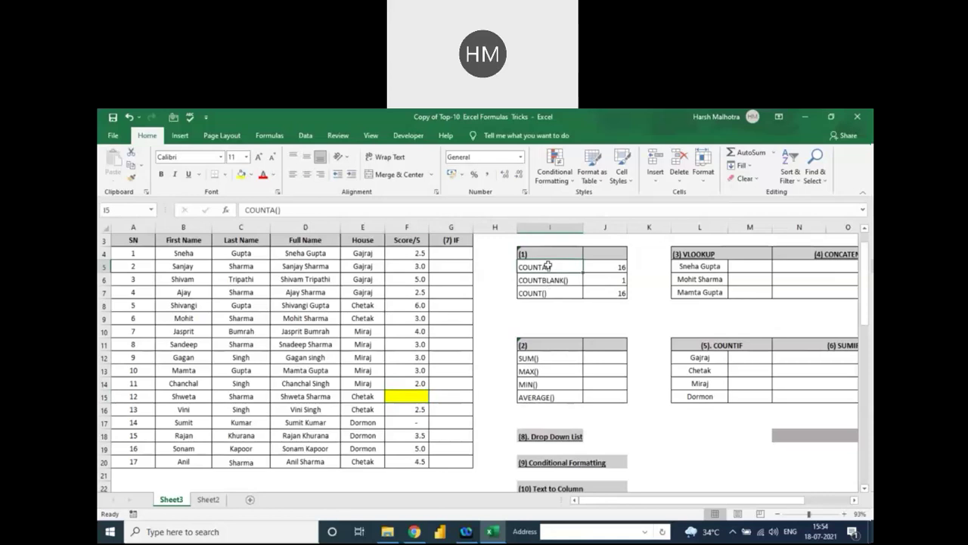
pyautogui.press('Up')
pyautogui.press('Right')
pyautogui.press('Right')
pyautogui.press('Right')
pyautogui.press('Right')
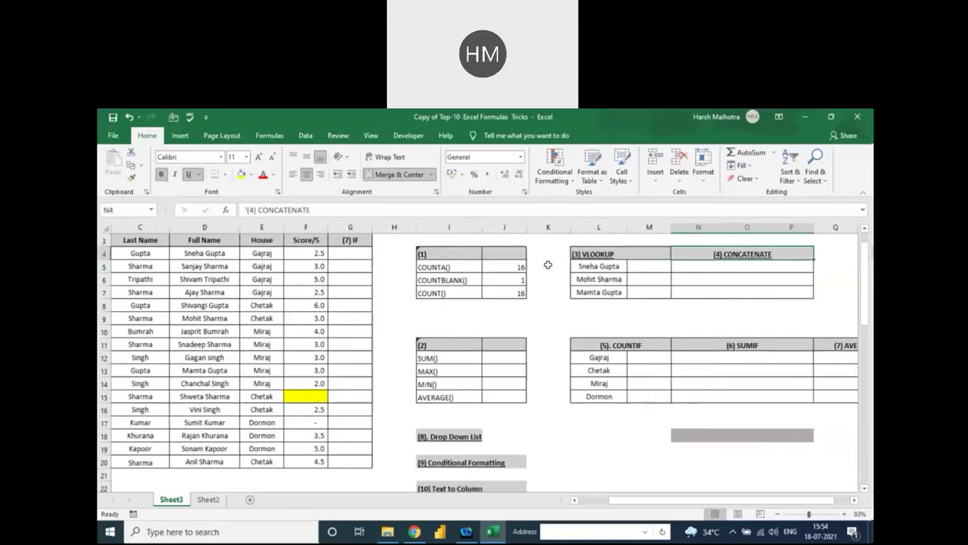
pyautogui.press('Left')
# - Enter a SUM formula over the scores F4:F20 in cell J12 and check it against the selected score range
pyautogui.click(468, 357)
pyautogui.click(499, 357)
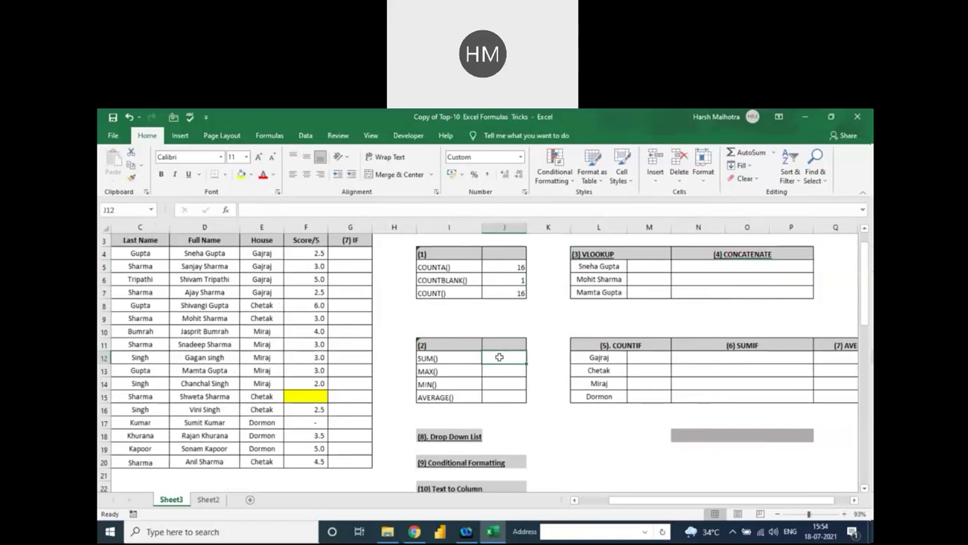
pyautogui.write('=SUM(')
pyautogui.press('Left')
pyautogui.press('Left')
pyautogui.press('Left')
pyautogui.press('Left')
pyautogui.press('Up')
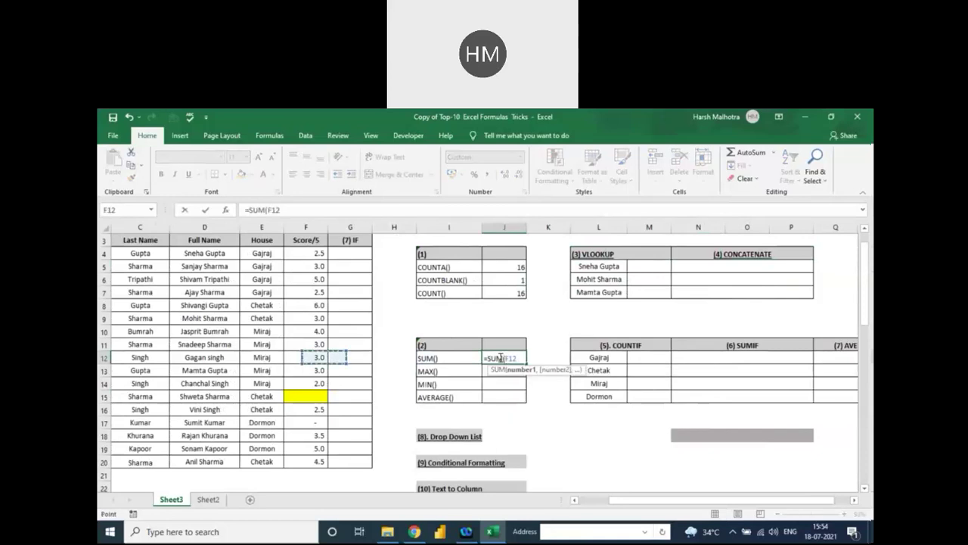
pyautogui.press('Up')
pyautogui.press('Up')
pyautogui.press('Up')
pyautogui.press('Up')
pyautogui.press('Up')
pyautogui.press('Up')
pyautogui.press('Up')
pyautogui.hotkey('shift', 'Down')
pyautogui.hotkey('shift', 'Down')
pyautogui.hotkey('shift', 'Down')
pyautogui.hotkey('shift', 'Down')
pyautogui.hotkey('shift', 'Down')
pyautogui.hotkey('shift', 'Down')
pyautogui.hotkey('shift', 'Down')
pyautogui.hotkey('shift', 'Down')
pyautogui.hotkey('shift', 'Down')
pyautogui.hotkey('shift', 'Down')
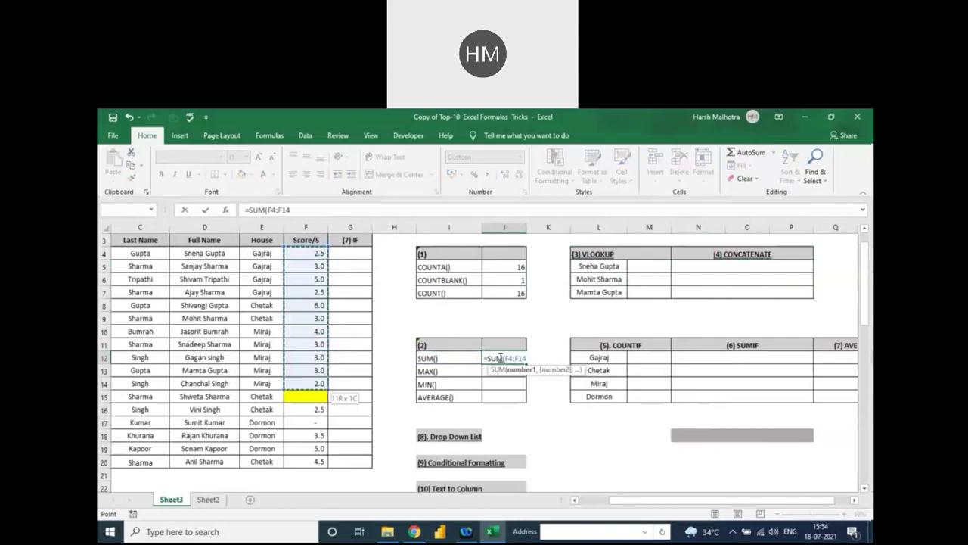
pyautogui.hotkey('shift', 'Down')
pyautogui.hotkey('shift', 'Down')
pyautogui.hotkey('shift', 'Down')
pyautogui.hotkey('shift', 'Down')
pyautogui.hotkey('shift', 'Down')
pyautogui.hotkey('shift', 'Down')
pyautogui.press('Return')
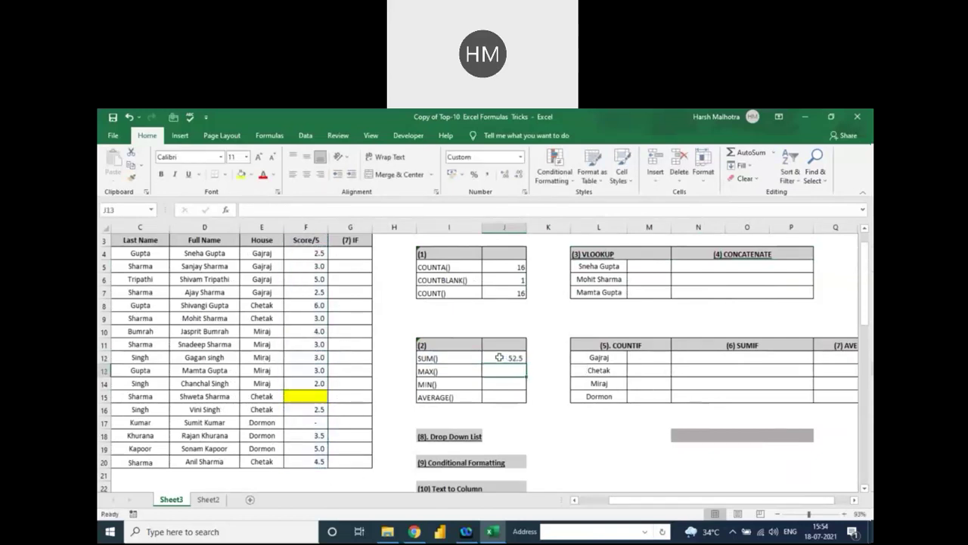
pyautogui.moveTo(314, 255); pyautogui.dragTo(317, 462)
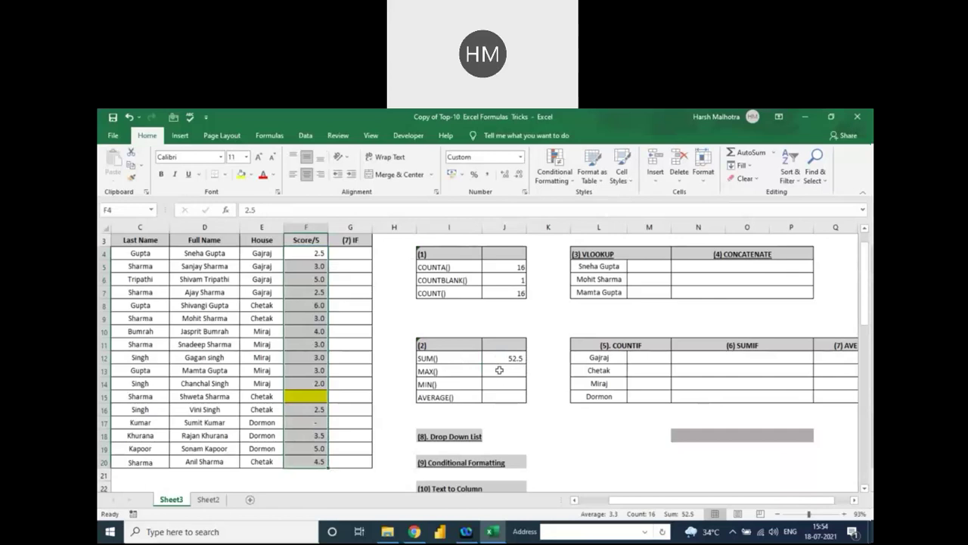
# - Enter a MAX formula over the scores F4:F20 in cell J13, beside the MAX() label
pyautogui.click(498, 369)
pyautogui.write('=mac')
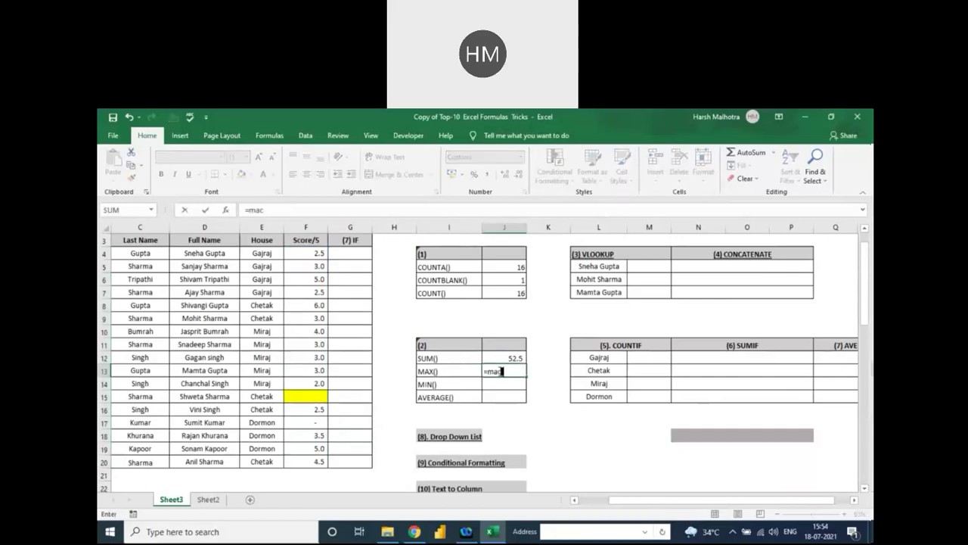
pyautogui.press('BackSpace')
pyautogui.write('x')
pyautogui.press('Tab')
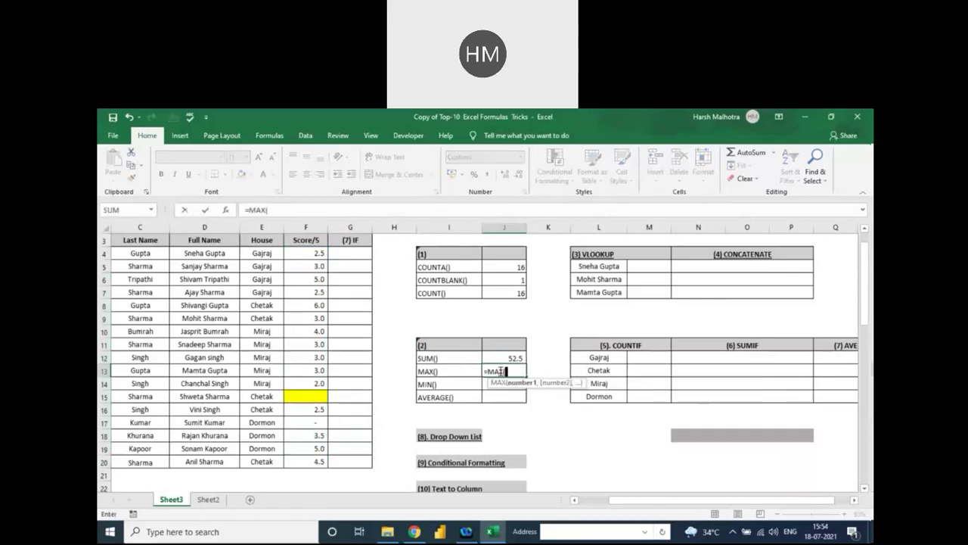
pyautogui.press('Left')
pyautogui.press('Left')
pyautogui.press('Left')
pyautogui.press('Left')
pyautogui.press('Up')
pyautogui.press('Up')
pyautogui.press('Up')
pyautogui.press('Up')
pyautogui.press('Up')
pyautogui.press('Up')
pyautogui.press('Down')
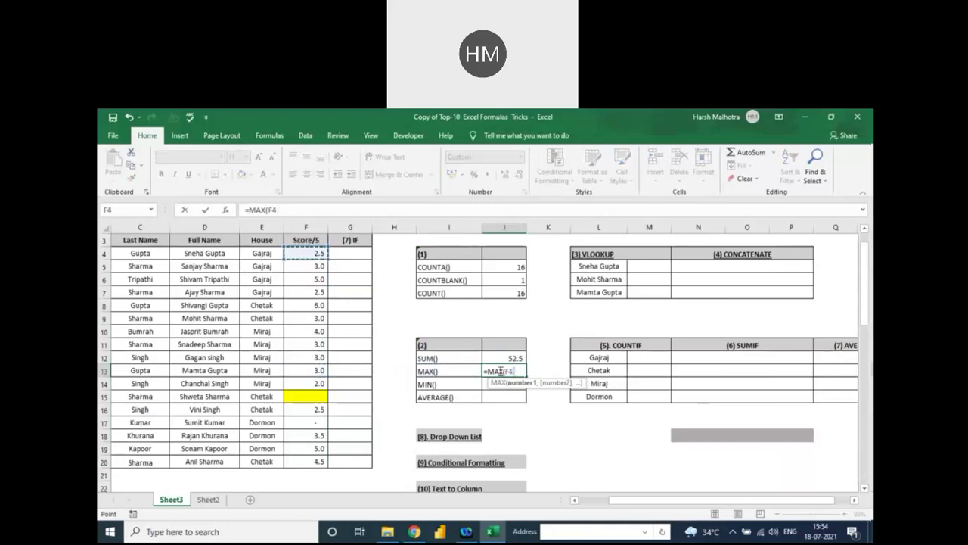
pyautogui.hotkey('shift', 'Down')
pyautogui.hotkey('ctrl', 'shift', 'Down')
pyautogui.press('Return')
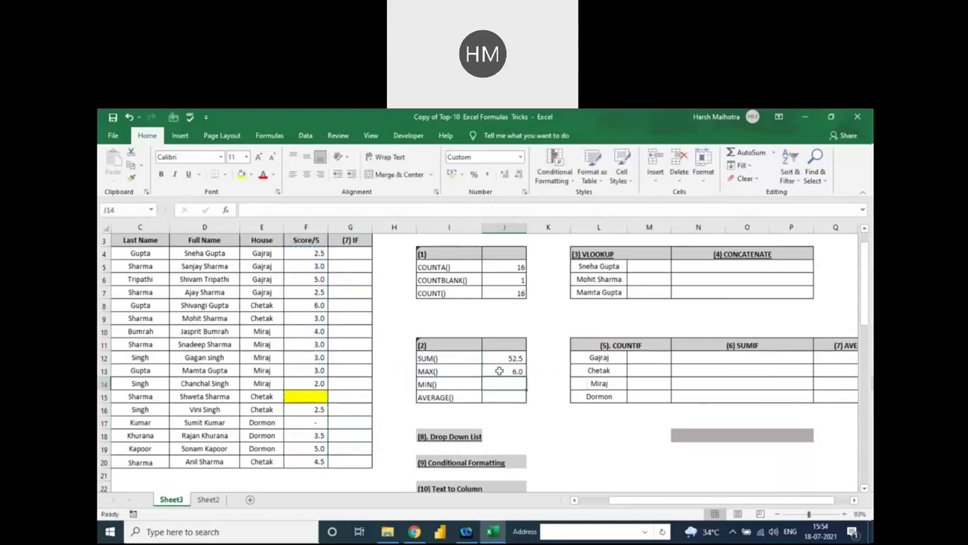
# - Enter a MIN formula over the scores F4:F20 in cell J14, beside the MIN() label
pyautogui.write('=MIN(')
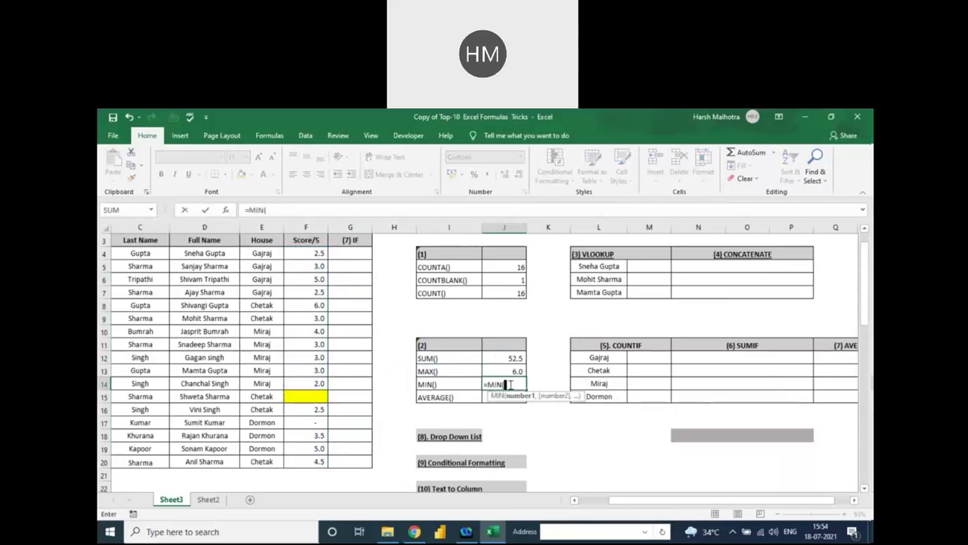
pyautogui.press('Left')
pyautogui.press('Left')
pyautogui.press('Left')
pyautogui.press('Left')
pyautogui.hotkey('ctrl', 'Up')
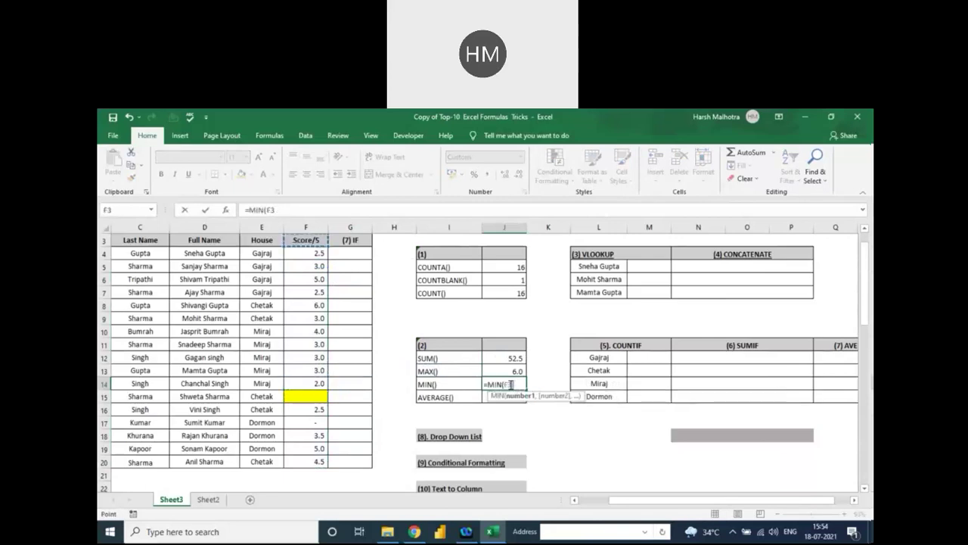
pyautogui.press('Down')
pyautogui.hotkey('shift', 'Down')
pyautogui.hotkey('ctrl', 'shift', 'Down')
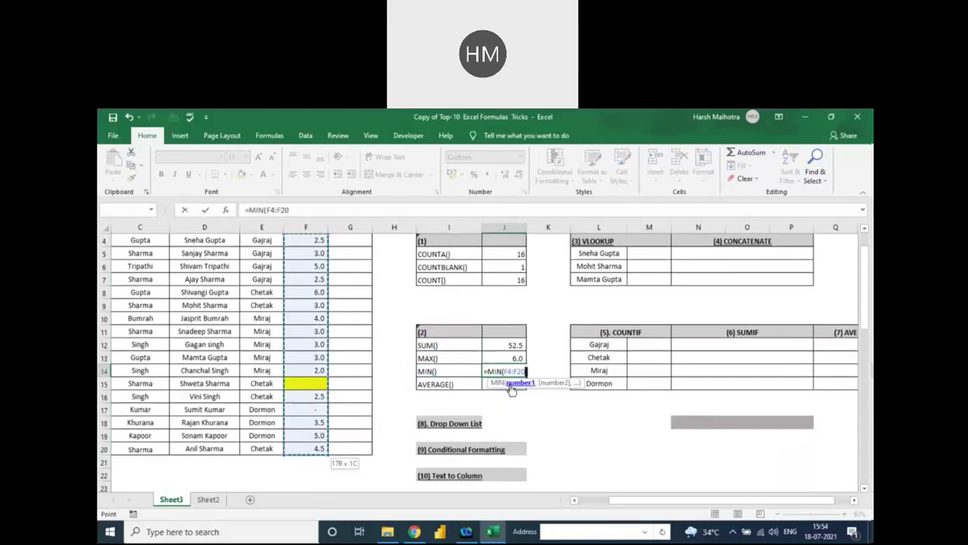
pyautogui.press('Return')
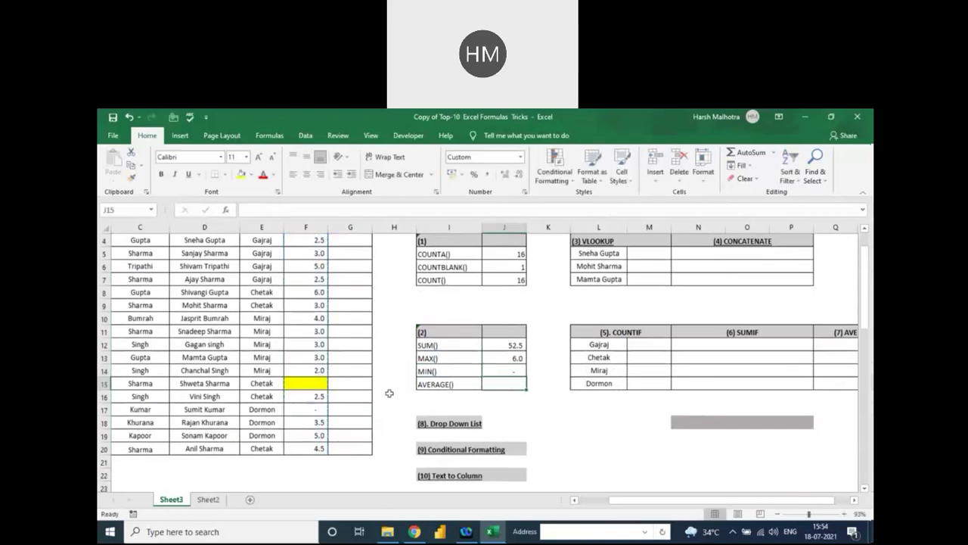
# - Set the score in cell F17 to 1 and check the score column against the MIN result
pyautogui.click(317, 409)
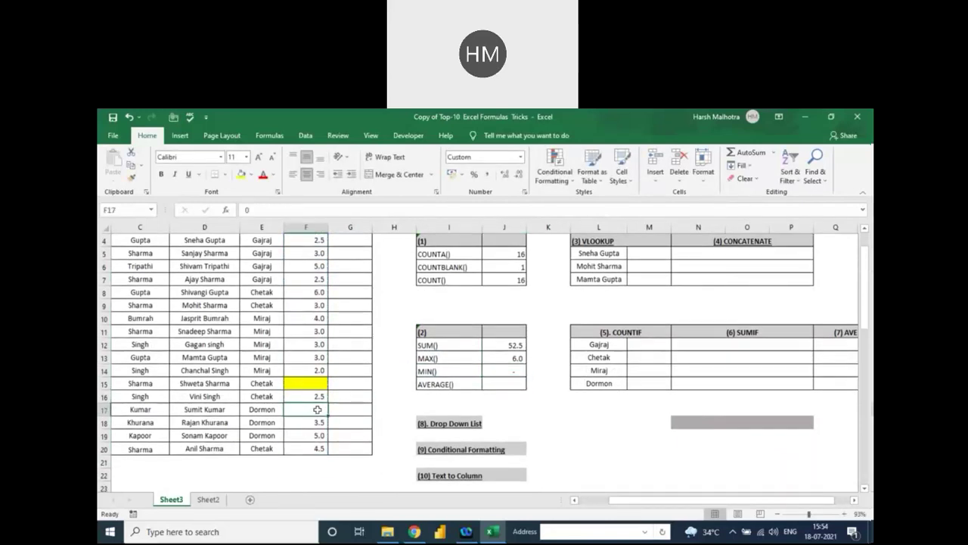
pyautogui.write('1')
pyautogui.press('Return')
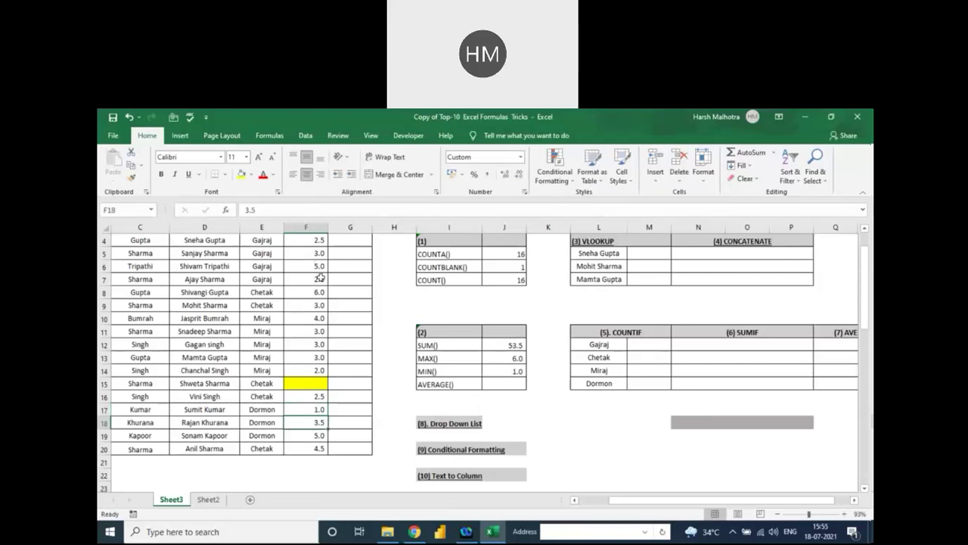
pyautogui.scroll(1, 320, 277)
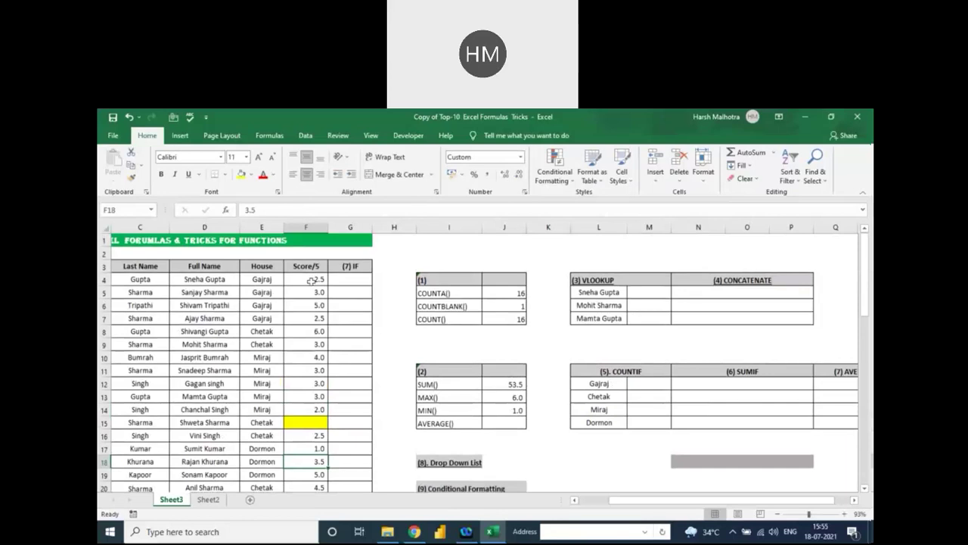
pyautogui.scroll(-4, 341, 371)
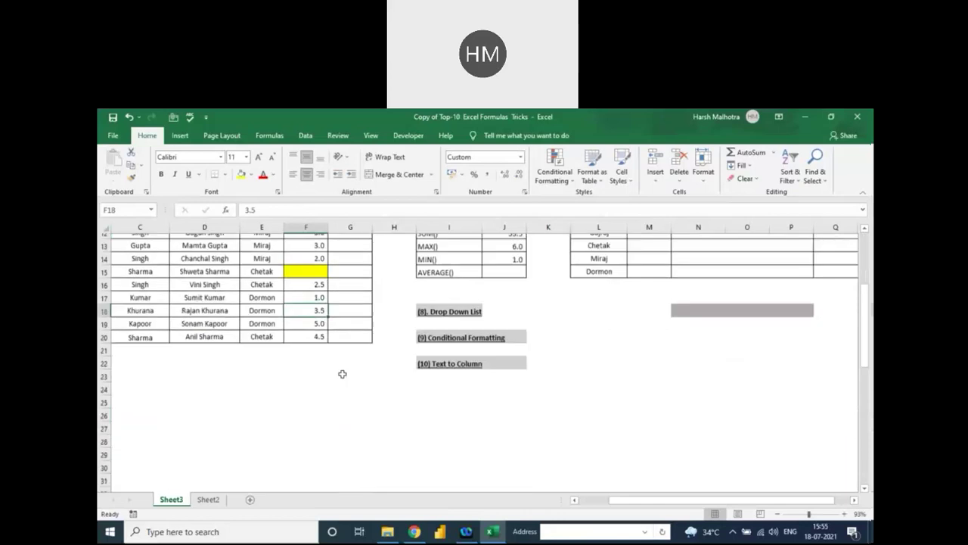
pyautogui.scroll(4, 342, 376)
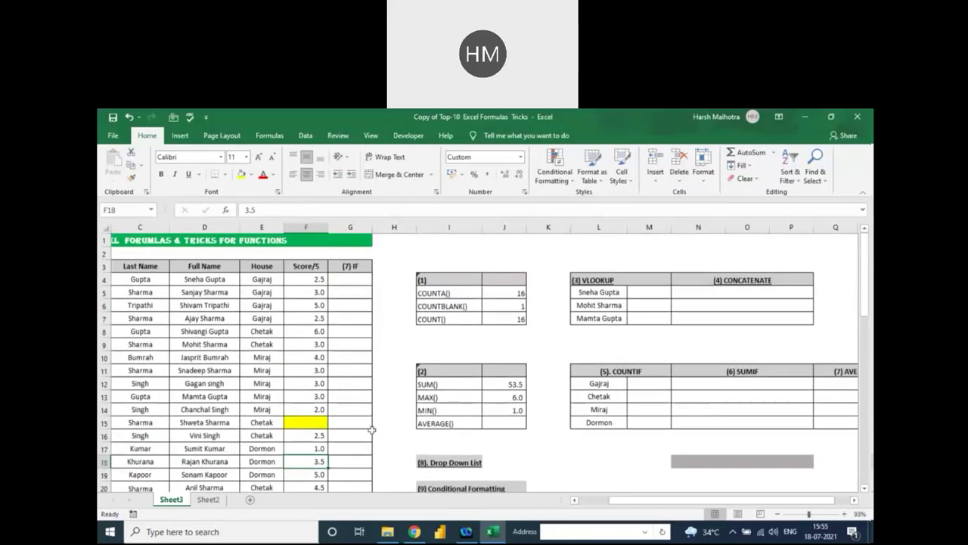
# - Enter an AVERAGE formula over the scores F4:F20 in cell J15, beside the AVERAGE() label
pyautogui.click(497, 421)
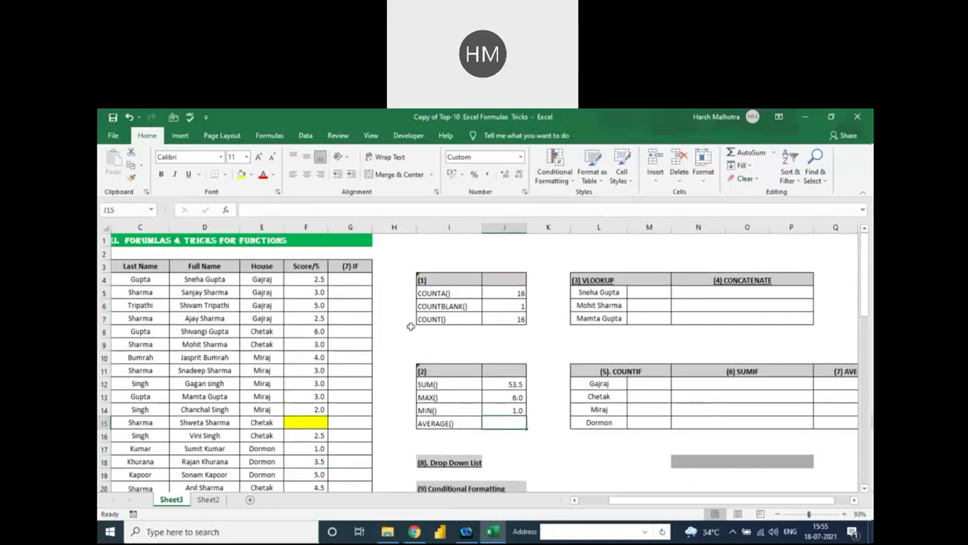
pyautogui.moveTo(309, 279); pyautogui.dragTo(314, 464)
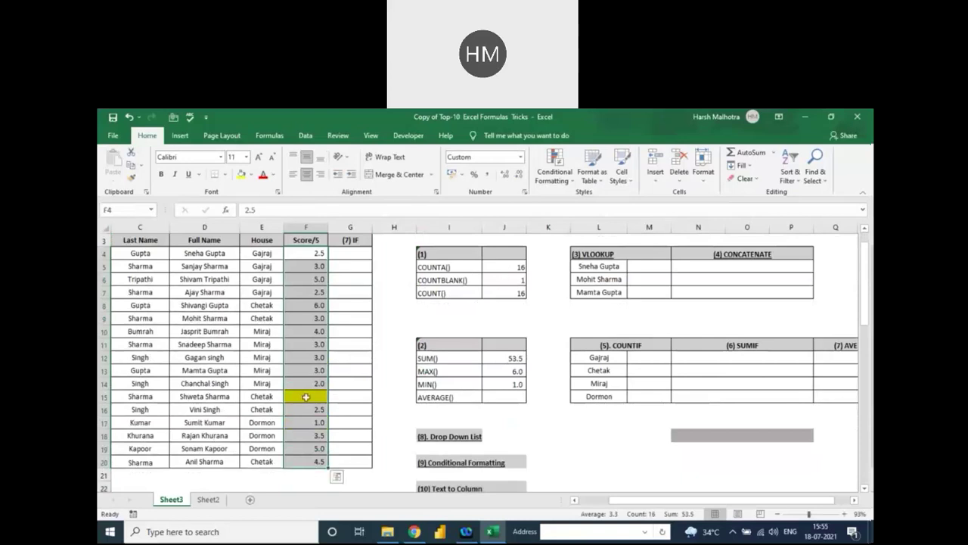
pyautogui.click(501, 395)
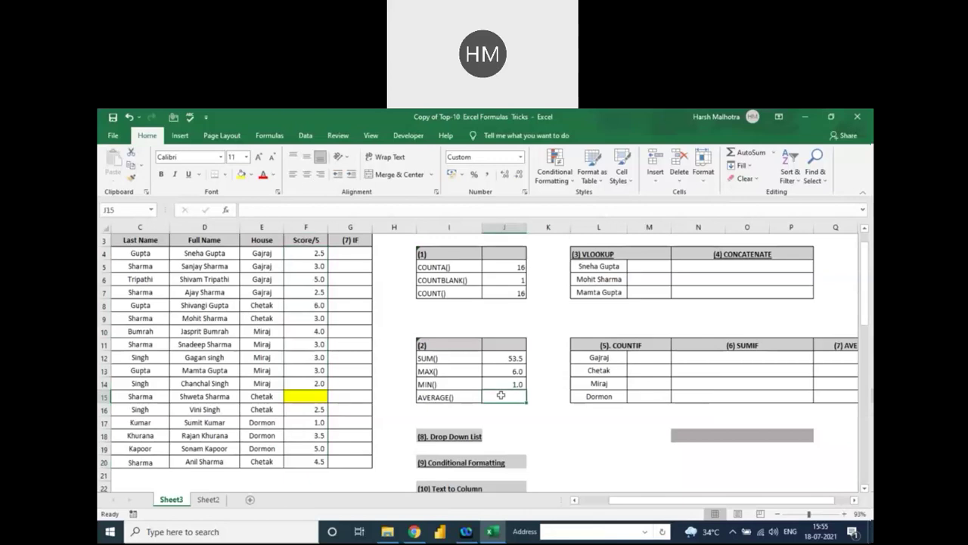
pyautogui.write('=average')
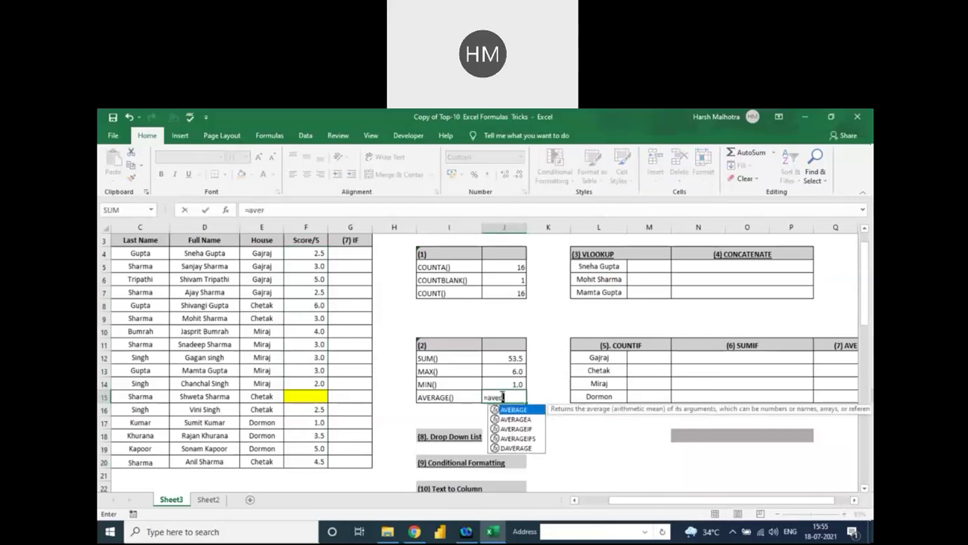
pyautogui.press('Tab')
pyautogui.press('Left')
pyautogui.press('Left')
pyautogui.press('Left')
pyautogui.press('Left')
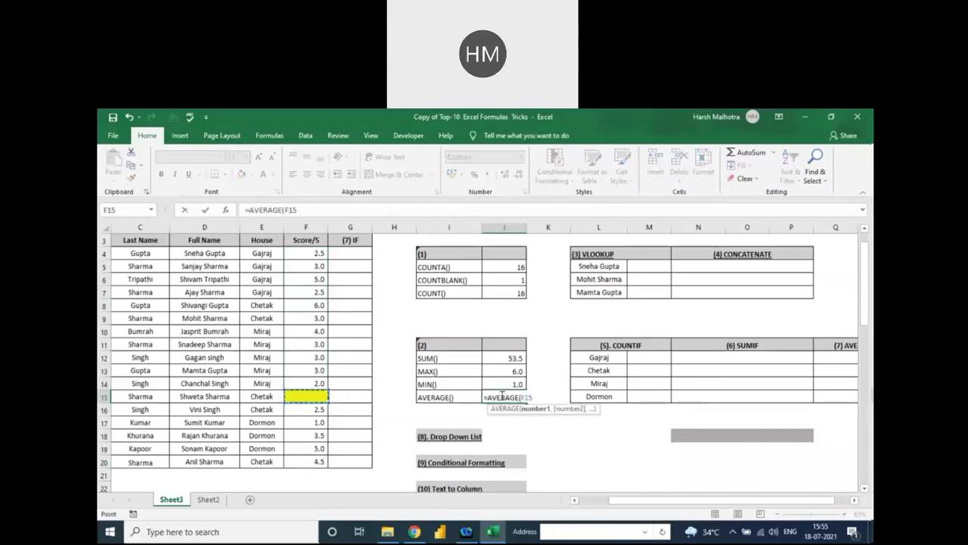
pyautogui.press('Up')
pyautogui.hotkey('shift', 'Up')
pyautogui.hotkey('shift', 'Up')
pyautogui.hotkey('shift', 'Up')
pyautogui.hotkey('shift', 'Up')
pyautogui.hotkey('shift', 'Up')
pyautogui.hotkey('shift', 'Up')
pyautogui.hotkey('shift', 'Up')
pyautogui.hotkey('shift', 'Up')
pyautogui.hotkey('shift', 'Up')
pyautogui.hotkey('shift', 'Up')
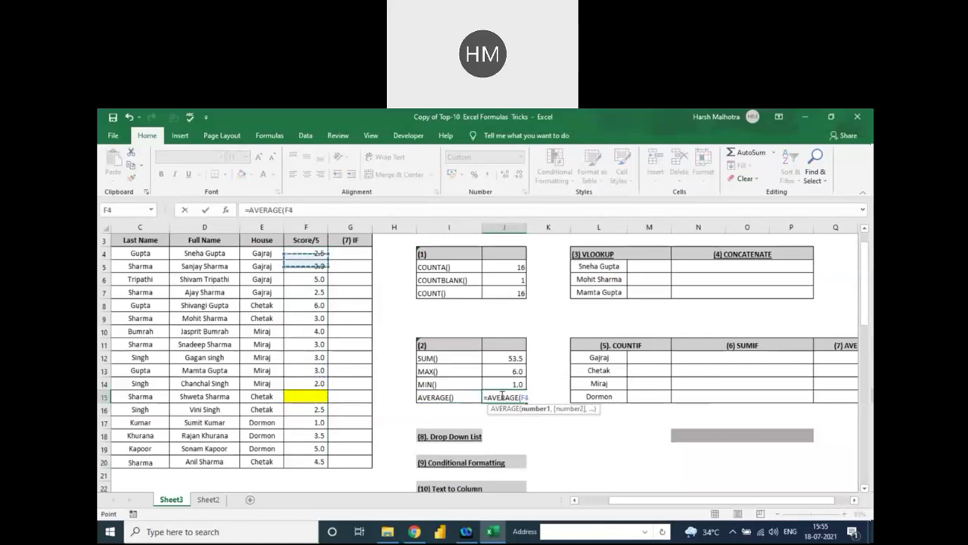
pyautogui.hotkey('ctrl', 'shift', 'Down')
pyautogui.hotkey('ctrl', 'shift', 'Down')
pyautogui.hotkey('ctrl', 'shift', 'Down')
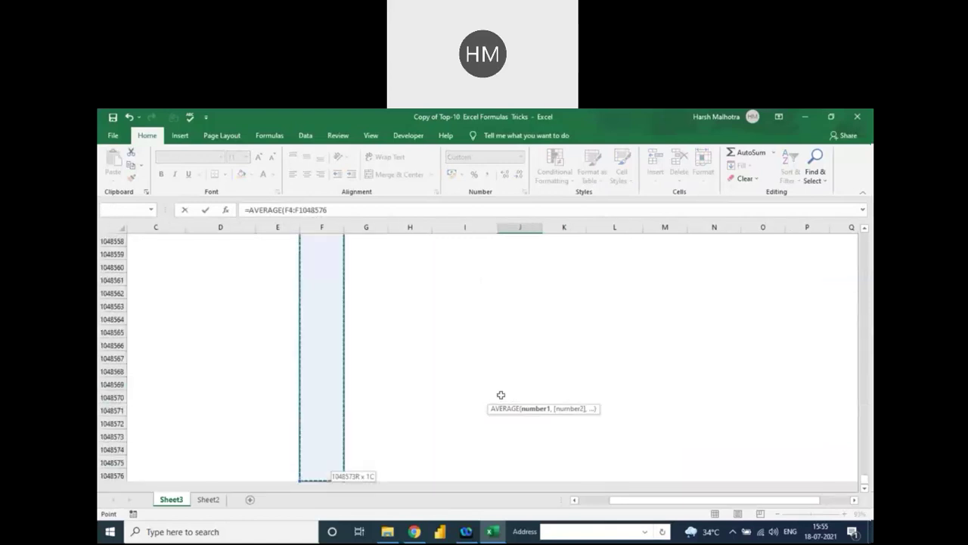
pyautogui.hotkey('ctrl', 'shift', 'Up')
pyautogui.press('Return')
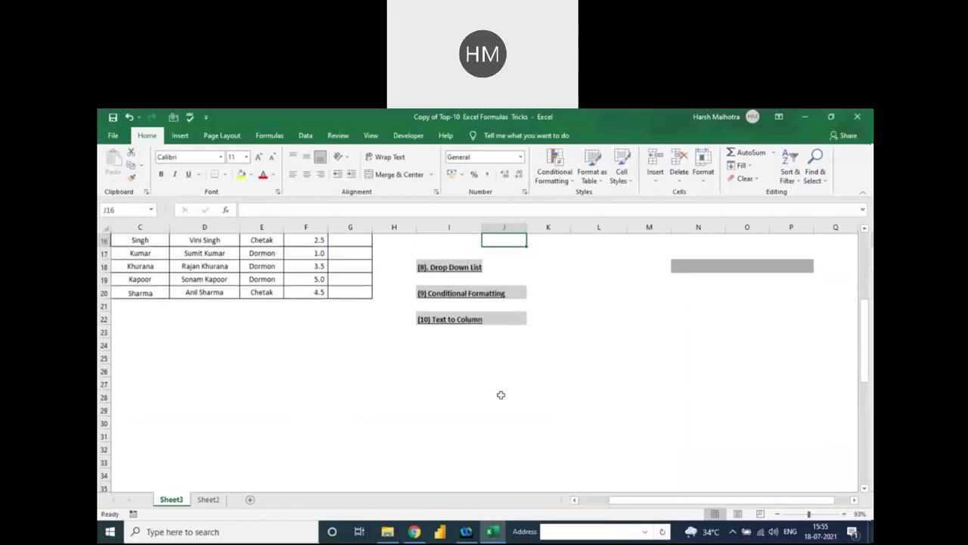
pyautogui.scroll(5, 380, 321)
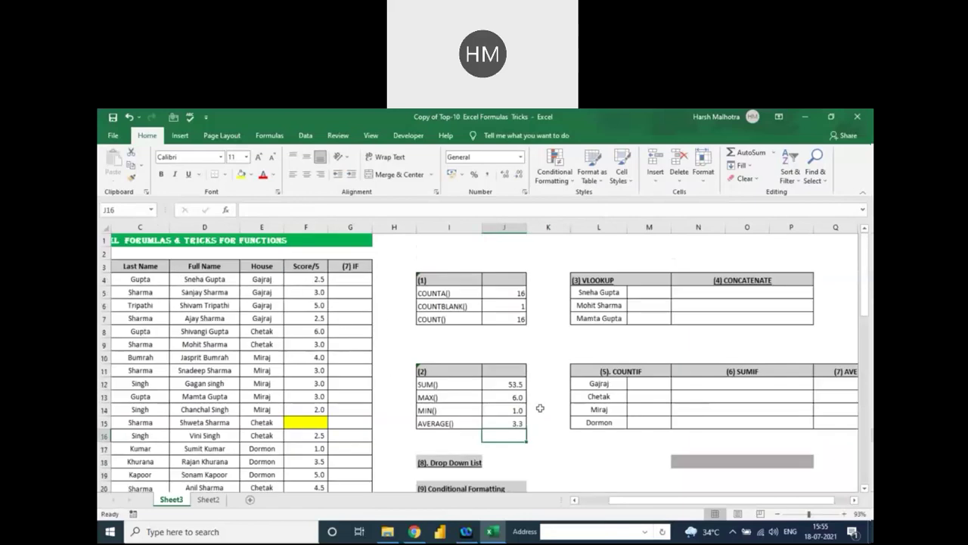
# - Review the count results in I5:J7 and the SUM, MAX, MIN and AVERAGE results in I12:J15
pyautogui.click(504, 423)
pyautogui.moveTo(454, 385); pyautogui.dragTo(500, 427)
pyautogui.moveTo(451, 294); pyautogui.dragTo(503, 318)
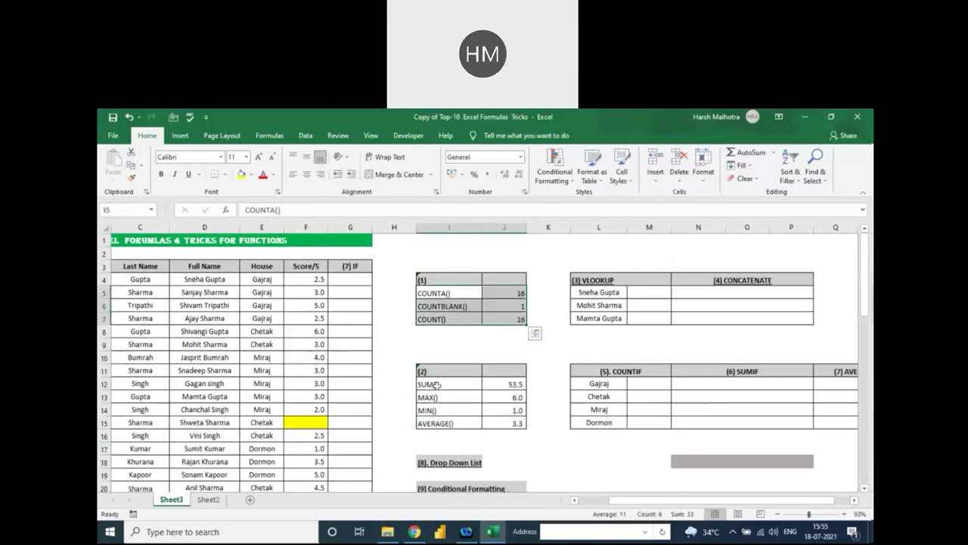
pyautogui.moveTo(445, 391); pyautogui.dragTo(495, 423)
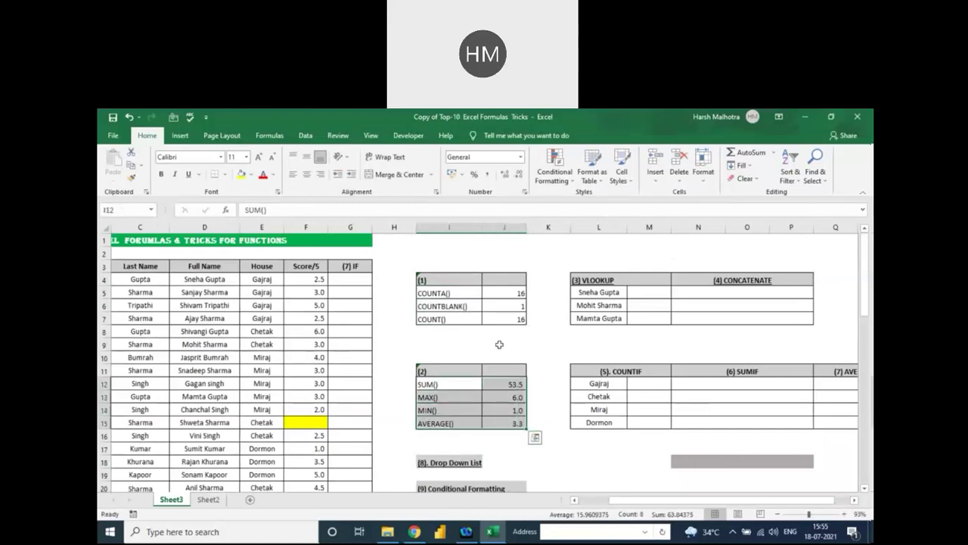
# - Start a VLOOKUP formula in cell M5 with the student name in L5 as the lookup value
pyautogui.click(648, 292)
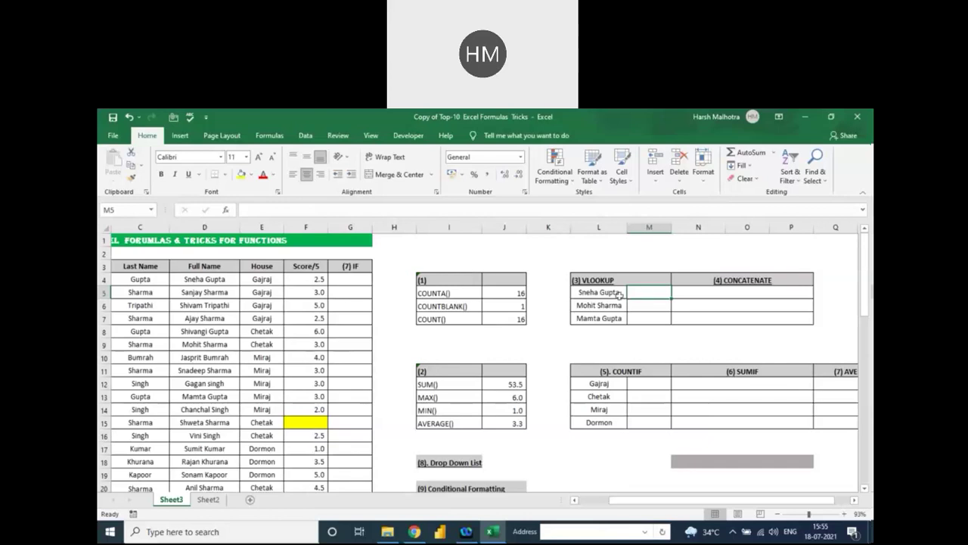
pyautogui.click(592, 293)
pyautogui.moveTo(236, 268); pyautogui.dragTo(333, 460)
pyautogui.click(642, 293)
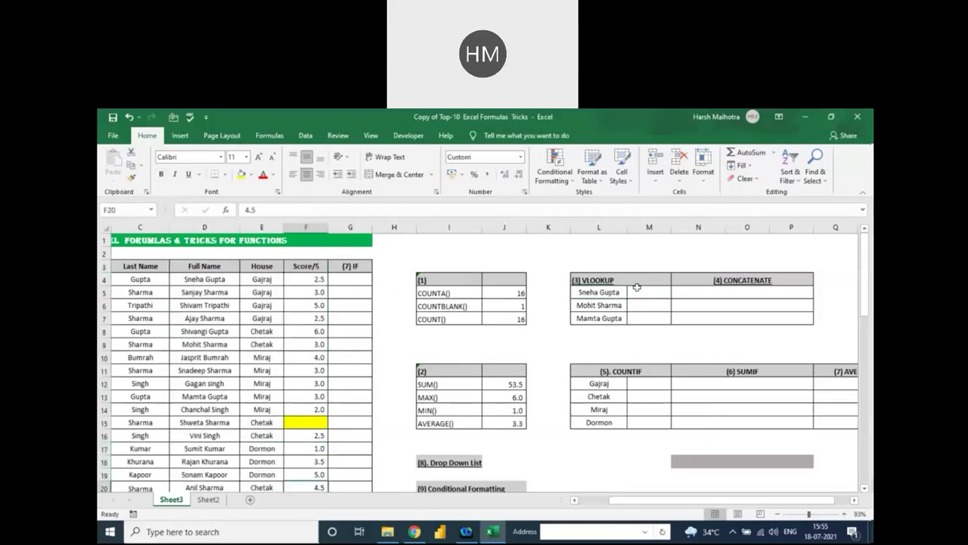
pyautogui.write('=vl')
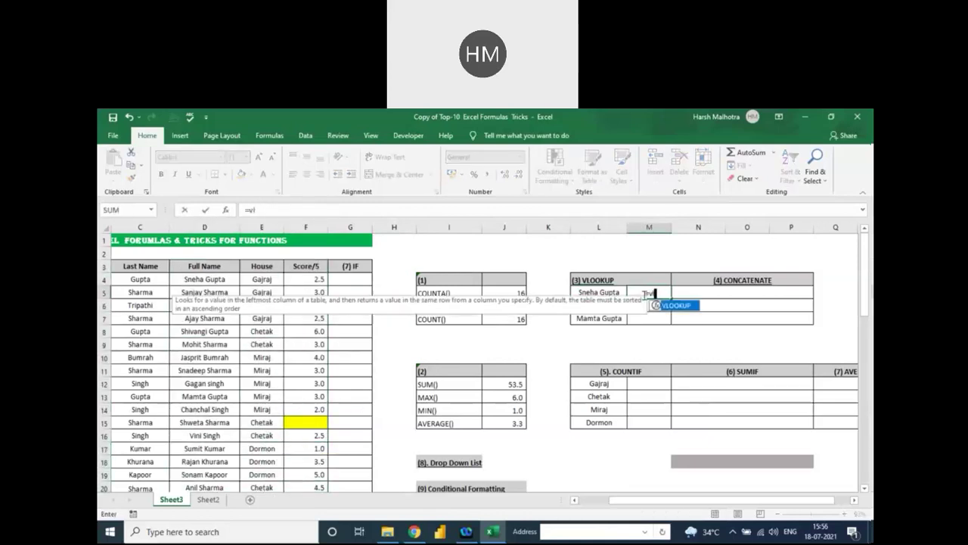
pyautogui.press('Tab')
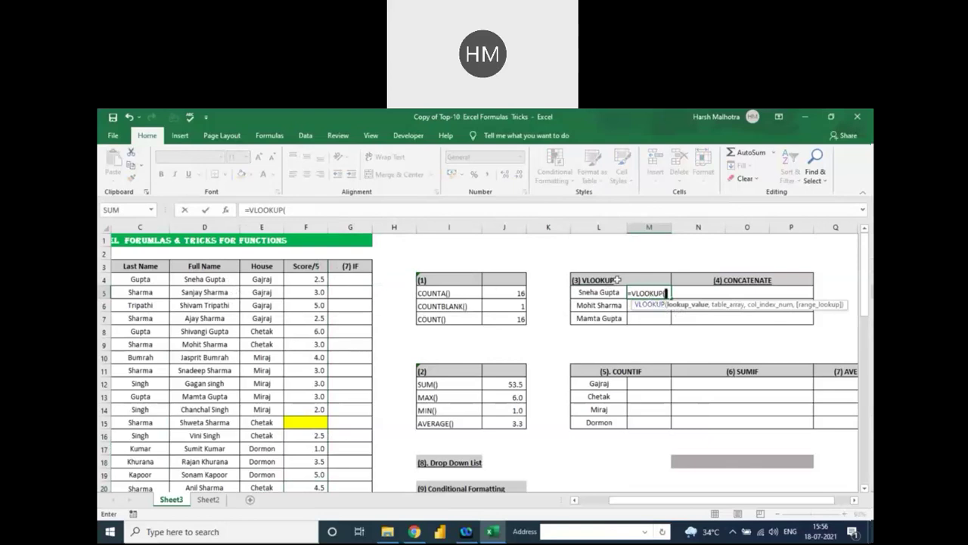
pyautogui.click(601, 291)
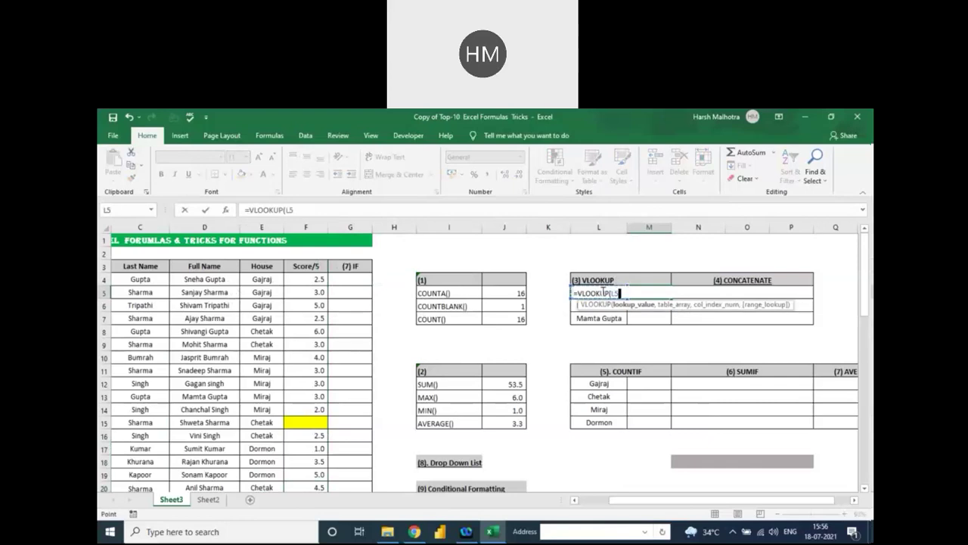
pyautogui.write(',')
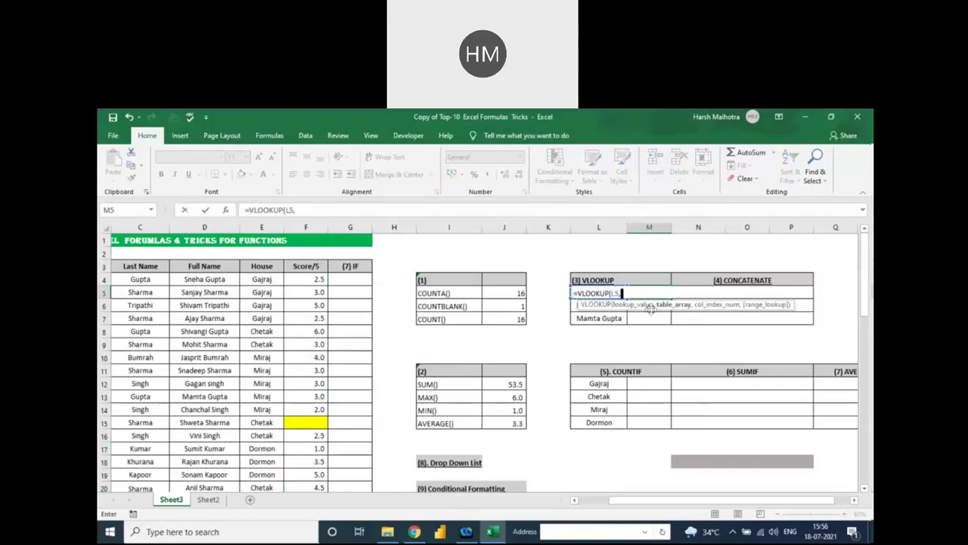
# - Use the full name, house and score columns as the VLOOKUP table array, locked as the absolute range $D$3:$F$20
pyautogui.click(194, 267)
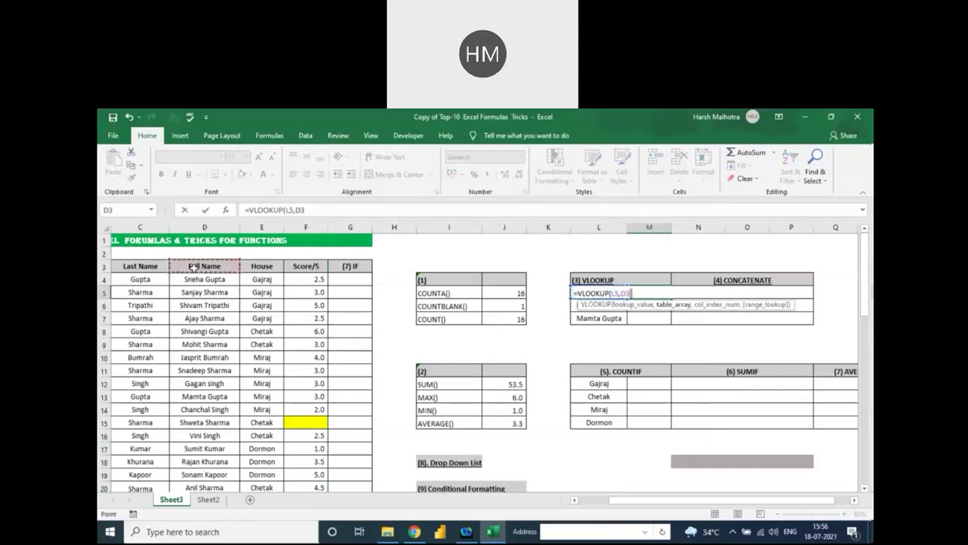
pyautogui.hotkey('shift', 'Right')
pyautogui.hotkey('shift', 'Right')
pyautogui.hotkey('shift', 'Down')
pyautogui.hotkey('shift', 'Down')
pyautogui.hotkey('shift', 'Down')
pyautogui.hotkey('shift', 'Down')
pyautogui.hotkey('shift', 'Down')
pyautogui.hotkey('shift', 'Down')
pyautogui.hotkey('shift', 'Down')
pyautogui.hotkey('shift', 'Down')
pyautogui.hotkey('shift', 'Down')
pyautogui.hotkey('shift', 'Down')
pyautogui.hotkey('shift', 'Down')
pyautogui.hotkey('shift', 'Down')
pyautogui.hotkey('shift', 'Down')
pyautogui.hotkey('shift', 'Down')
pyautogui.hotkey('shift', 'Down')
pyautogui.hotkey('shift', 'Down')
pyautogui.hotkey('shift', 'Down')
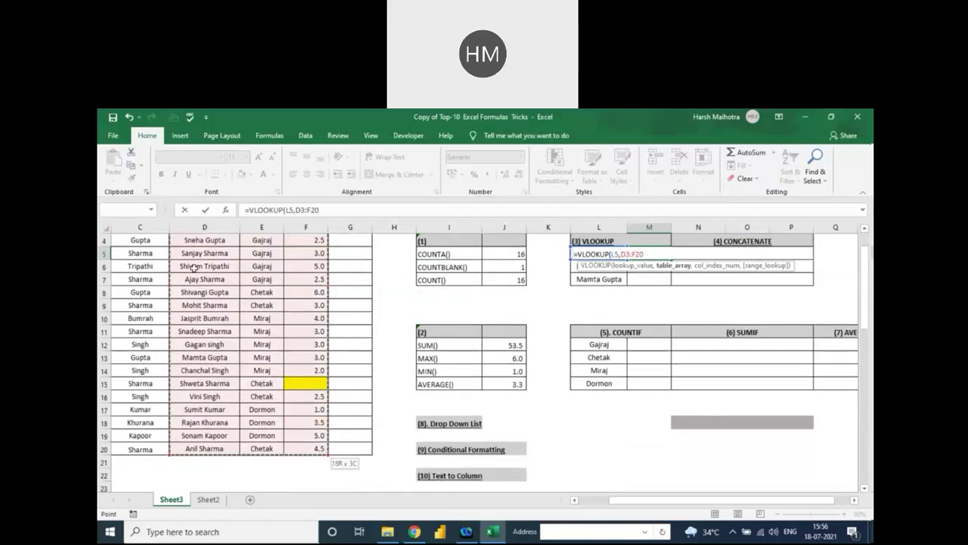
pyautogui.press('F4')
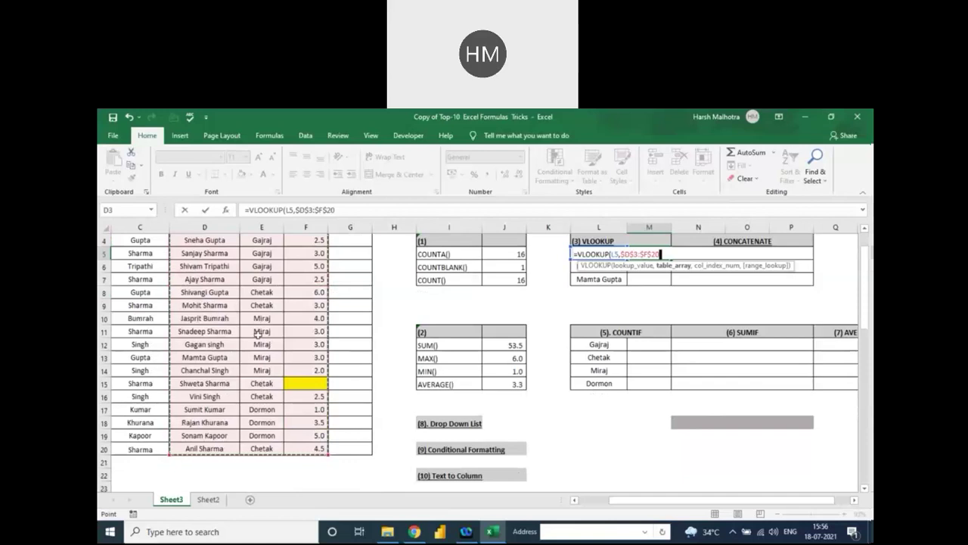
pyautogui.scroll(1, 424, 337)
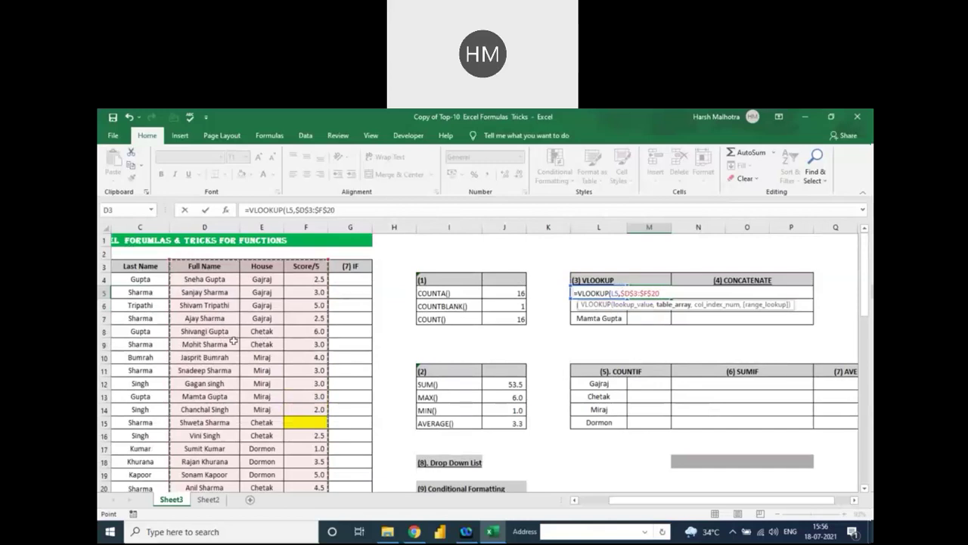
# - Complete the VLOOKUP formula in M5 with column index 3 and range lookup 0 for an exact match
pyautogui.write(',')
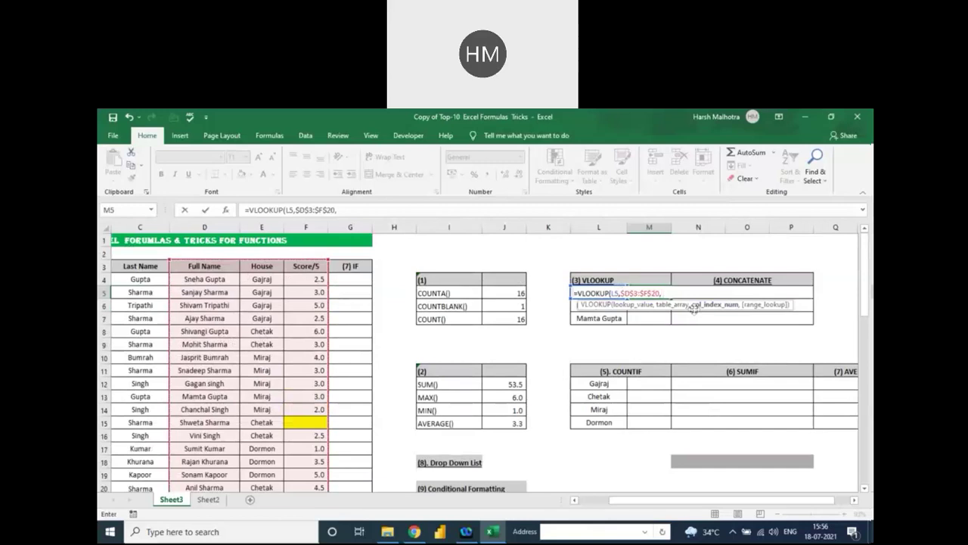
pyautogui.write('3,0')
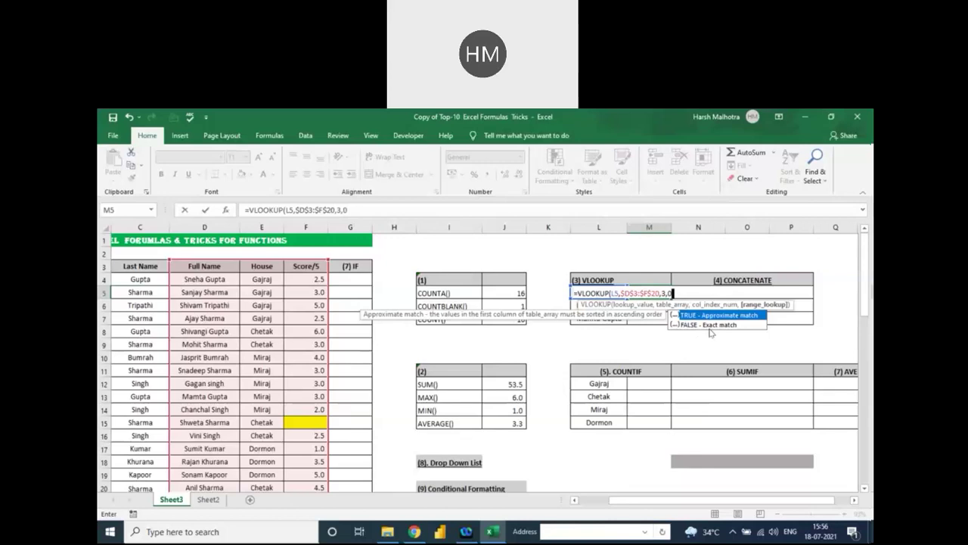
pyautogui.write(')')
pyautogui.press('Return')
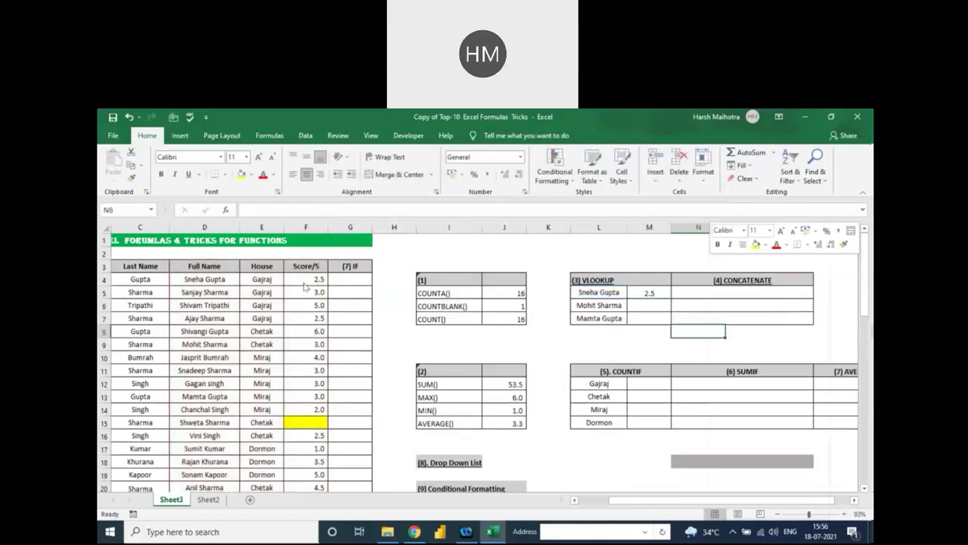
# - Set the first student's score in cell F4 to 4 to test the VLOOKUP formula
pyautogui.click(309, 279)
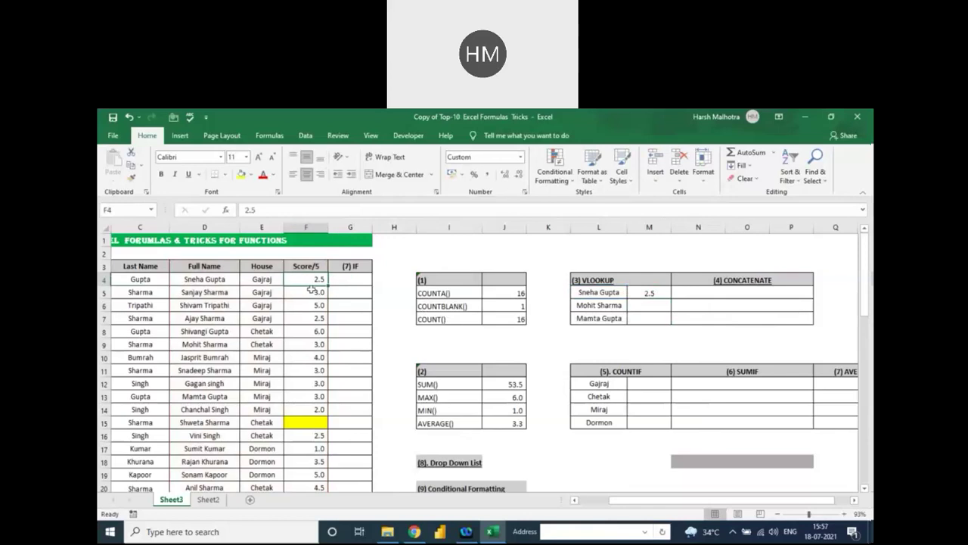
pyautogui.write('4')
pyautogui.press('Return')
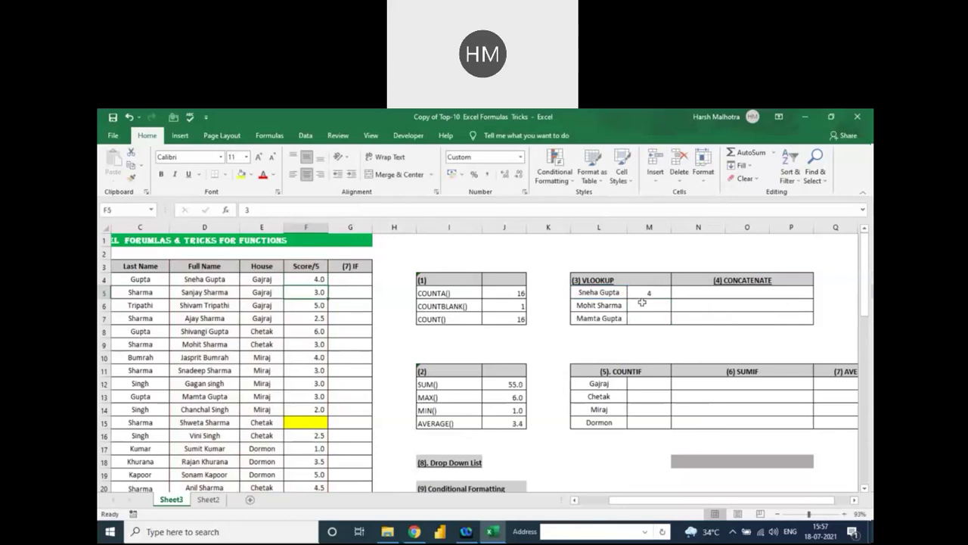
# - Copy the VLOOKUP formula from M5 down to M7 for the remaining two students
pyautogui.click(647, 293)
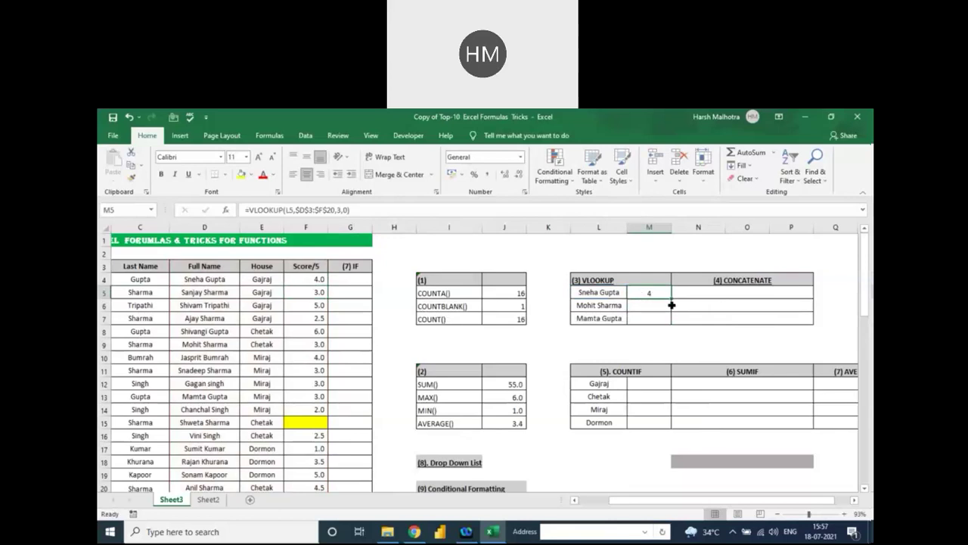
pyautogui.moveTo(672, 304); pyautogui.dragTo(658, 326)
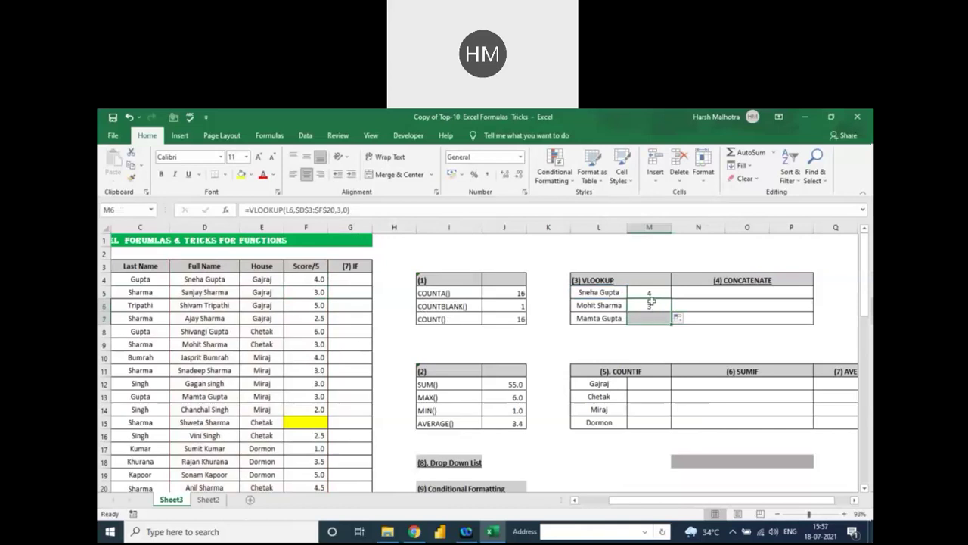
pyautogui.click(649, 295)
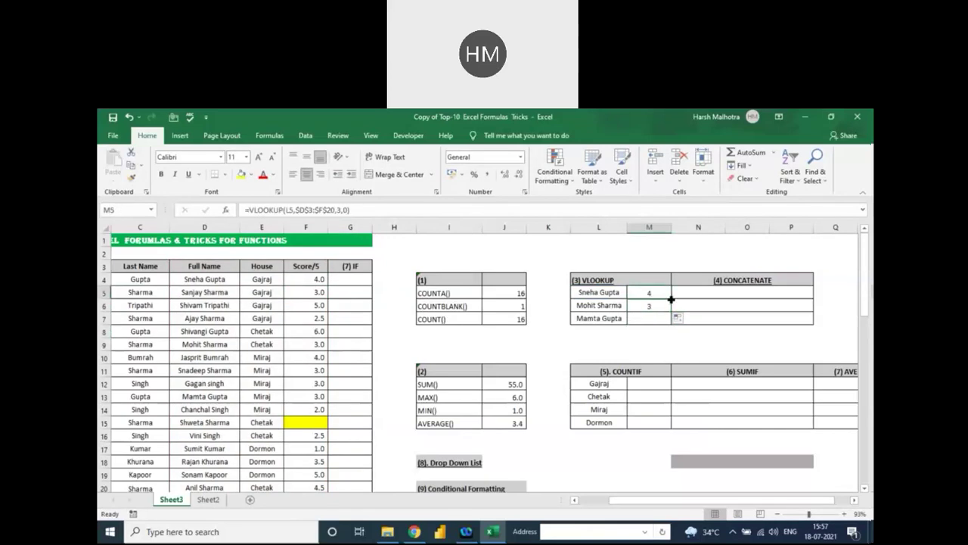
pyautogui.moveTo(671, 300); pyautogui.dragTo(669, 324)
pyautogui.click(658, 341)
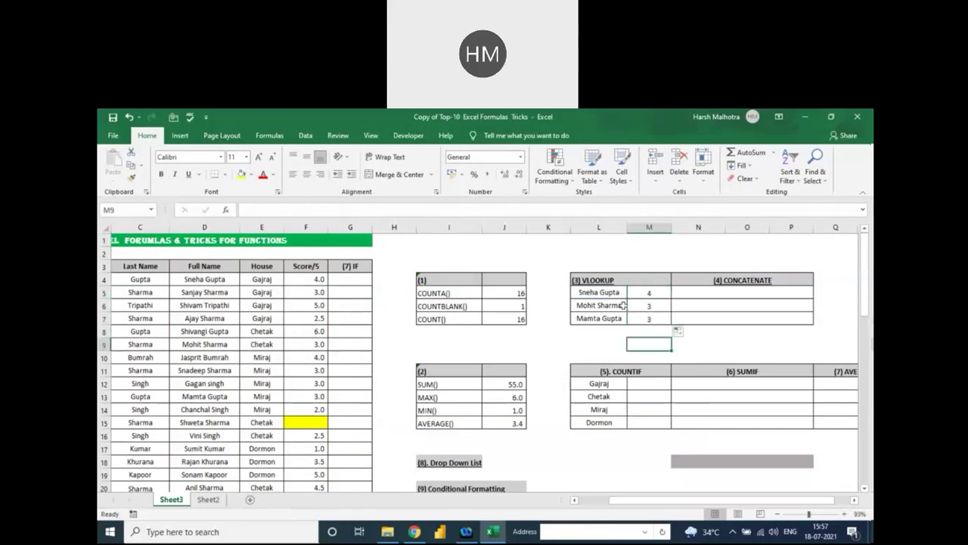
# - Highlight the full name and house cells of the three looked-up students (rows 9, 4 and 13) with a light green fill
pyautogui.click(209, 344)
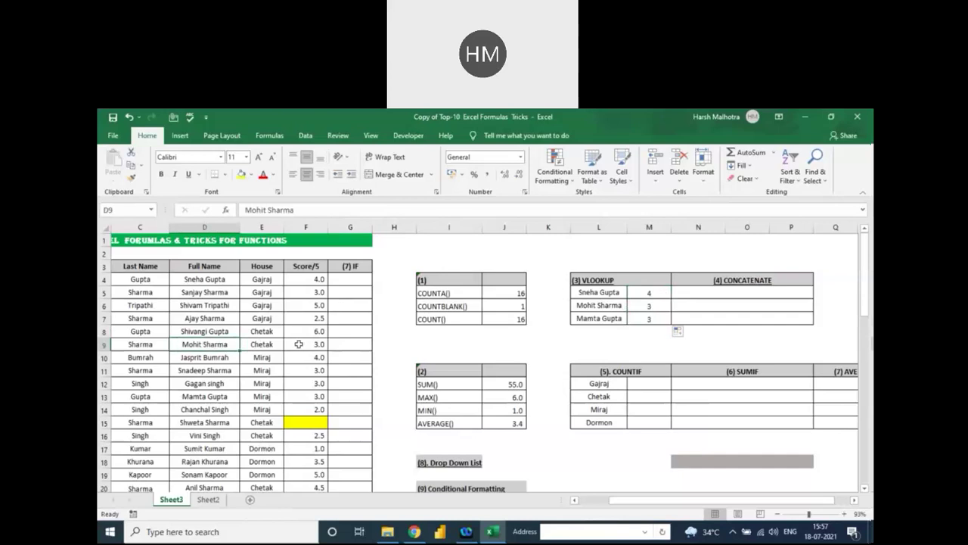
pyautogui.moveTo(231, 345); pyautogui.dragTo(265, 345)
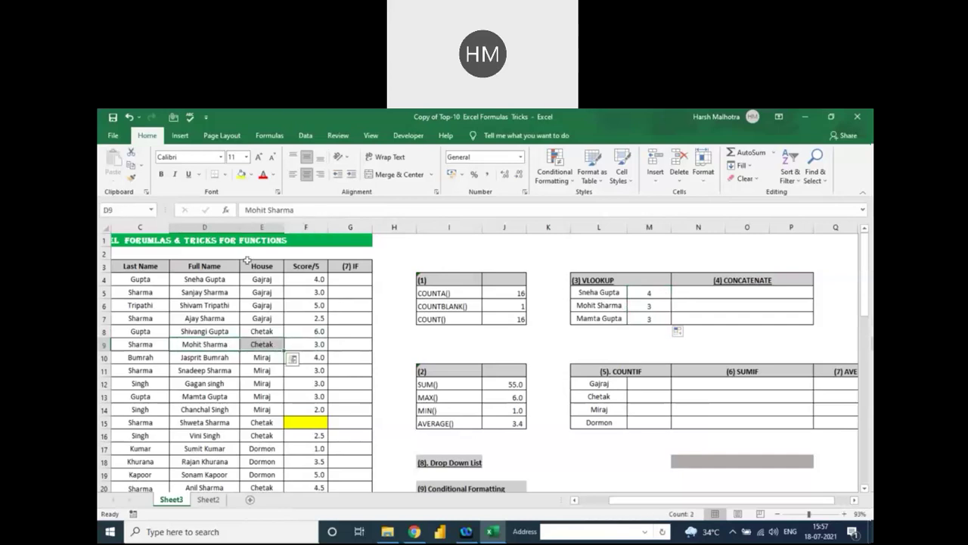
pyautogui.click(250, 174)
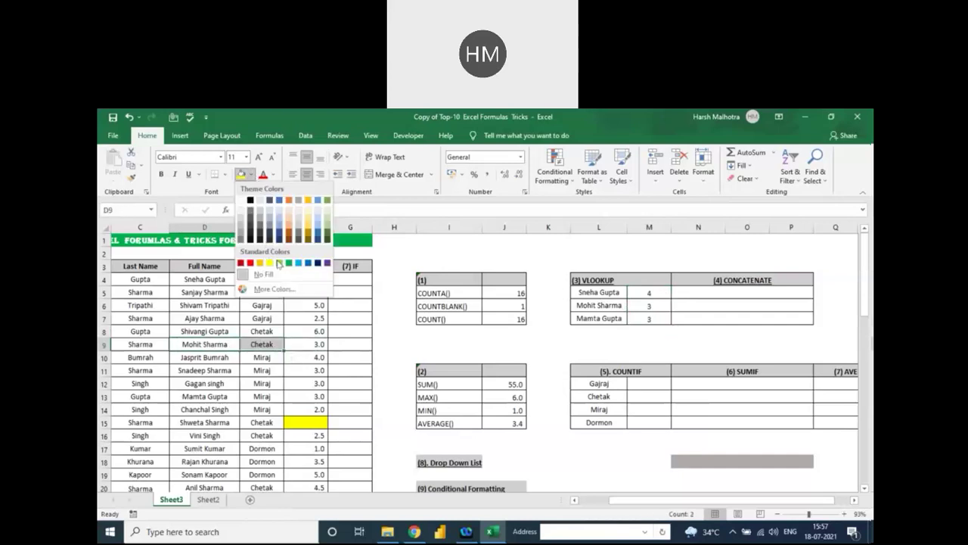
pyautogui.click(279, 262)
pyautogui.moveTo(204, 279); pyautogui.dragTo(261, 279)
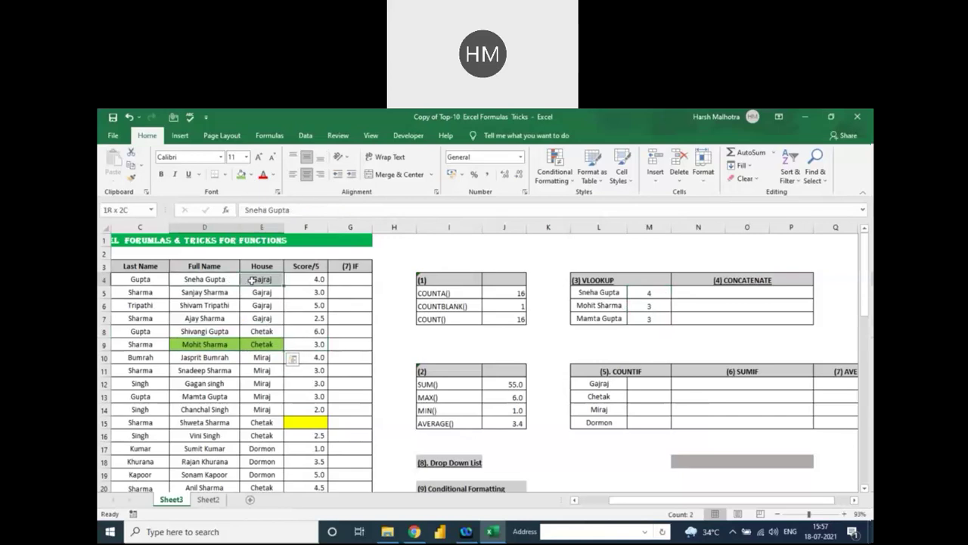
pyautogui.click(240, 175)
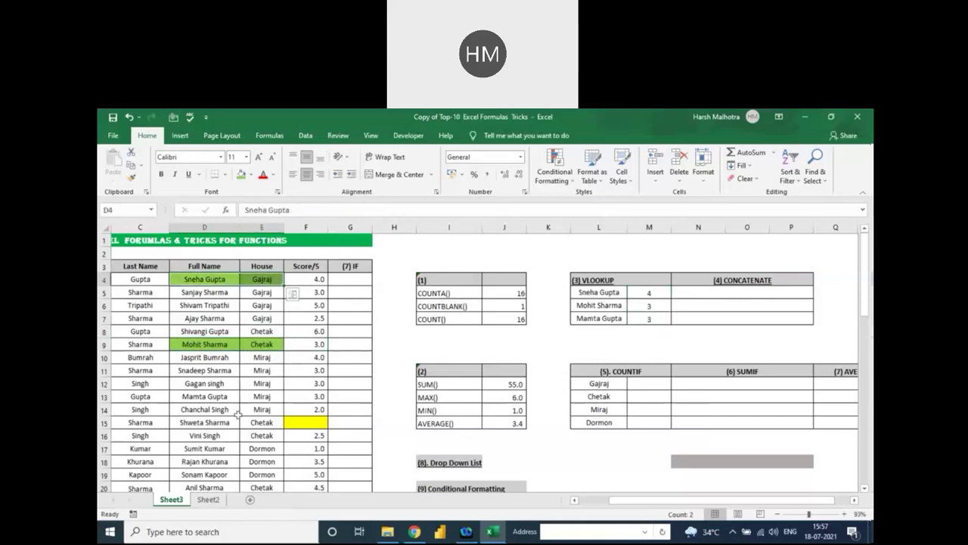
pyautogui.moveTo(212, 397); pyautogui.dragTo(260, 396)
pyautogui.click(240, 175)
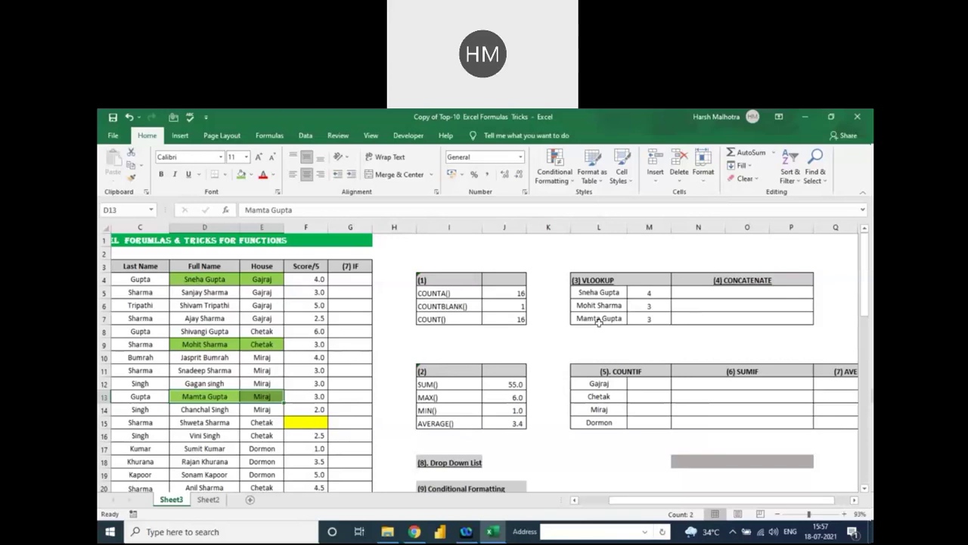
# - Enter the formula =CONCATENATE(L5,M5) in N5 to join the first looked-up student's name and score without a separator
pyautogui.click(719, 291)
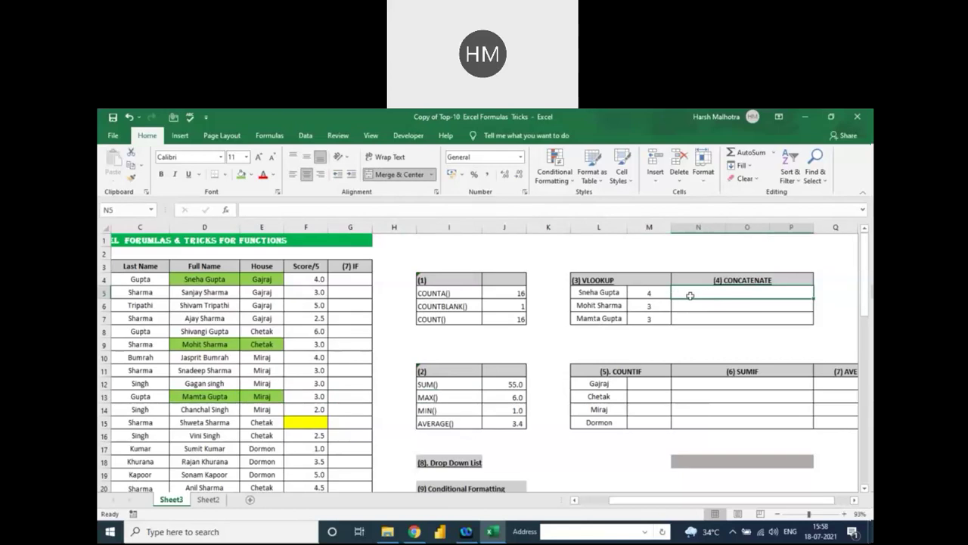
pyautogui.click(612, 294)
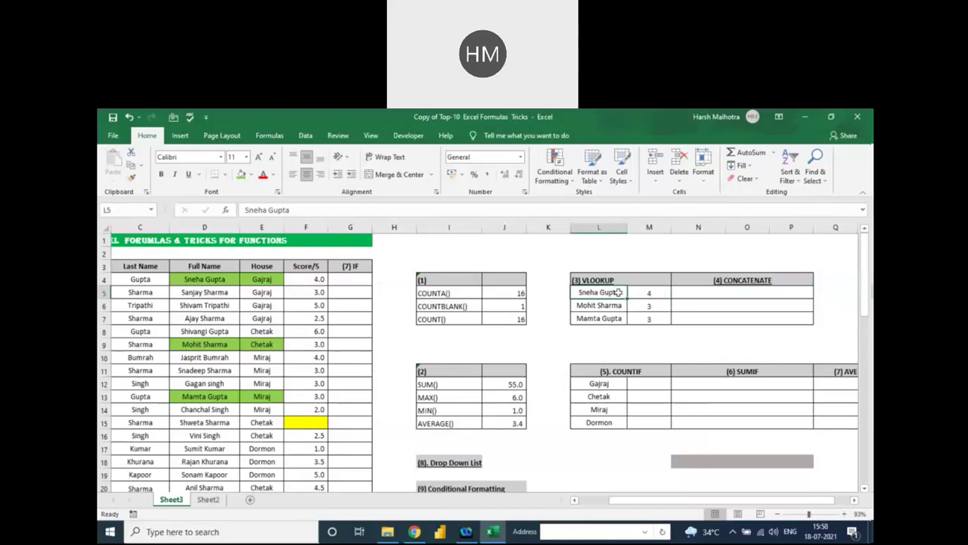
pyautogui.click(711, 284)
pyautogui.click(713, 292)
pyautogui.write('=')
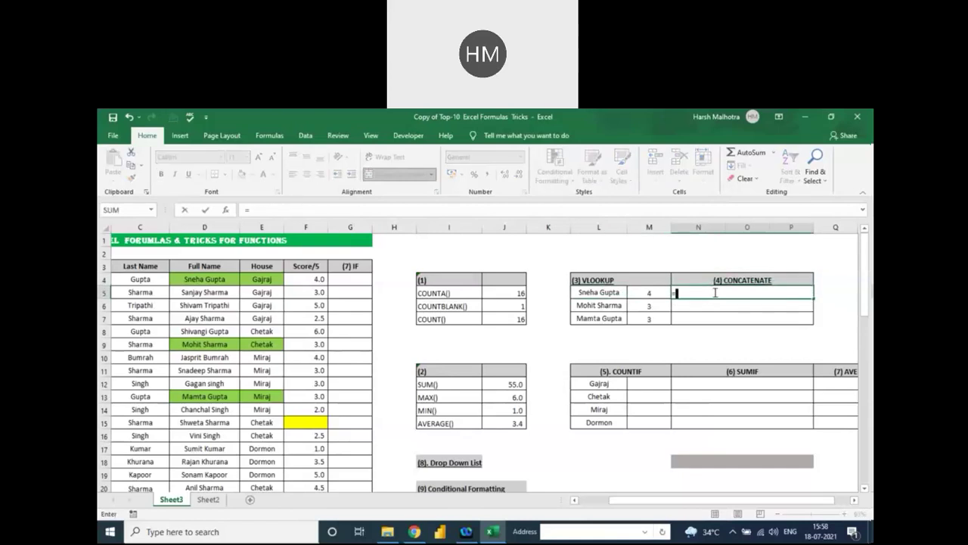
pyautogui.write('concatenate')
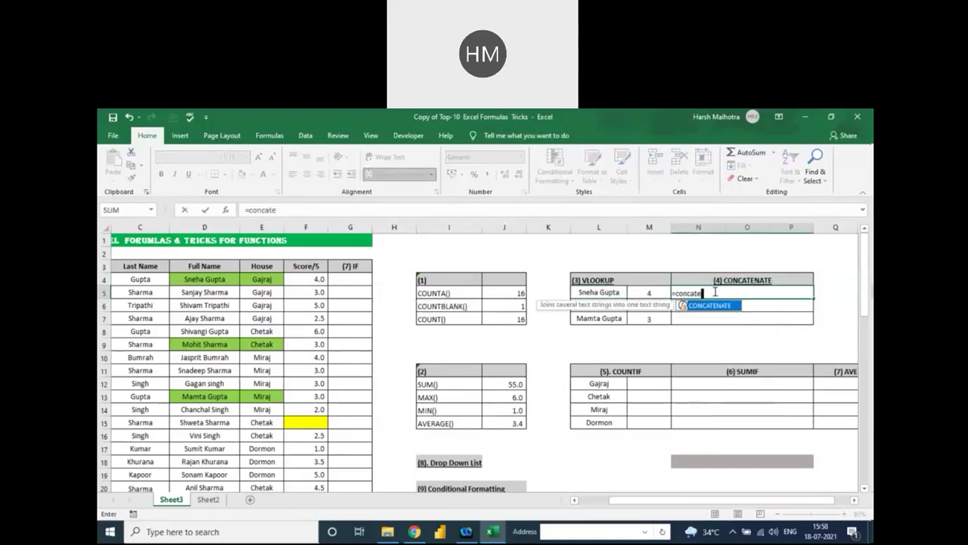
pyautogui.press('Tab')
pyautogui.press('Left')
pyautogui.press('Left')
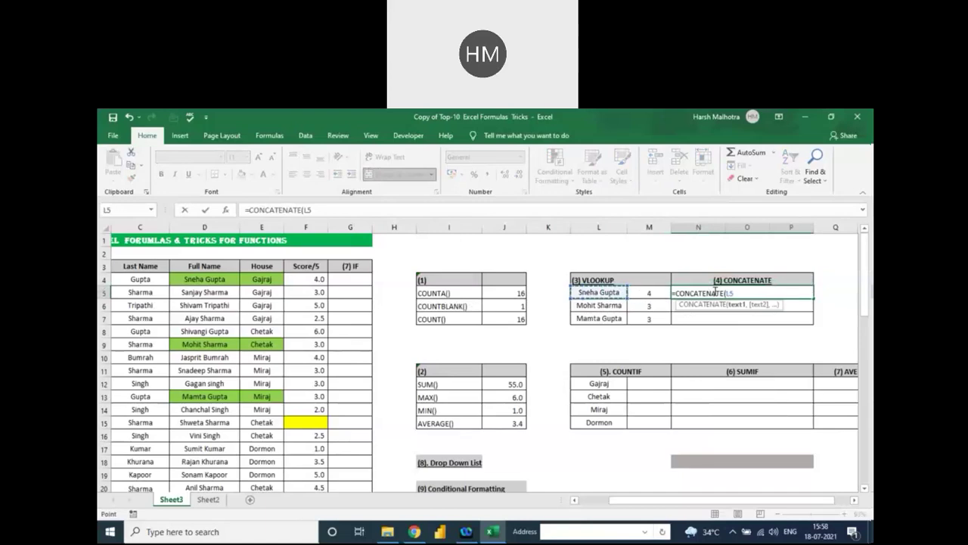
pyautogui.write(',')
pyautogui.press('Left')
pyautogui.write(')')
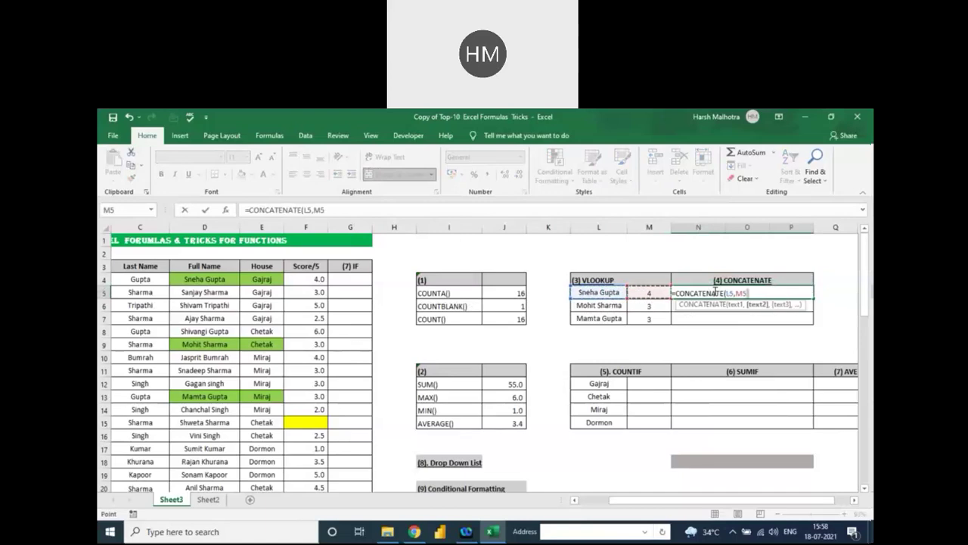
pyautogui.press('Return')
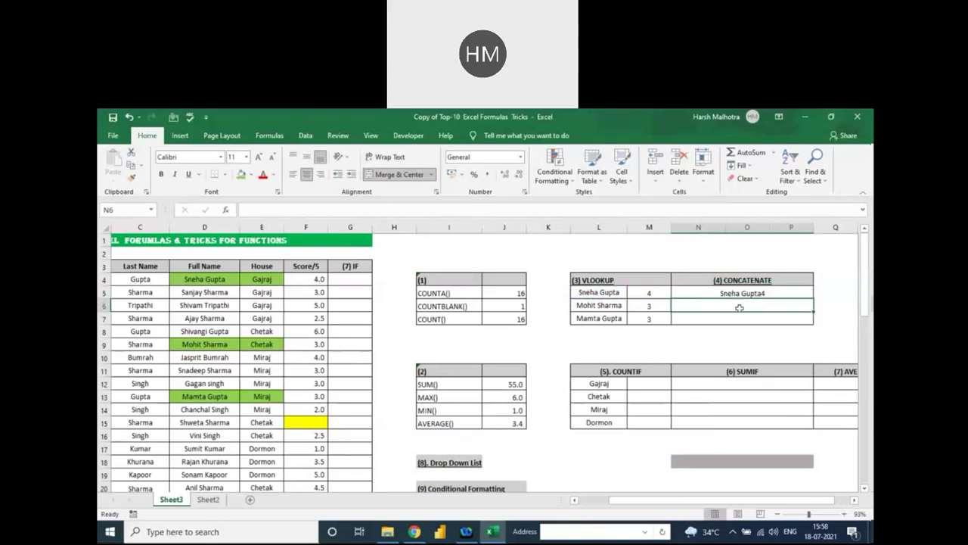
# - Enter =CONCATENATE(L6," ",M6) in N6 to join the second student's name and score with spaces between them
pyautogui.write('=concatenate')
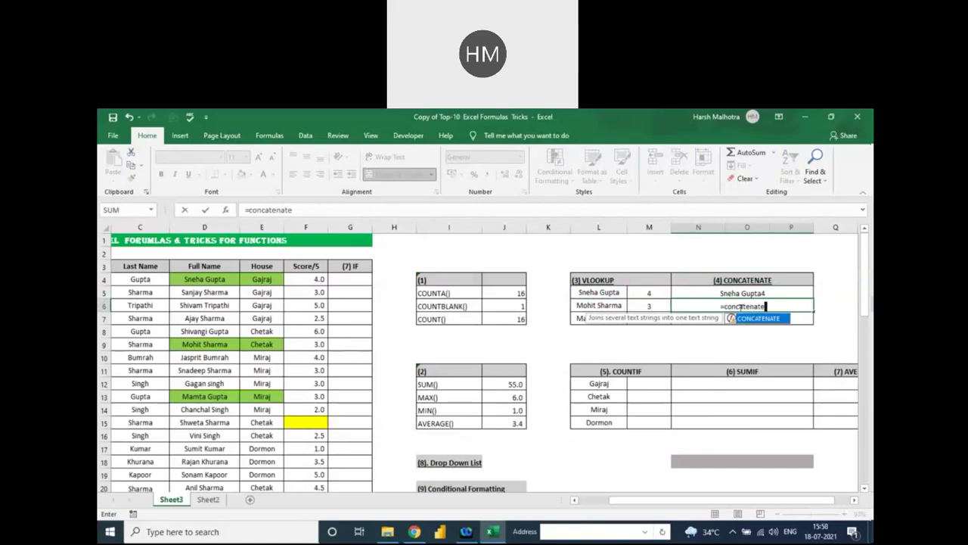
pyautogui.press('Tab')
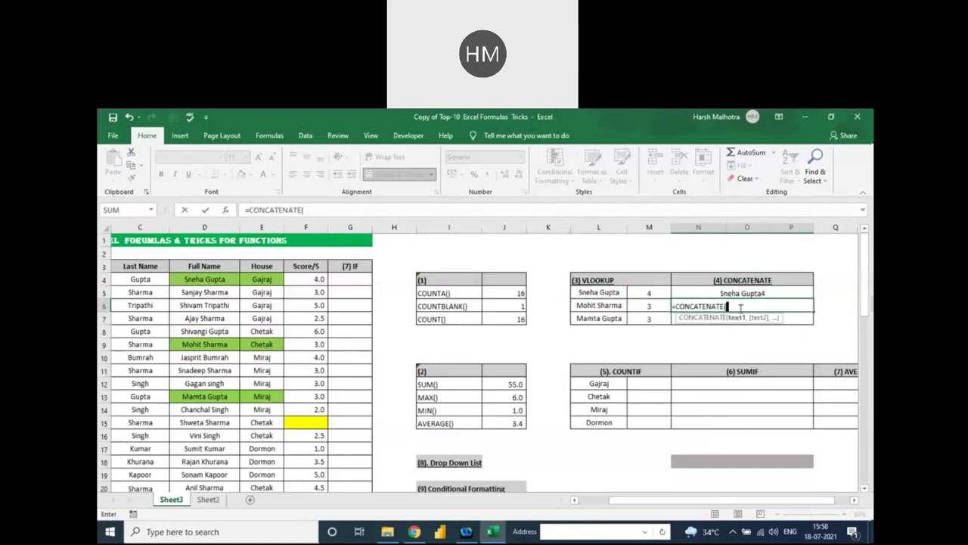
pyautogui.press('Left')
pyautogui.press('Left')
pyautogui.write(',')
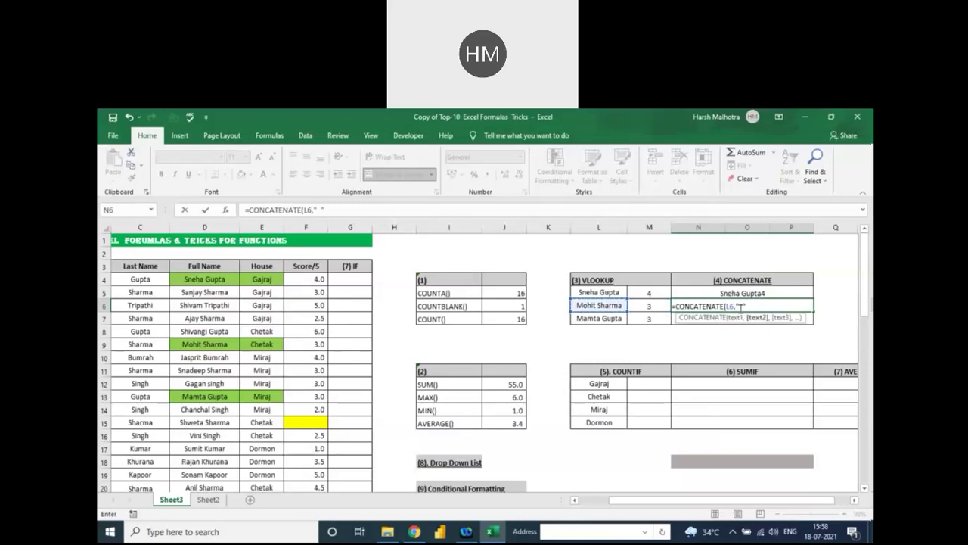
pyautogui.write('" ",')
pyautogui.press('Left')
pyautogui.press('Return')
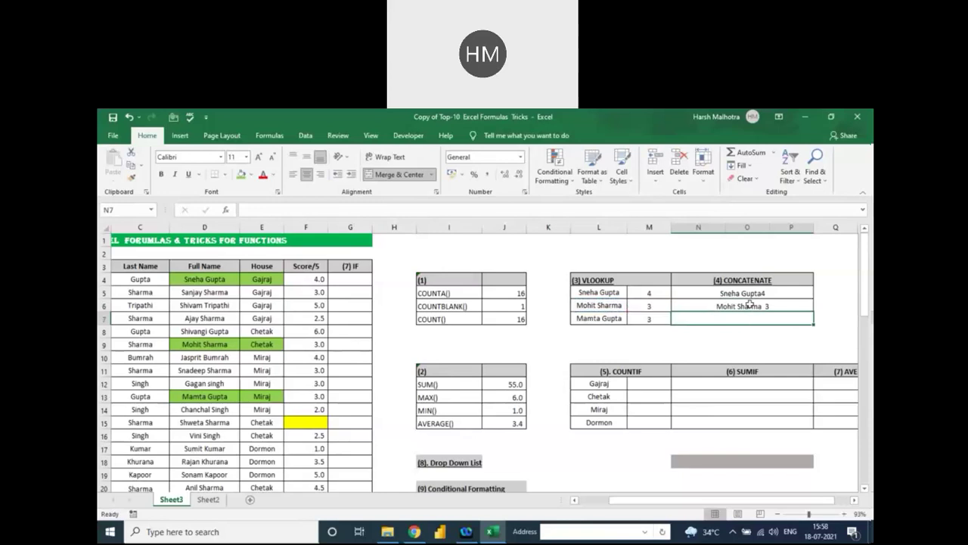
# - Try to copy the spaced CONCATENATE formula from N6 over the whole range N5:N7 at once, and undo the paste
pyautogui.click(749, 303)
pyautogui.hotkey('ctrl', 'c')
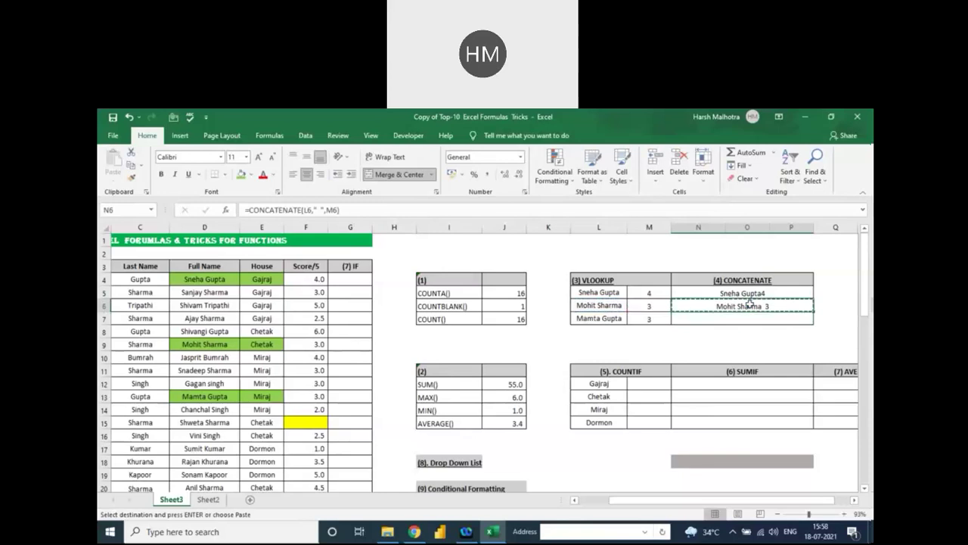
pyautogui.press('Up')
pyautogui.hotkey('shift', 'Down')
pyautogui.hotkey('shift', 'Down')
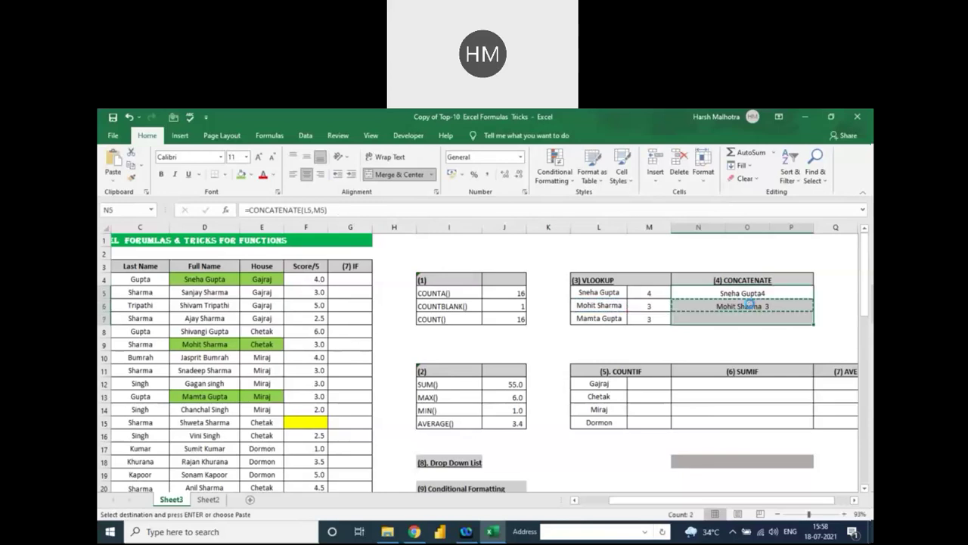
pyautogui.hotkey('ctrl', 'v')
pyautogui.click(750, 335)
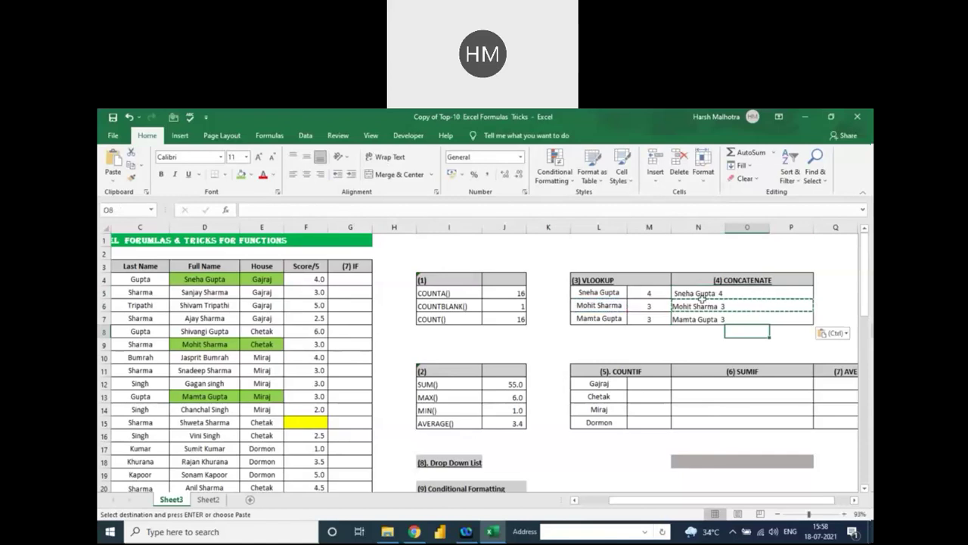
pyautogui.hotkey('ctrl', 'z')
pyautogui.hotkey('ctrl', 'z')
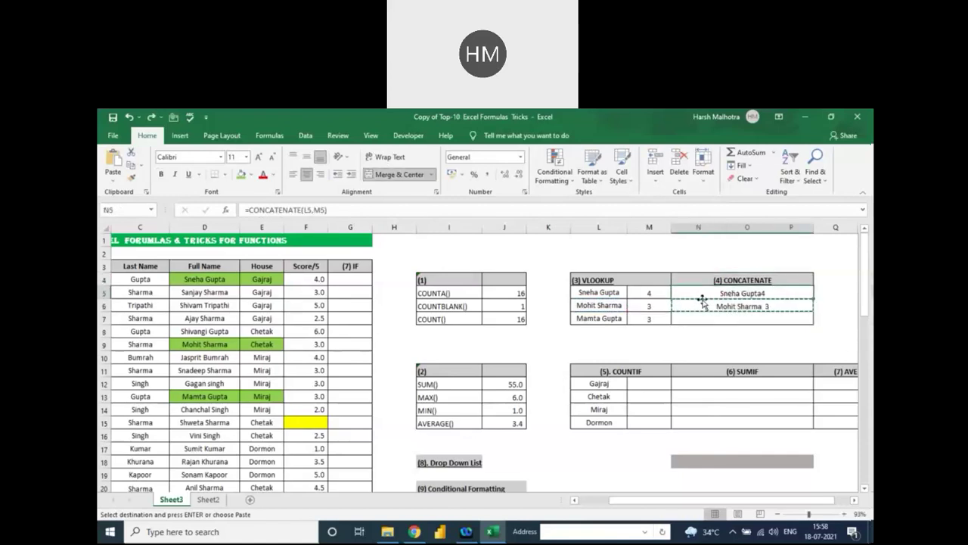
# - Paste the copied CONCATENATE formula separately into the merged cells N5 and N7
pyautogui.click(703, 298)
pyautogui.hotkey('ctrl', 'v')
pyautogui.press('Down')
pyautogui.press('Down')
pyautogui.hotkey('ctrl', 'v')
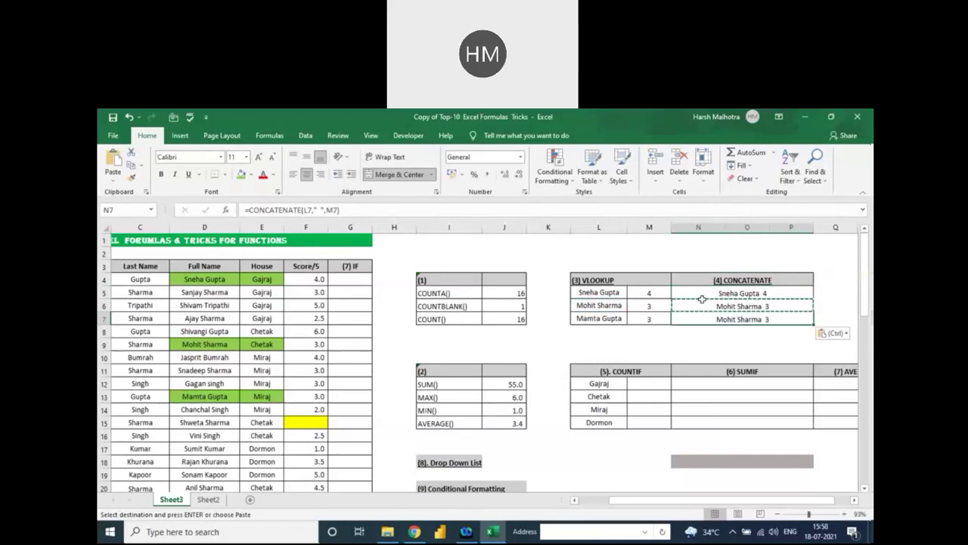
pyautogui.press('Down')
pyautogui.click(702, 298)
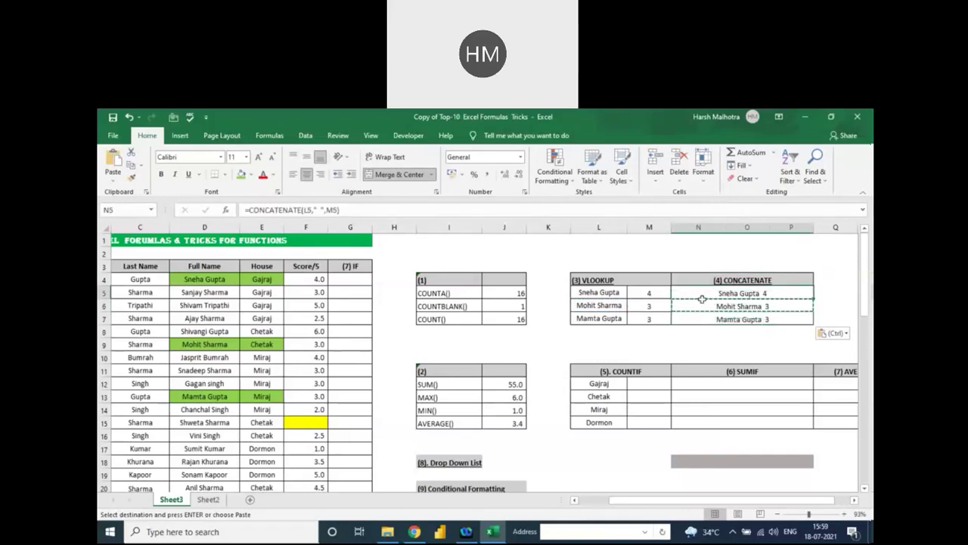
pyautogui.hotkey('shift', 'Down')
pyautogui.hotkey('shift', 'Down')
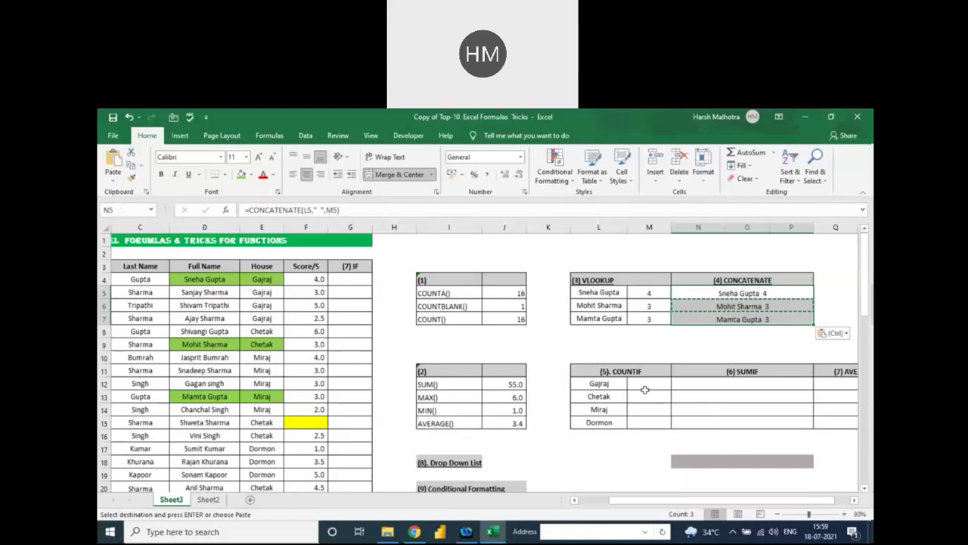
pyautogui.click(640, 384)
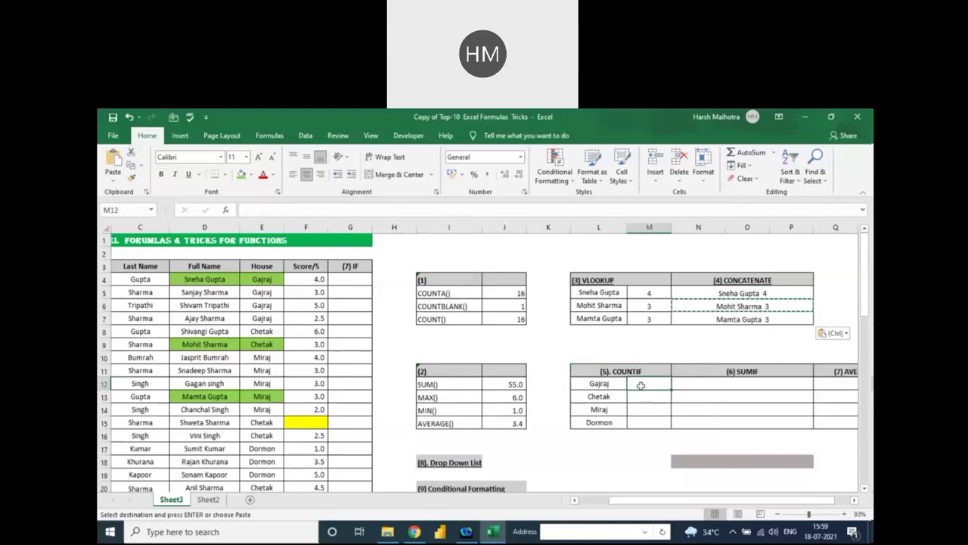
pyautogui.click(233, 303)
pyautogui.moveTo(210, 278); pyautogui.dragTo(211, 462)
pyautogui.scroll(1, 216, 446)
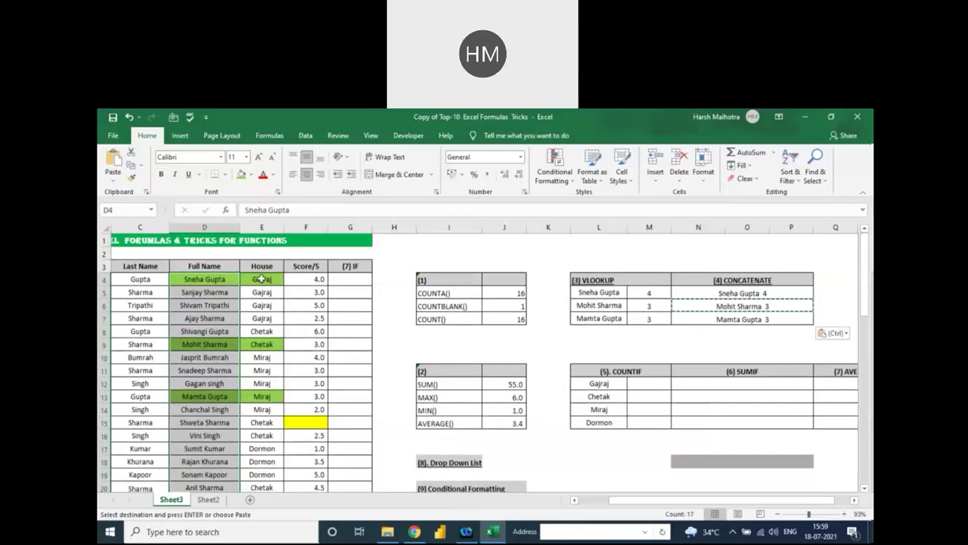
pyautogui.moveTo(262, 279); pyautogui.dragTo(258, 320)
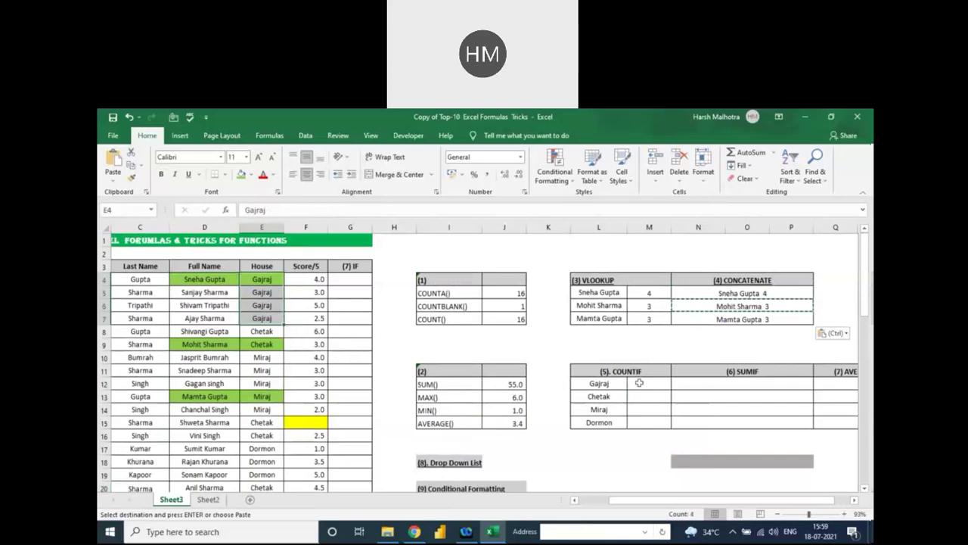
# - Enter =COUNTIF(E4:E20,L12) in M12 to count the students belonging to the Gajraj house
pyautogui.click(639, 383)
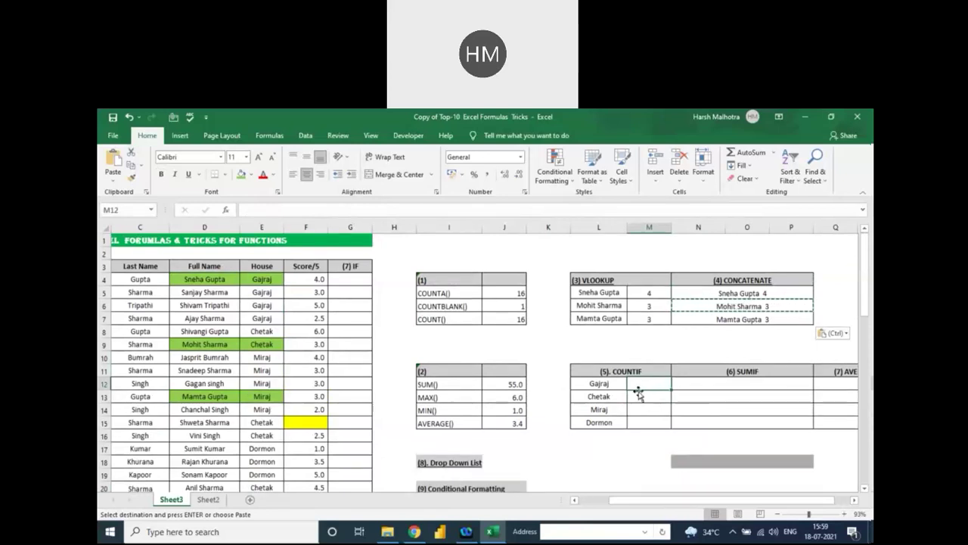
pyautogui.write('=coun')
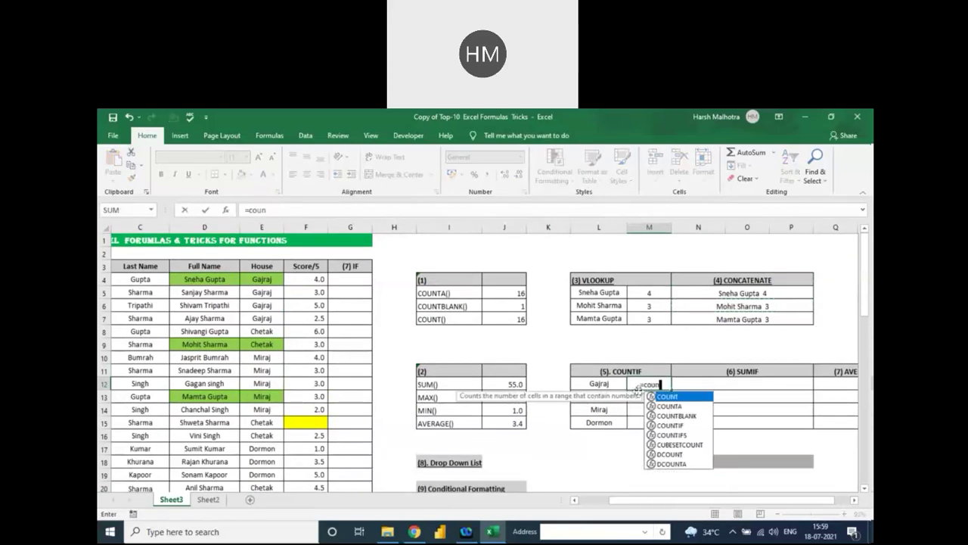
pyautogui.write('tif')
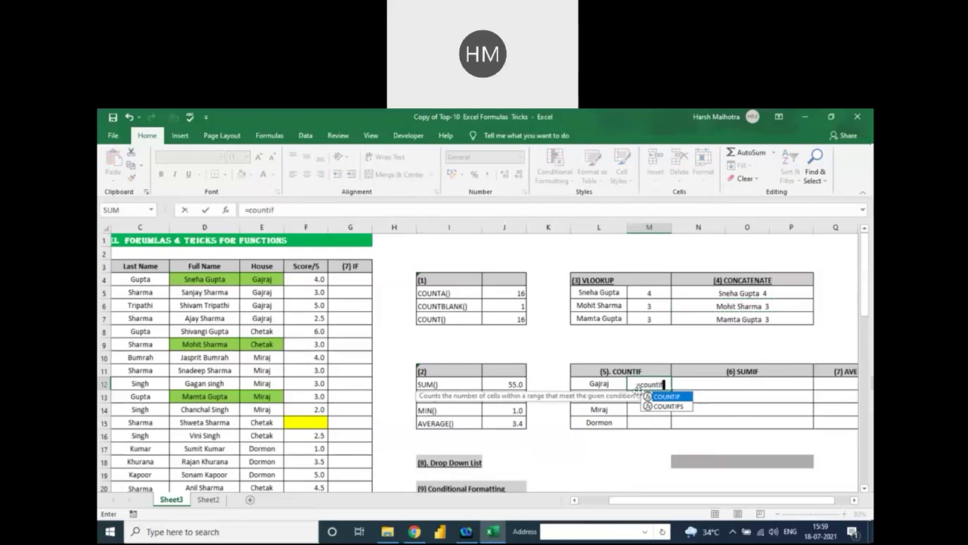
pyautogui.doubleClick(641, 396)
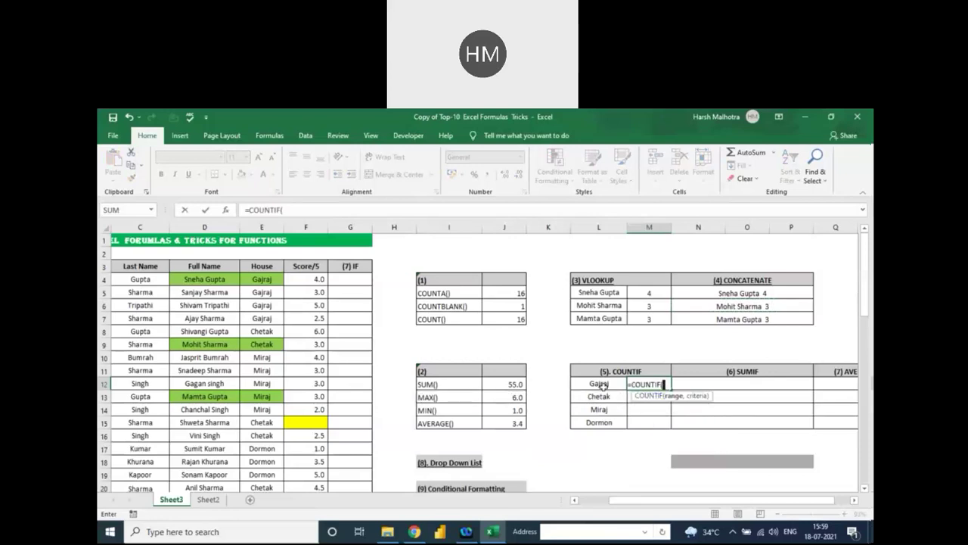
pyautogui.click(261, 279)
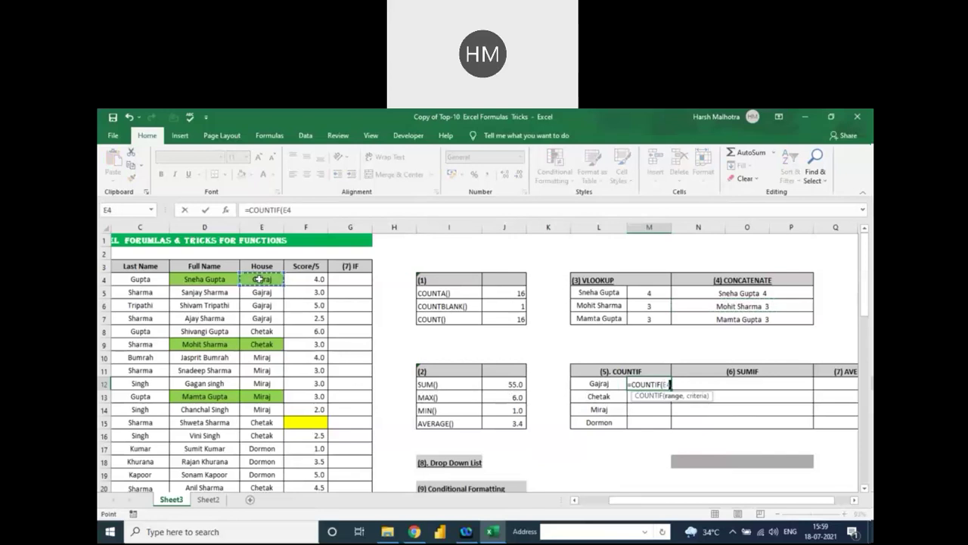
pyautogui.hotkey('ctrl', 'shift', 'Down')
pyautogui.write(',')
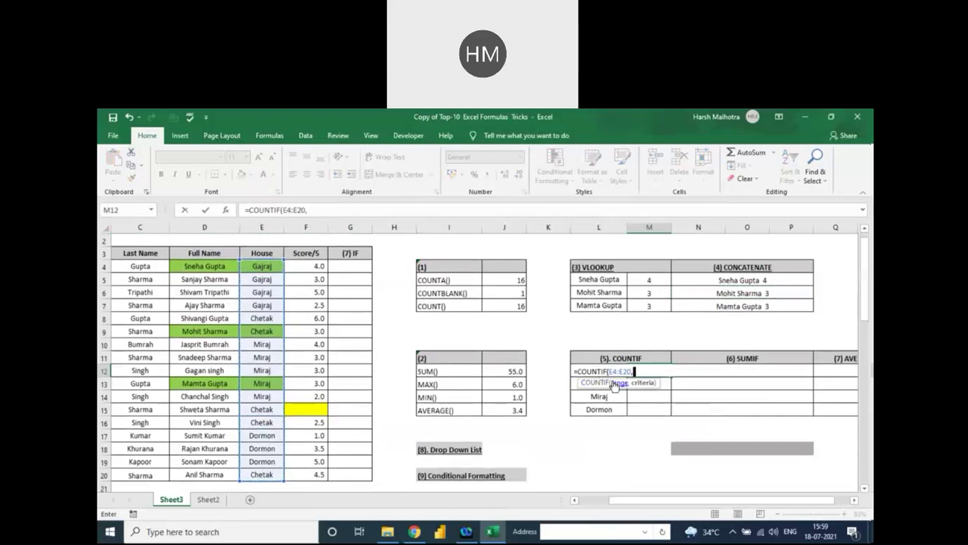
pyautogui.press('Left')
pyautogui.write(')')
pyautogui.hotkey('ctrl', 'Return')
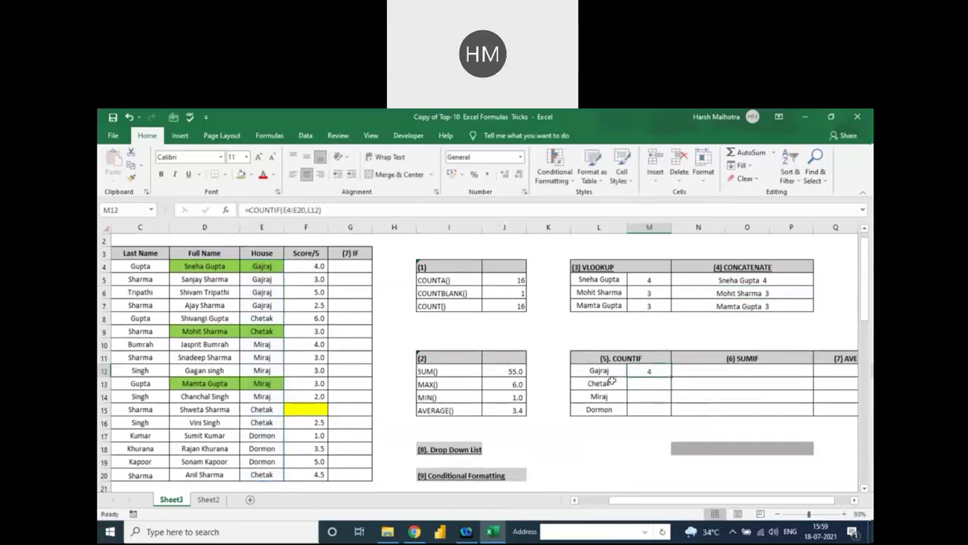
# - Copy the COUNTIF formula from M12 to M13:M15 for the Chetak, Miraj and Dormon houses
pyautogui.hotkey('ctrl', 'c')
pyautogui.moveTo(631, 383); pyautogui.dragTo(631, 409)
pyautogui.hotkey('ctrl', 'v')
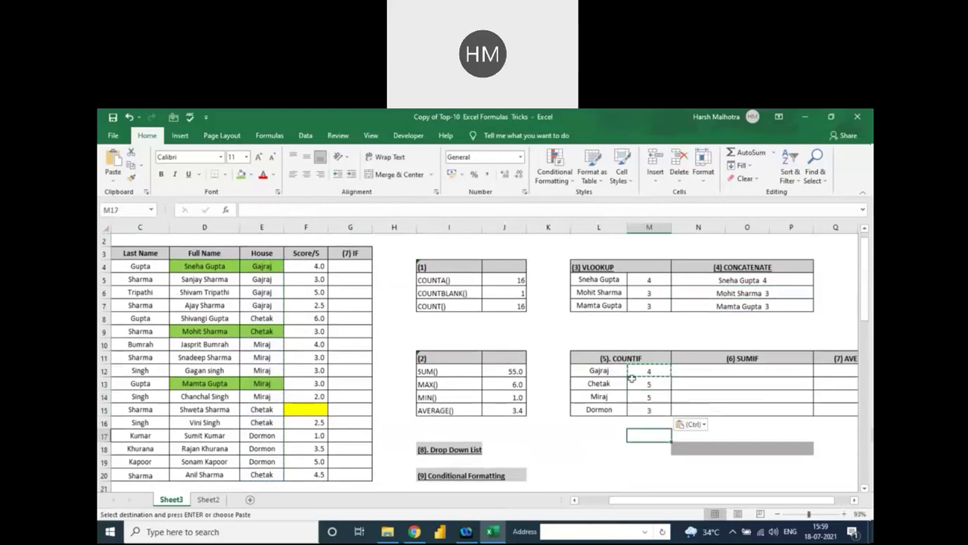
# - Review the COUNTIF results in M12:M15 against the House column E4:E20 and the Gajraj criterion in L12
pyautogui.moveTo(643, 371); pyautogui.dragTo(643, 409)
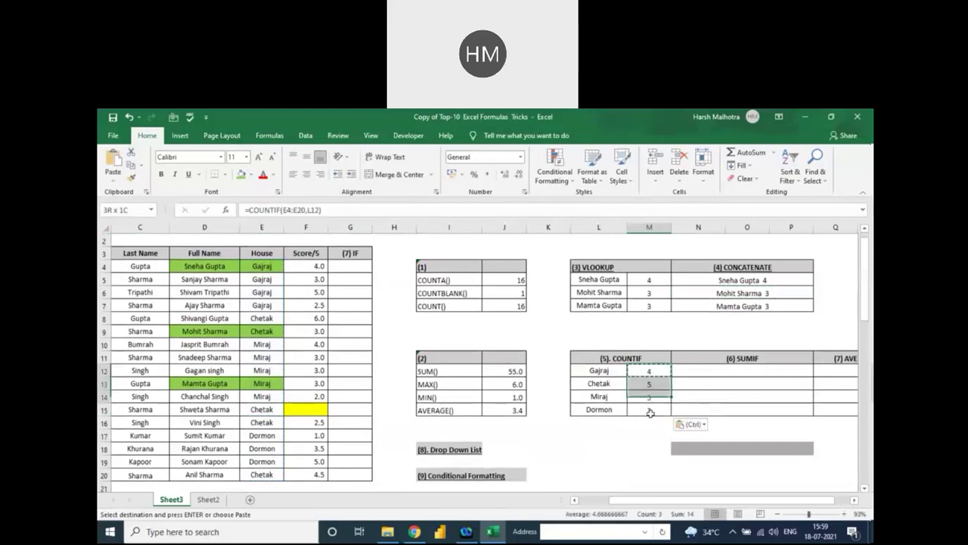
pyautogui.click(255, 265)
pyautogui.hotkey('ctrl', 'shift', 'Down')
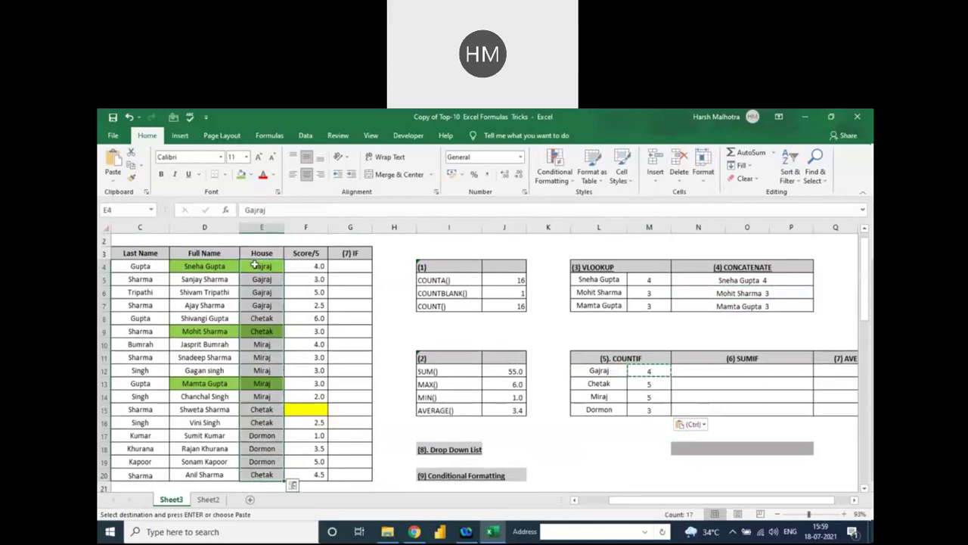
pyautogui.click(597, 370)
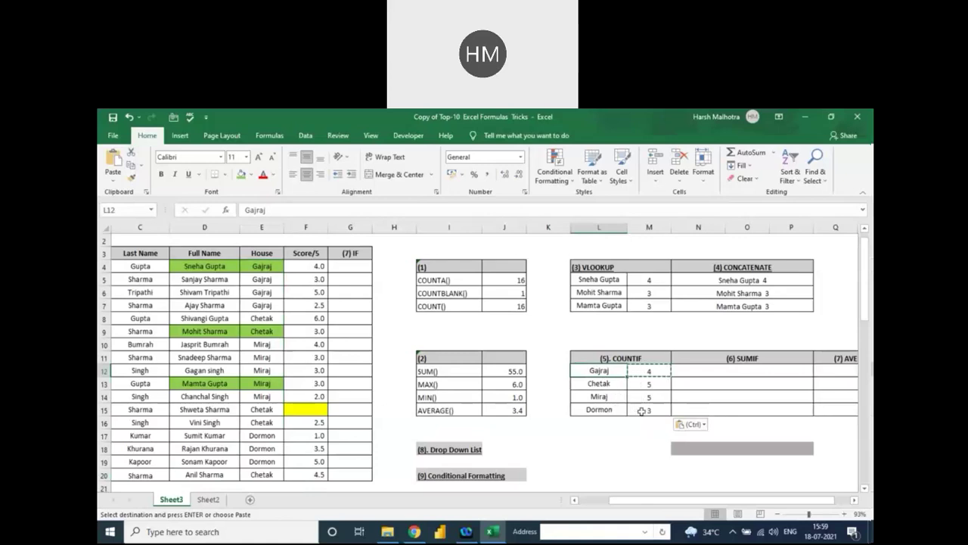
pyautogui.moveTo(648, 371); pyautogui.dragTo(648, 409)
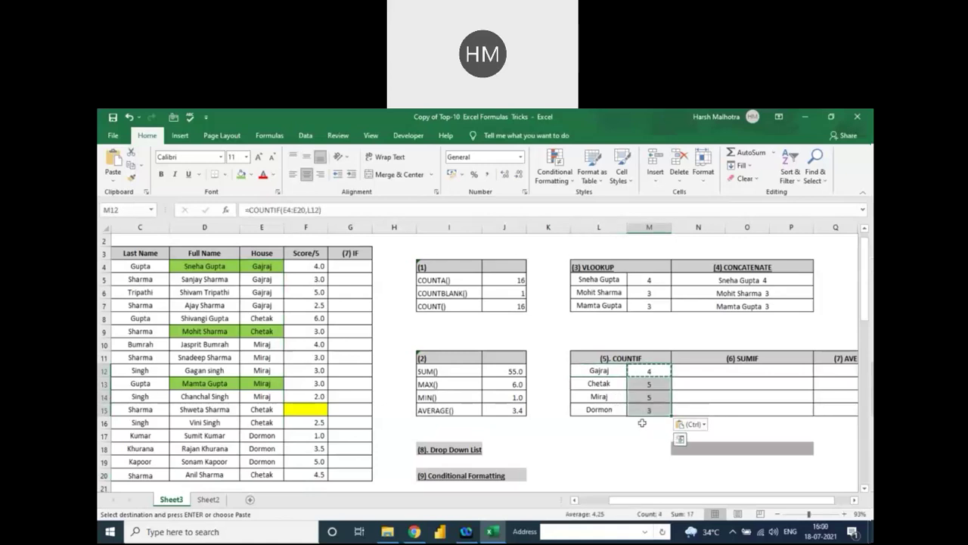
# - Begin a SUMIF formula in N12 with the house cells locked as the range $E$4:$E$20
pyautogui.click(709, 371)
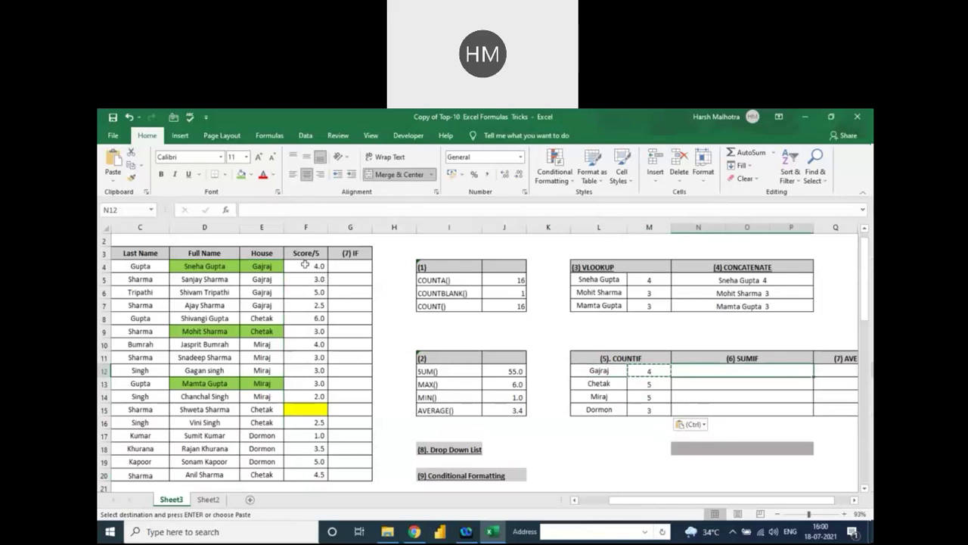
pyautogui.moveTo(310, 266); pyautogui.dragTo(310, 305)
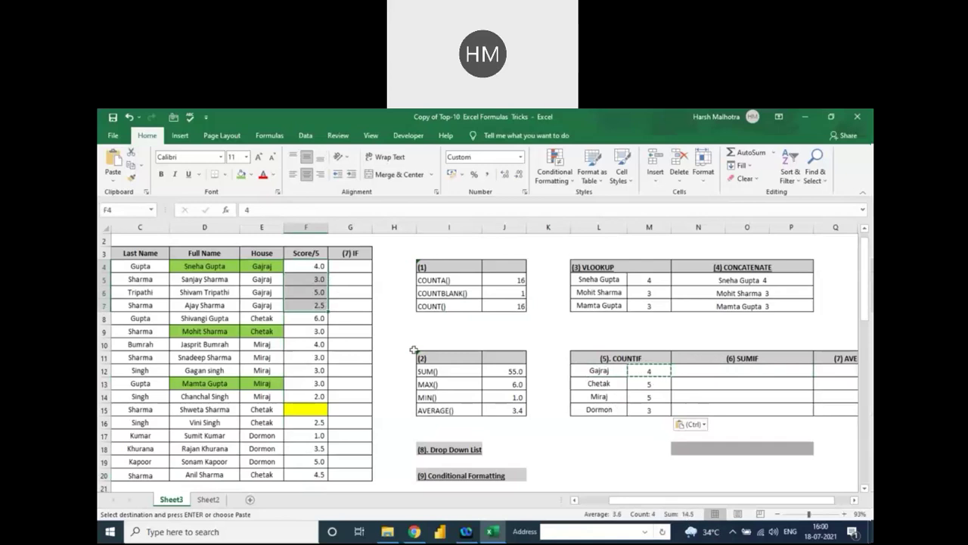
pyautogui.click(711, 369)
pyautogui.write('=sumif')
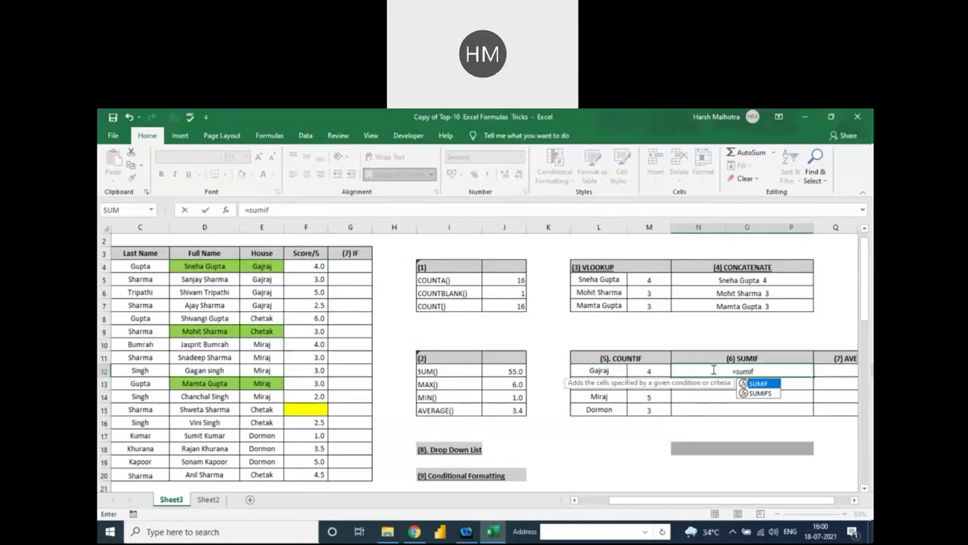
pyautogui.press('Tab')
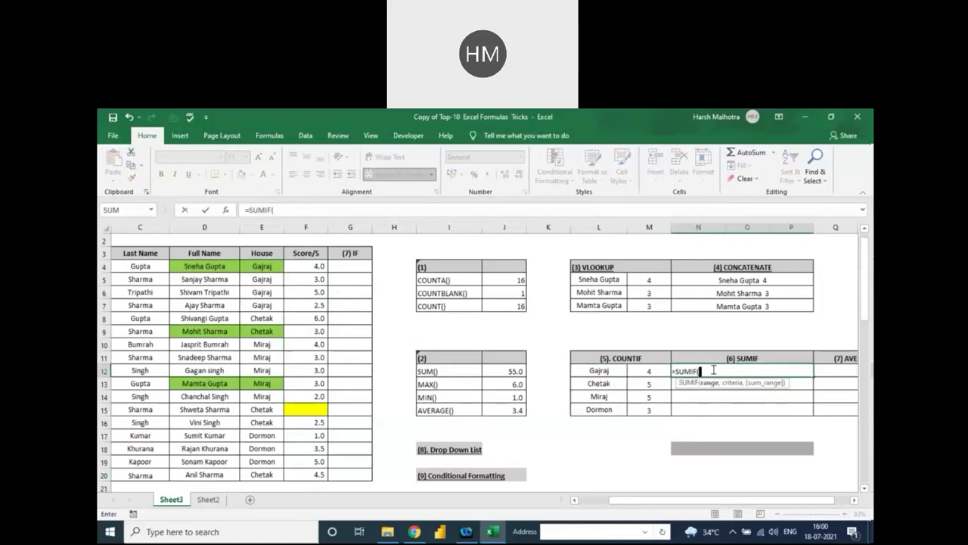
pyautogui.press('Left')
pyautogui.press('Left')
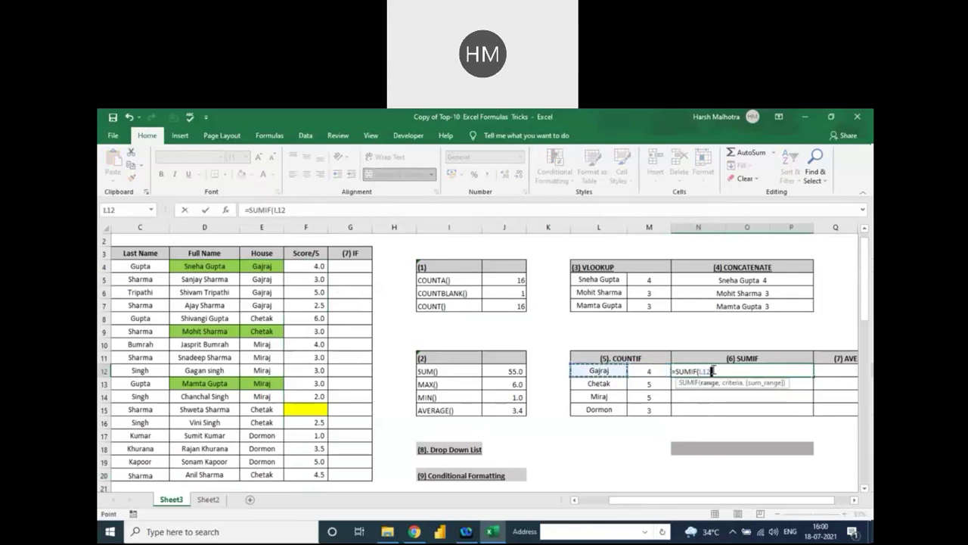
pyautogui.press('Left')
pyautogui.press('Left')
pyautogui.press('Left')
pyautogui.press('Left')
pyautogui.press('Left')
pyautogui.press('Left')
pyautogui.press('Left')
pyautogui.hotkey('ctrl', 'Up')
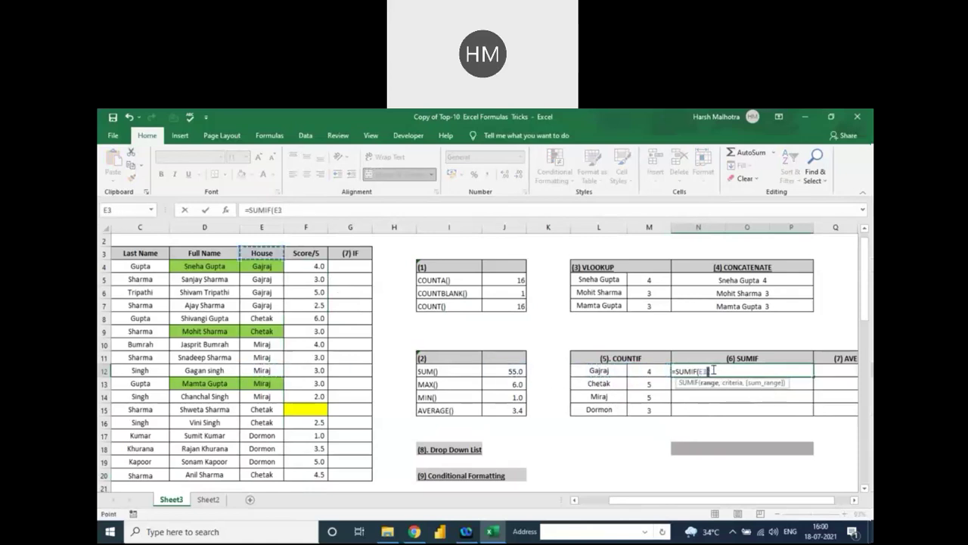
pyautogui.press('Down')
pyautogui.hotkey('ctrl', 'shift', 'Down')
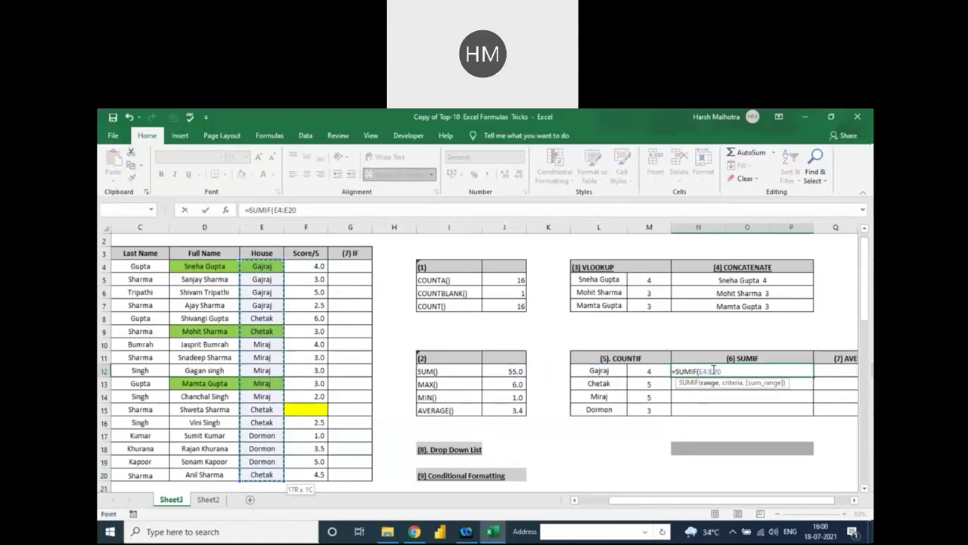
pyautogui.press('F4')
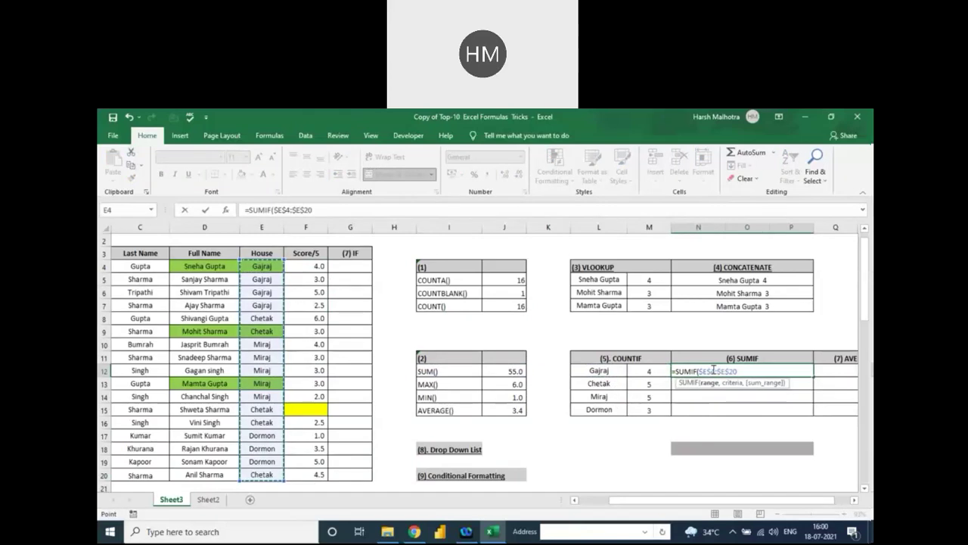
pyautogui.write(',')
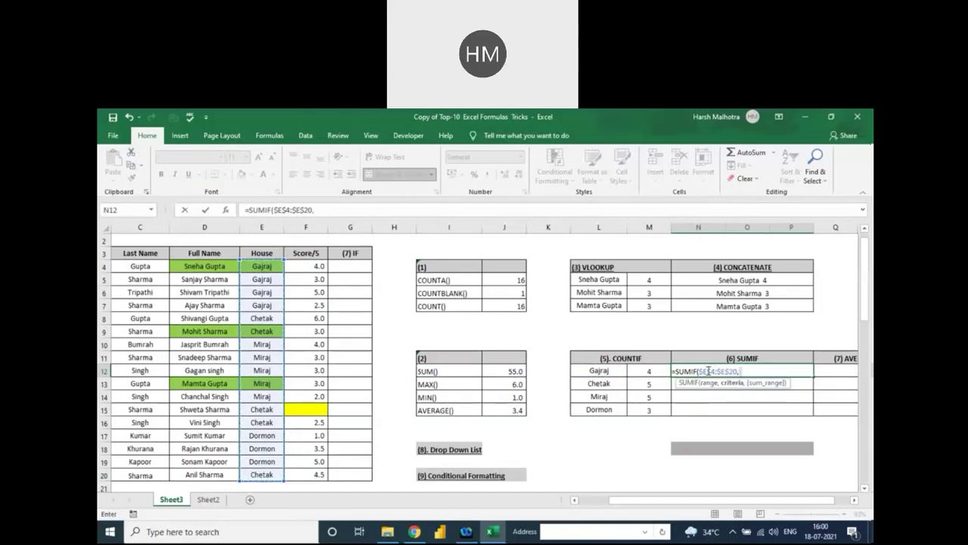
# - Complete the SUMIF in N12 with L12 as the criterion and the locked score cells $F$4:$F$20 as the sum range
pyautogui.click(612, 370)
pyautogui.write(',')
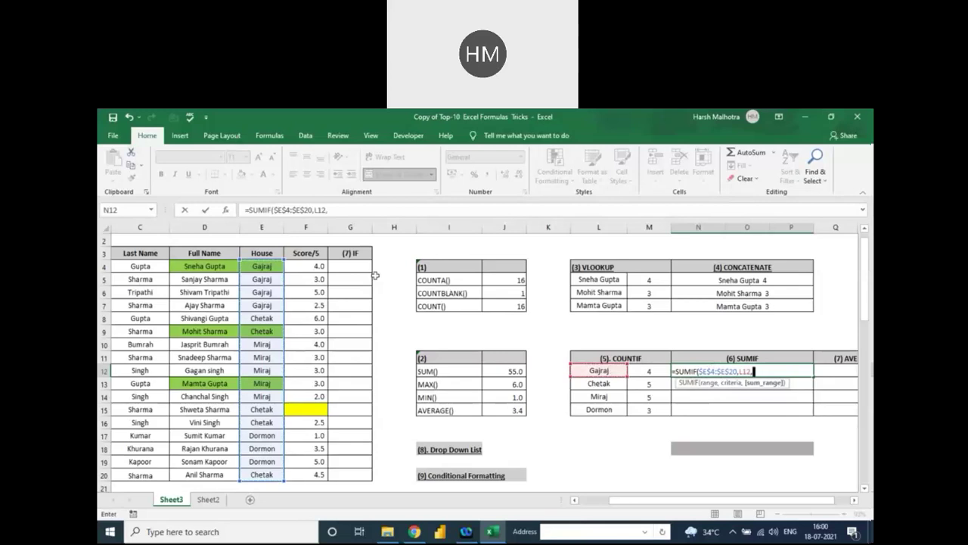
pyautogui.click(314, 266)
pyautogui.hotkey('shift', 'Down')
pyautogui.hotkey('shift', 'Down')
pyautogui.hotkey('shift', 'Down')
pyautogui.hotkey('shift', 'Down')
pyautogui.hotkey('shift', 'Down')
pyautogui.hotkey('shift', 'Down')
pyautogui.hotkey('shift', 'Down')
pyautogui.hotkey('shift', 'Down')
pyautogui.hotkey('shift', 'Down')
pyautogui.hotkey('shift', 'Down')
pyautogui.hotkey('shift', 'Down')
pyautogui.hotkey('shift', 'Down')
pyautogui.hotkey('shift', 'Down')
pyautogui.hotkey('shift', 'Down')
pyautogui.hotkey('shift', 'Down')
pyautogui.hotkey('shift', 'Down')
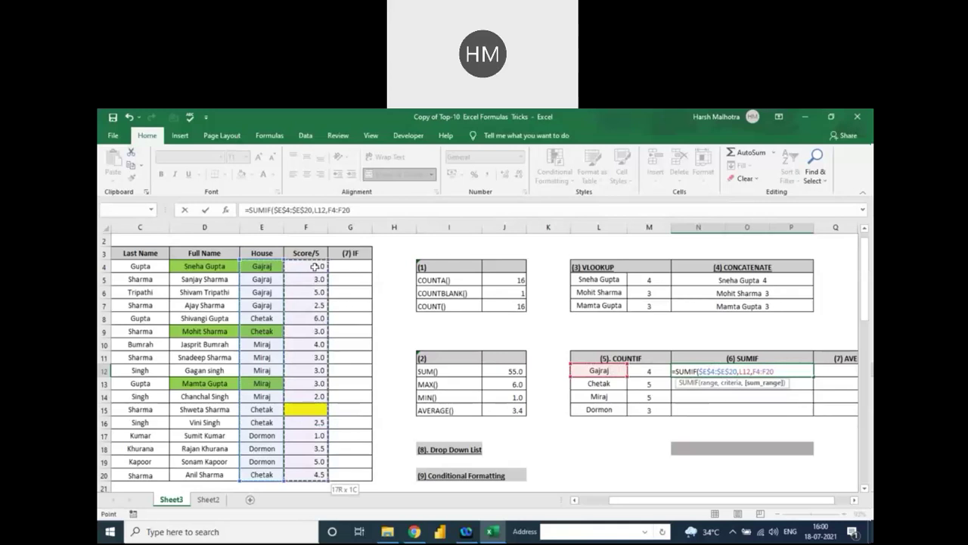
pyautogui.press('F4')
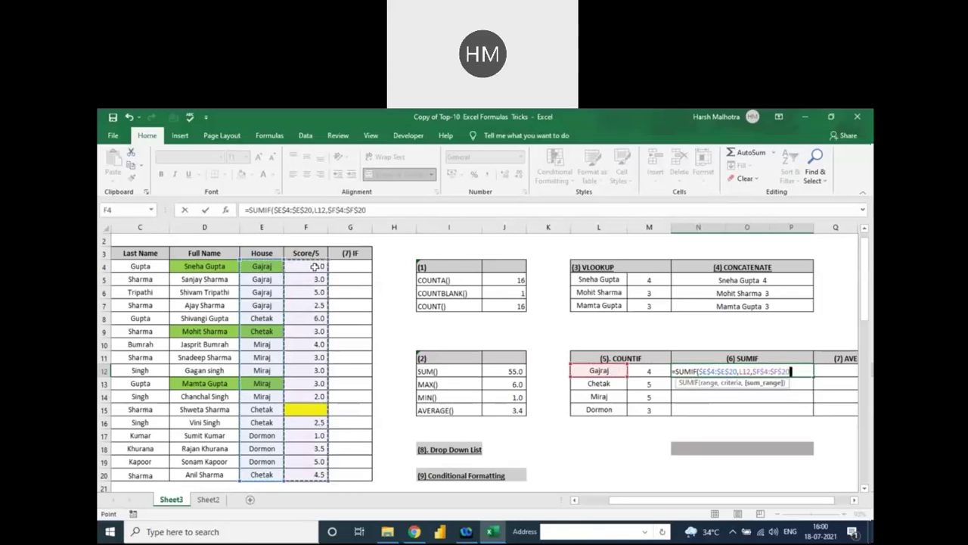
pyautogui.write(')')
pyautogui.press('Return')
pyautogui.press('Up')
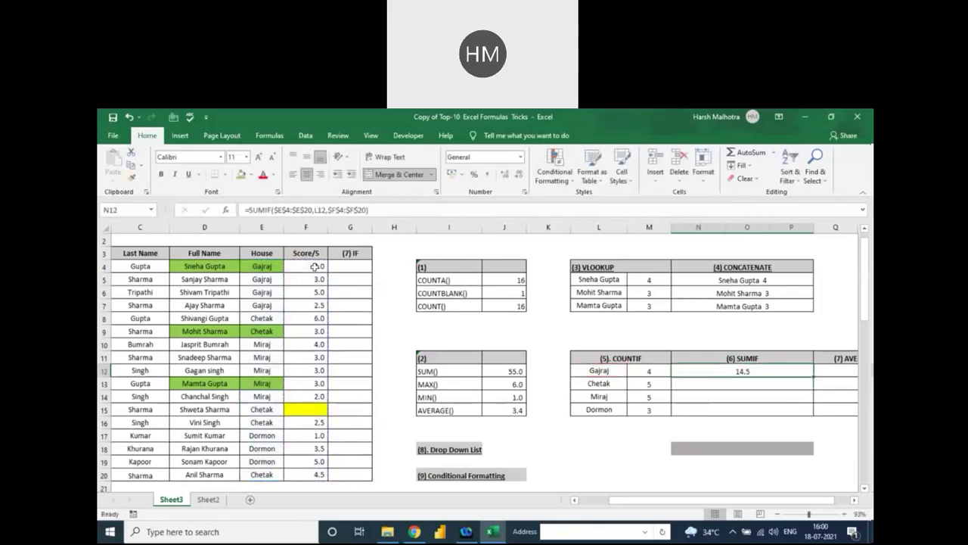
# - Try to paste the copied SUMIF formula over rows 12 to 15 of the SUMIF column at once, and undo the paste
pyautogui.hotkey('ctrl', 'c')
pyautogui.hotkey('shift', 'Down')
pyautogui.hotkey('shift', 'Down')
pyautogui.hotkey('shift', 'Down')
pyautogui.hotkey('ctrl', 'v')
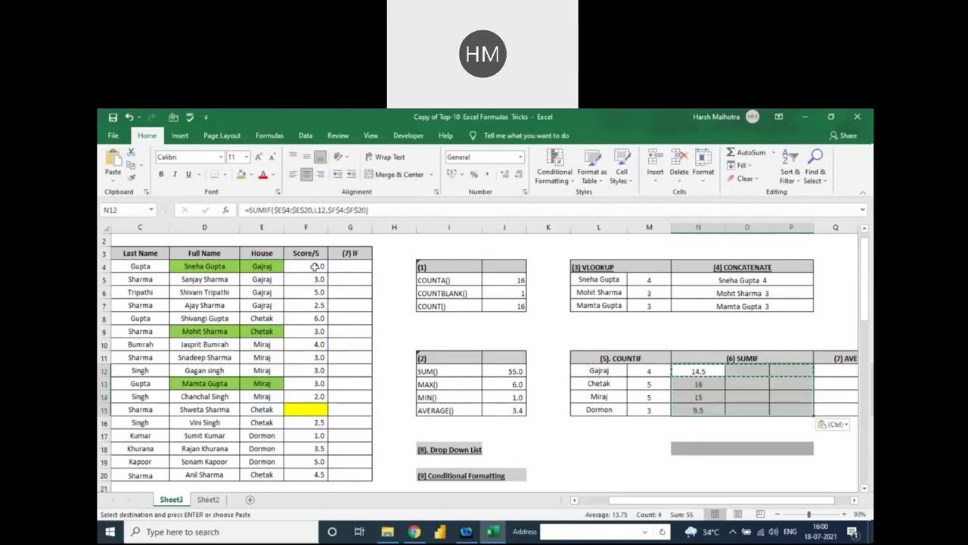
pyautogui.hotkey('ctrl', 'z')
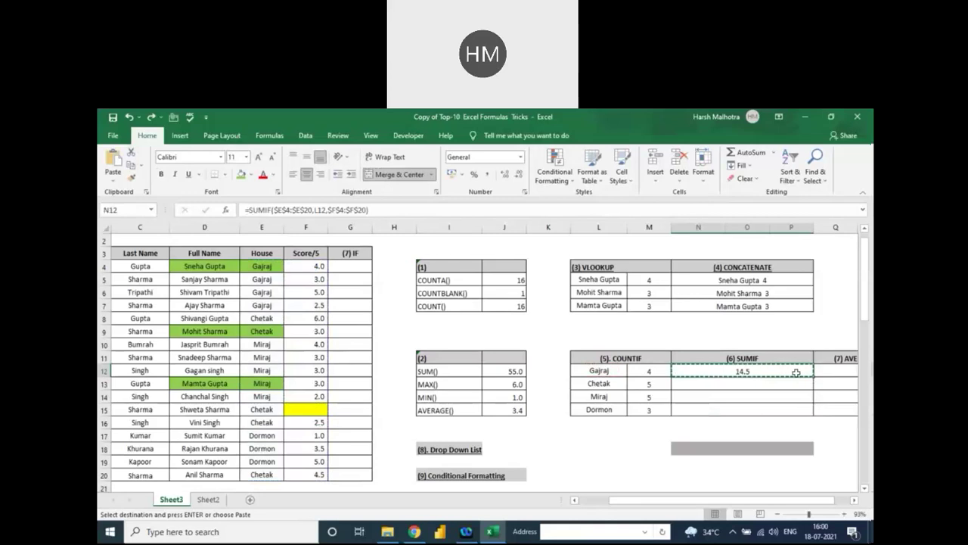
# - Fill the SUMIF formula from N12 down to N15 for the Chetak, Miraj and Dormon houses, and check the totals
pyautogui.moveTo(814, 378); pyautogui.dragTo(810, 413)
pyautogui.click(770, 429)
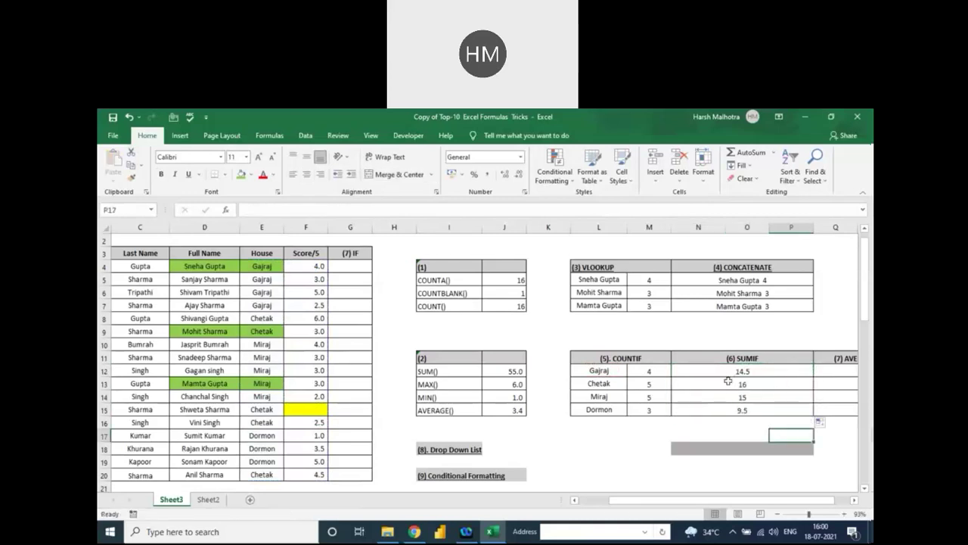
pyautogui.moveTo(727, 373); pyautogui.dragTo(726, 409)
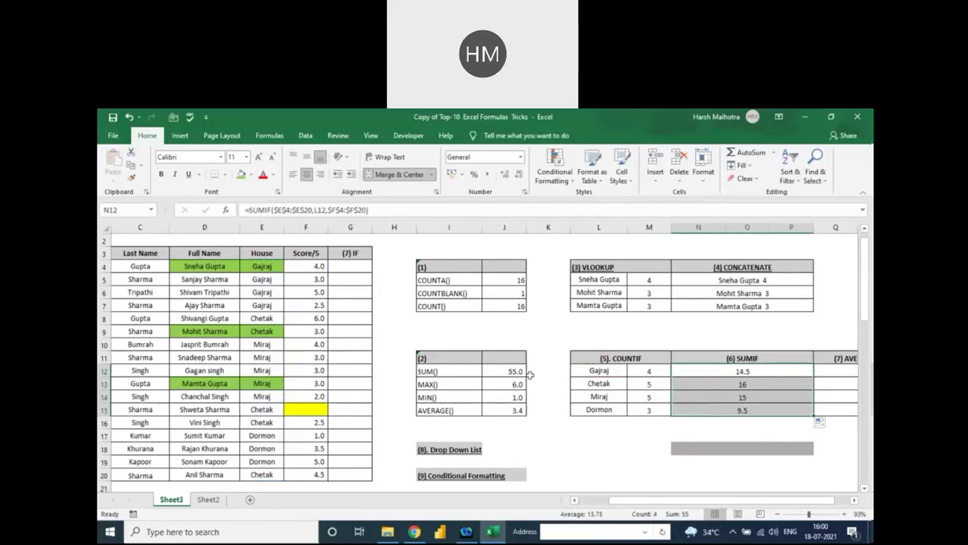
pyautogui.click(707, 374)
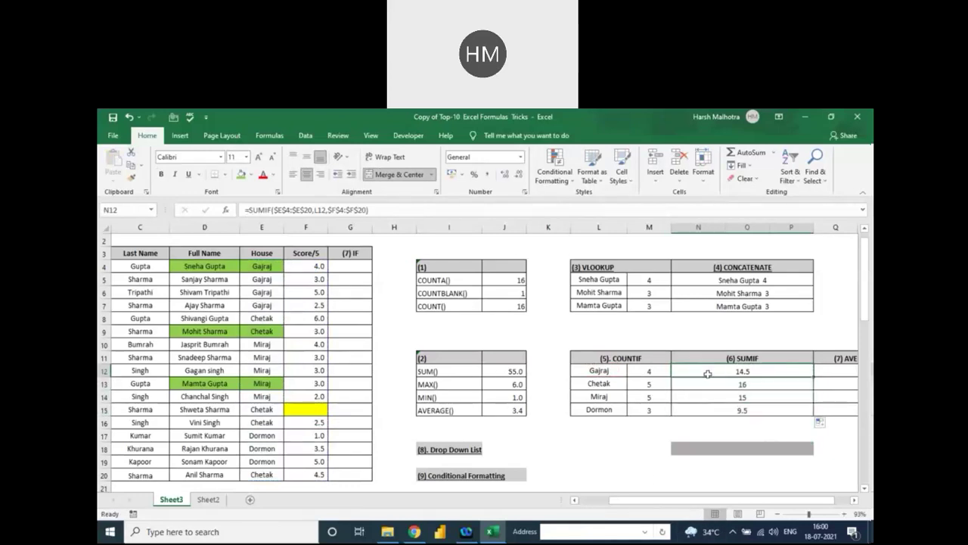
# - Check the average of the Gajraj scores in F4:F7, and begin an AVERAGEIF formula in Q12 with the house range E4:$E$20
pyautogui.hscroll(2, 707, 374)
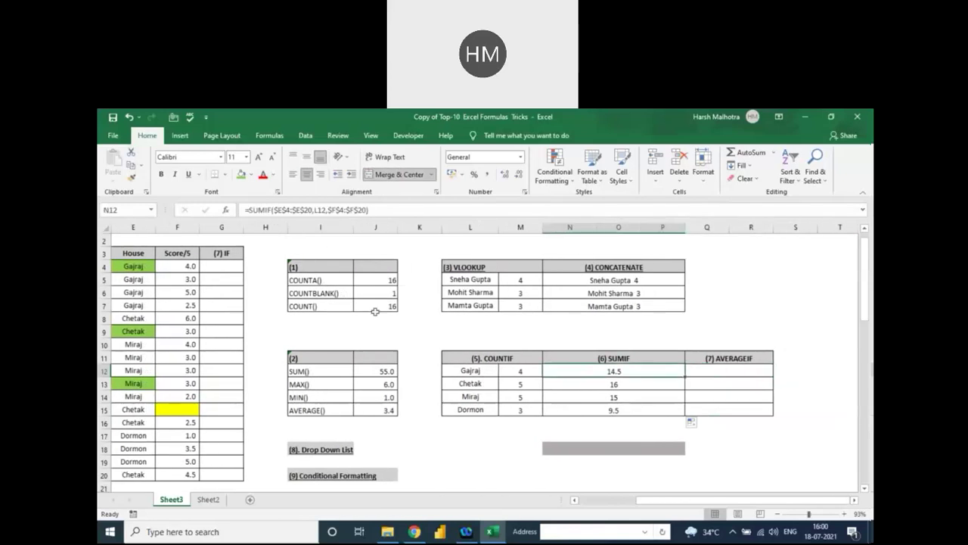
pyautogui.moveTo(186, 266); pyautogui.dragTo(185, 303)
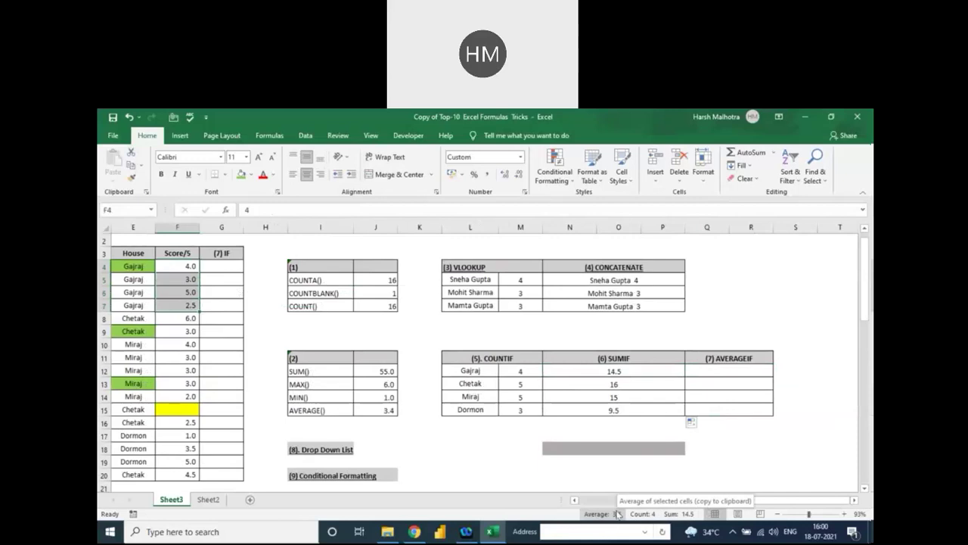
pyautogui.click(698, 373)
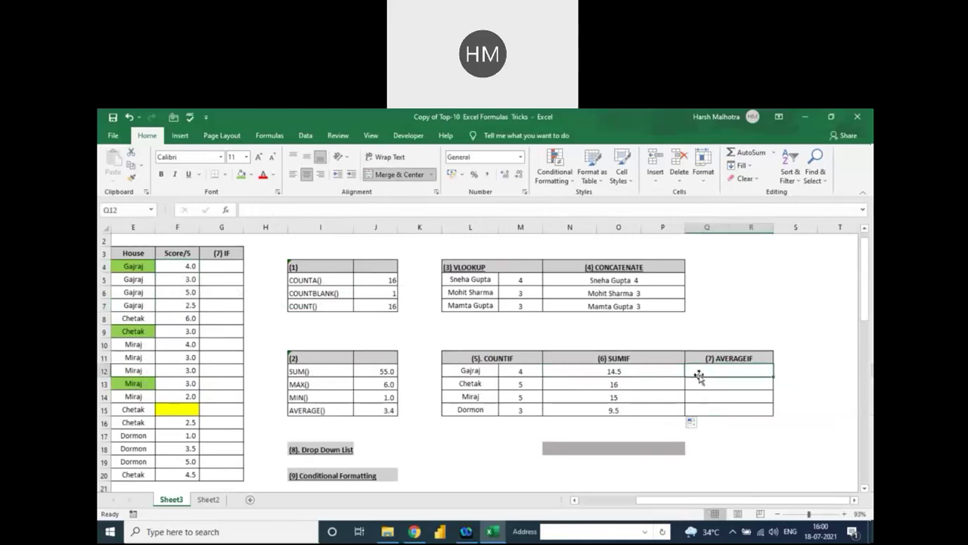
pyautogui.write('=ave')
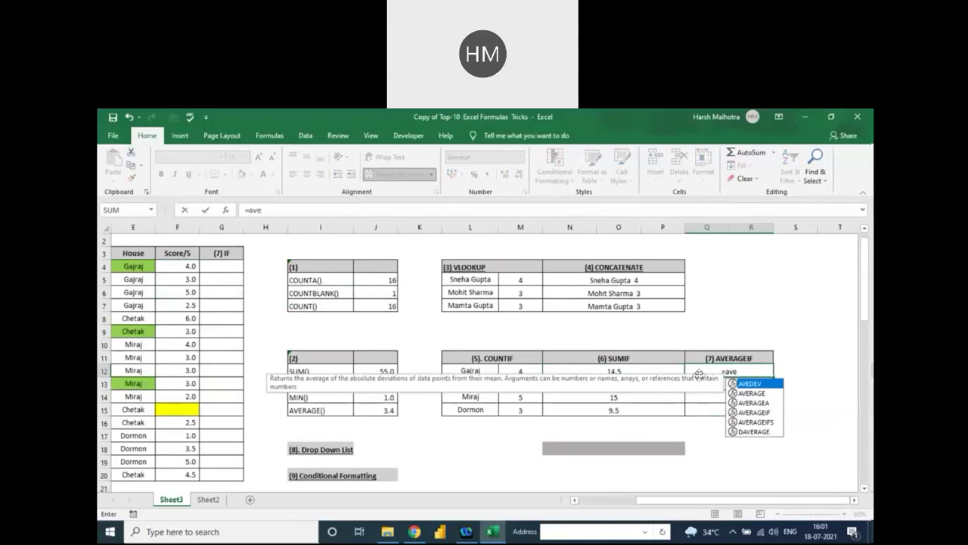
pyautogui.write('rageif')
pyautogui.press('Tab')
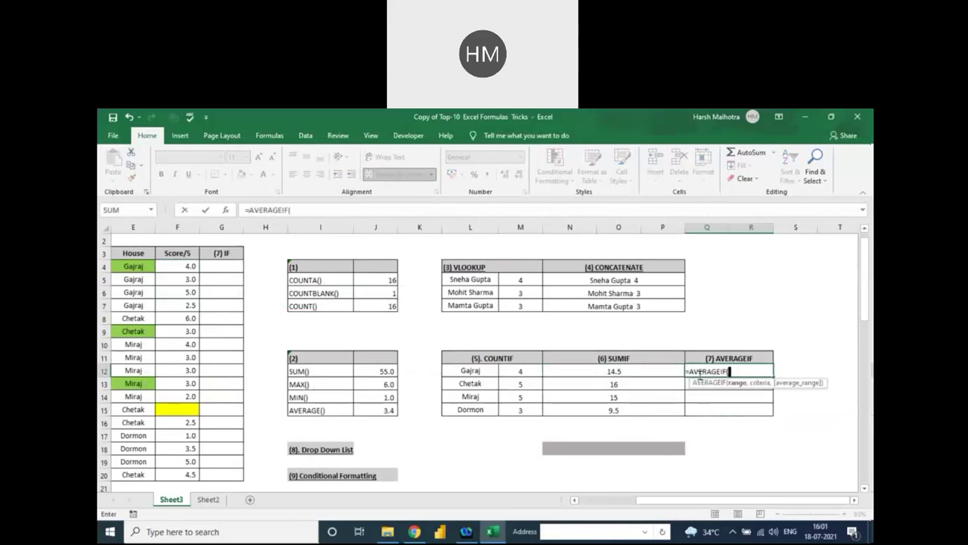
pyautogui.press('Left')
pyautogui.press('Left')
pyautogui.press('Left')
pyautogui.press('Left')
pyautogui.press('Left')
pyautogui.press('Left')
pyautogui.press('Left')
pyautogui.press('Left')
pyautogui.press('Left')
pyautogui.press('Left')
pyautogui.press('Left')
pyautogui.press('Left')
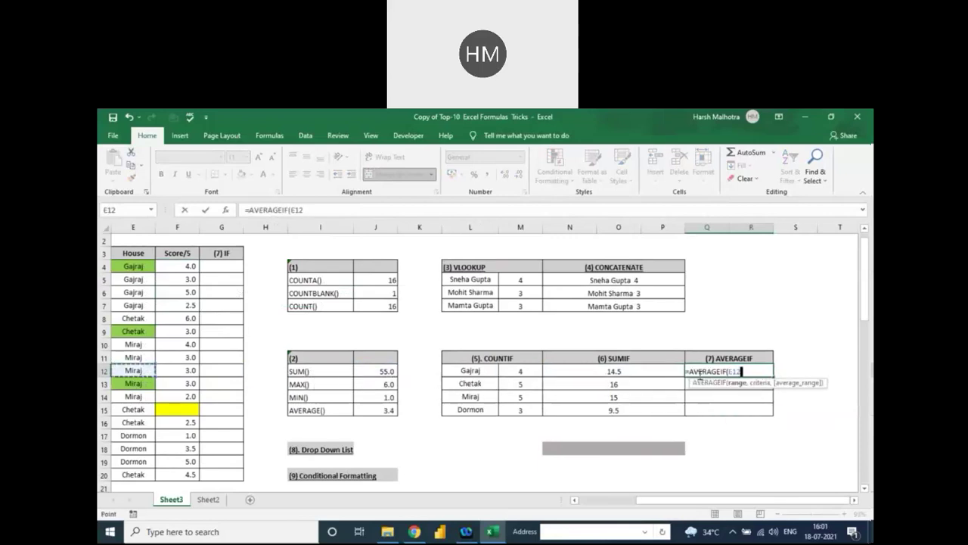
pyautogui.press('Up')
pyautogui.hotkey('ctrl', 'Up')
pyautogui.press('Down')
pyautogui.hotkey('ctrl', 'shift', 'Down')
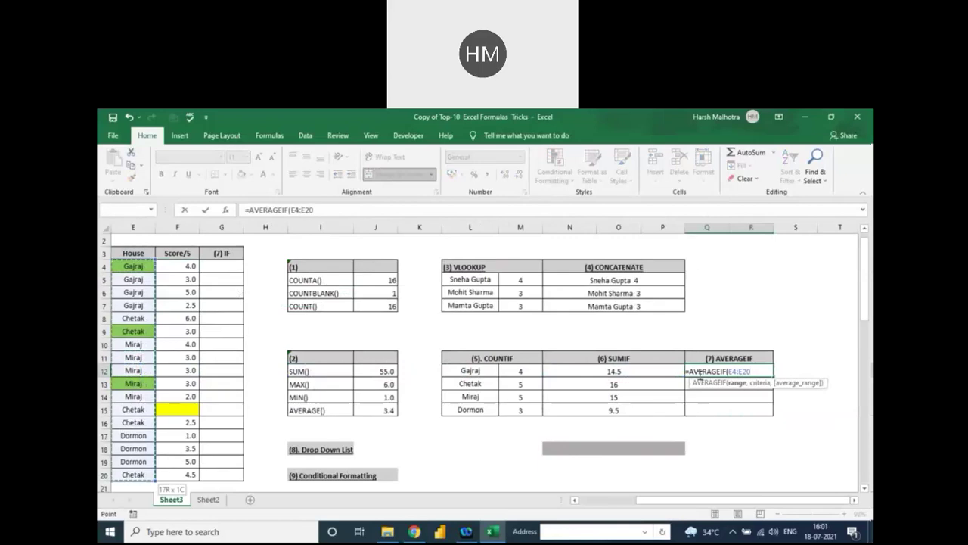
pyautogui.write(',')
pyautogui.press('BackSpace')
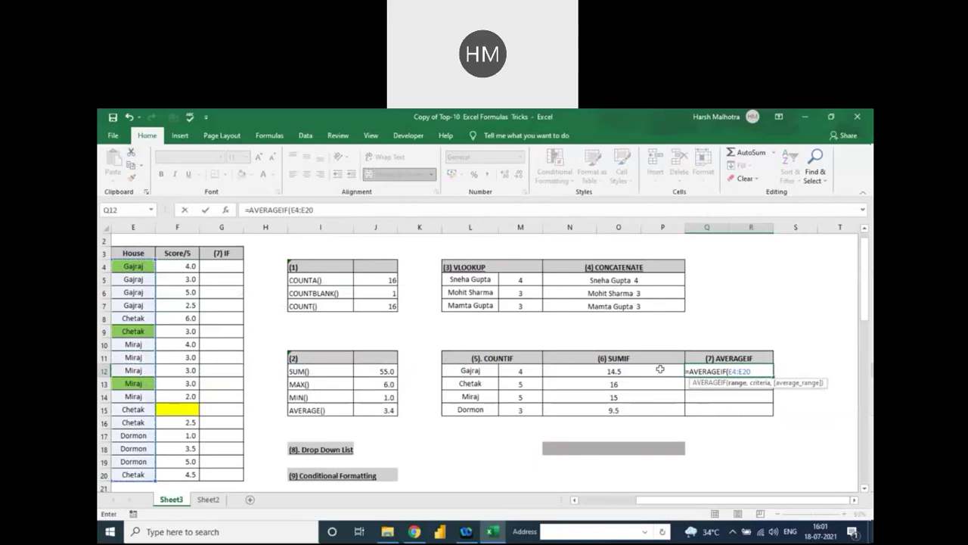
pyautogui.press('F4')
pyautogui.write(',')
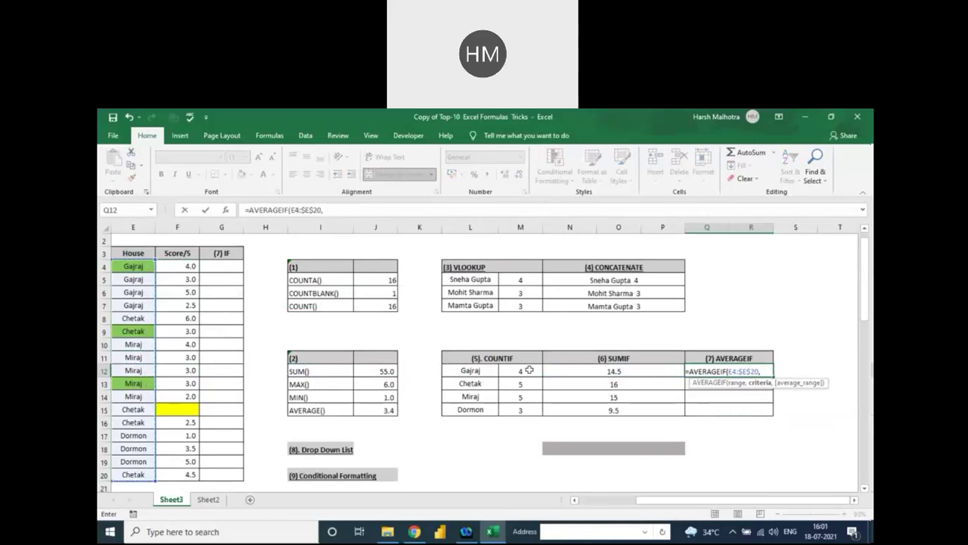
# - Complete the AVERAGEIF in Q12 with criterion L12 and average range F4:F20, and fill it down to Q15
pyautogui.click(484, 369)
pyautogui.write(',')
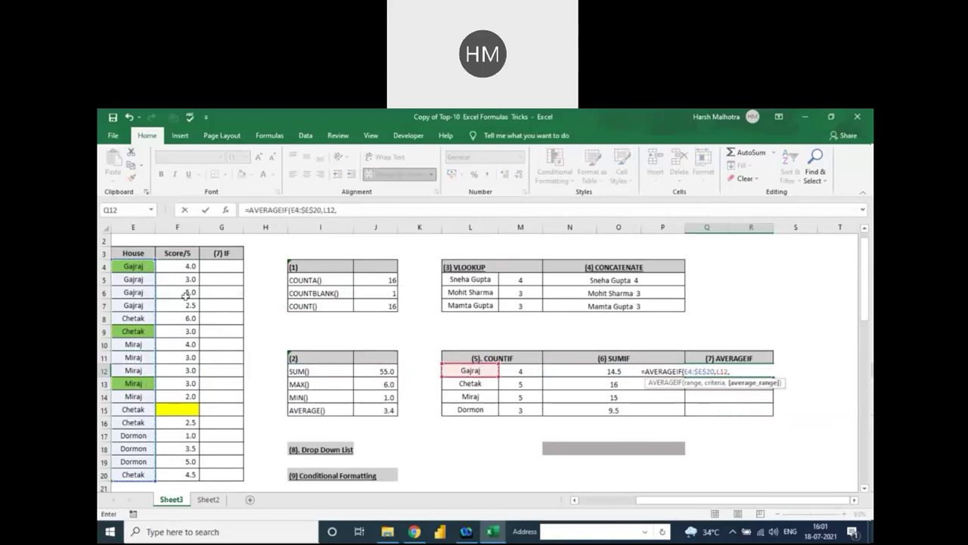
pyautogui.click(183, 267)
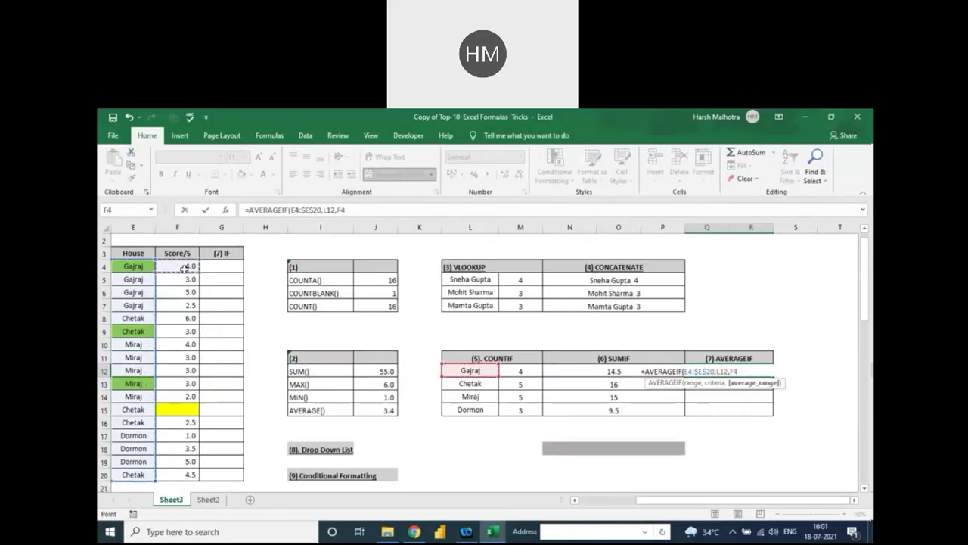
pyautogui.hotkey('ctrl', 'shift', 'Down')
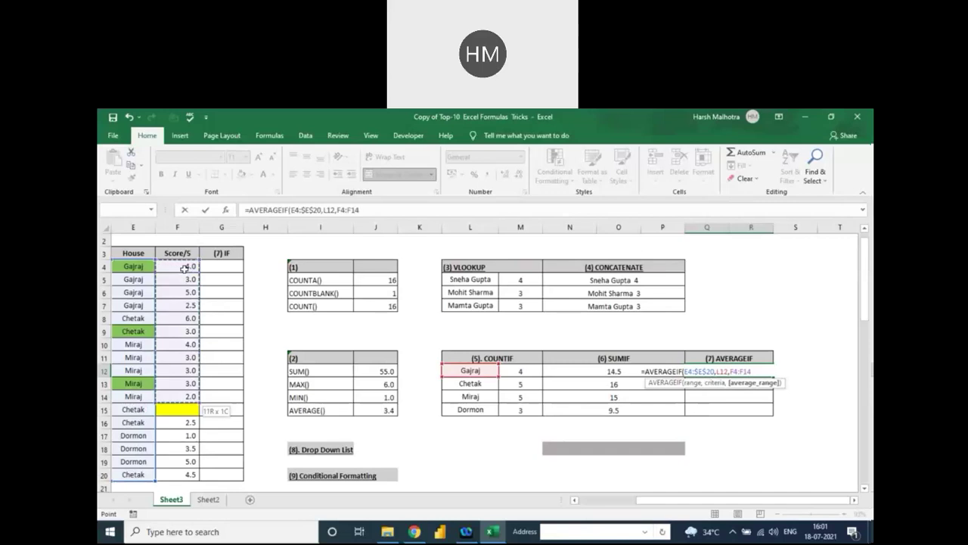
pyautogui.hotkey('ctrl', 'shift', 'Down')
pyautogui.hotkey('ctrl', 'shift', 'Down')
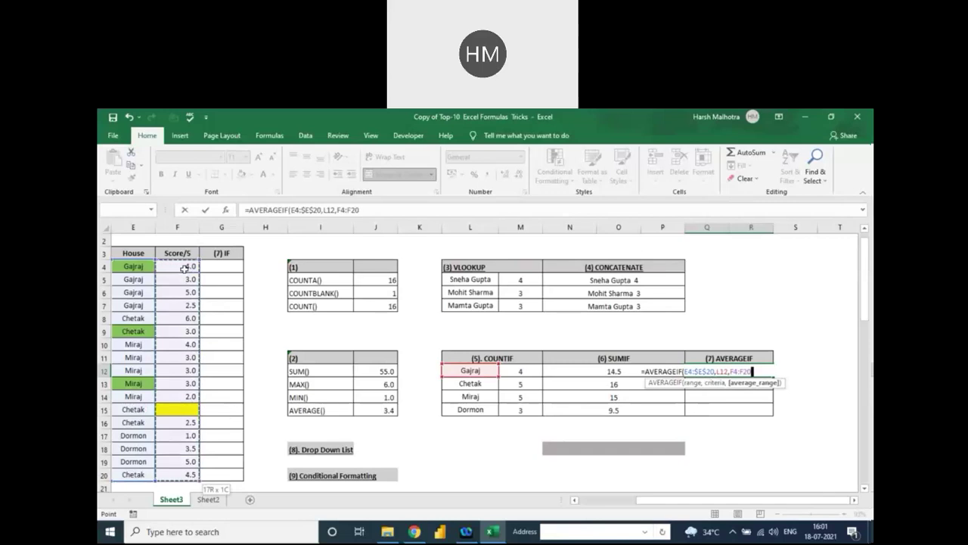
pyautogui.press('Return')
pyautogui.press('Up')
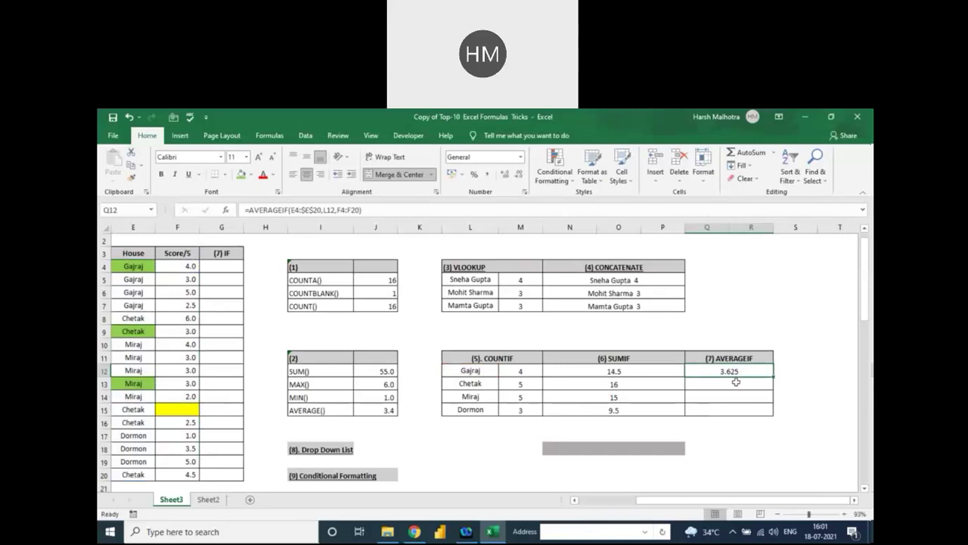
pyautogui.moveTo(772, 380); pyautogui.dragTo(775, 422)
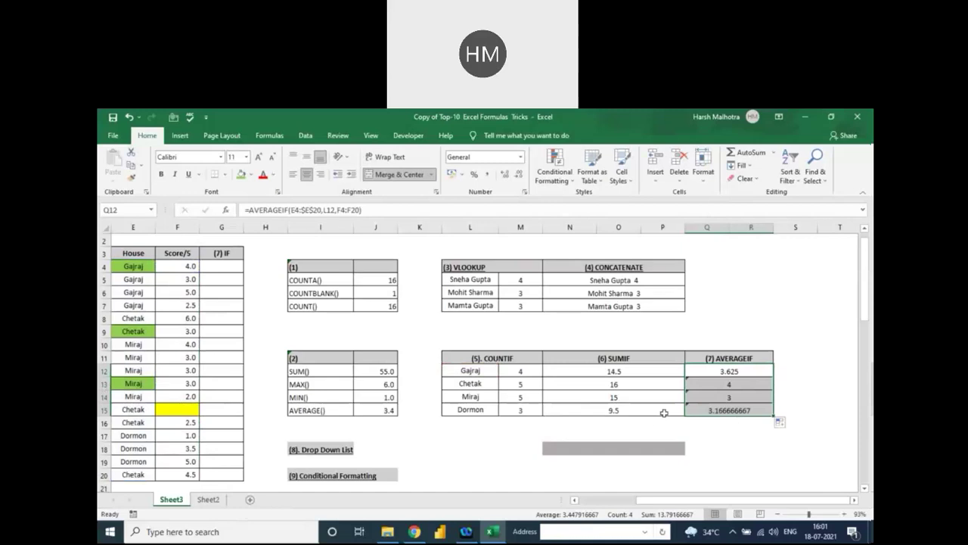
# - Try a score of 5 in F18 for the Dormon house, and replace it with 4
pyautogui.click(185, 446)
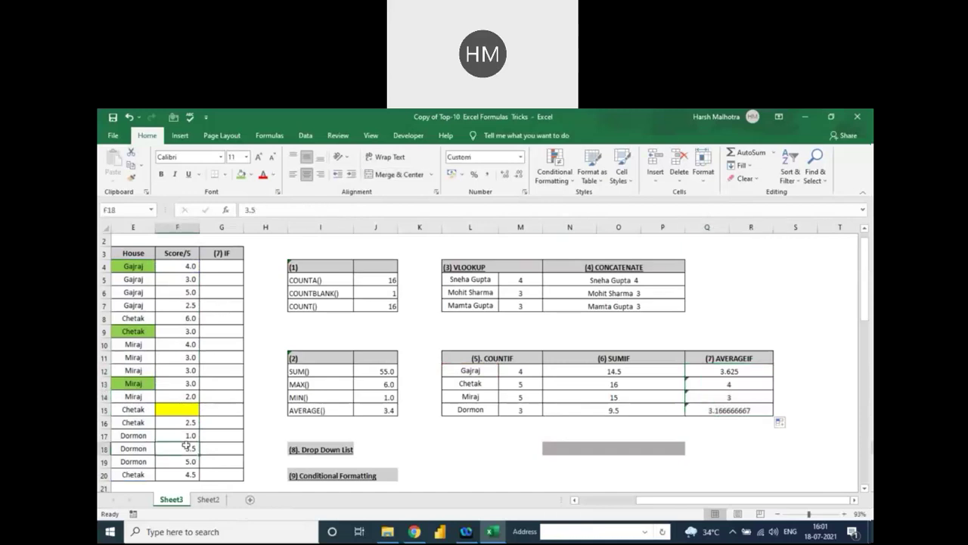
pyautogui.write('3')
pyautogui.press('Return')
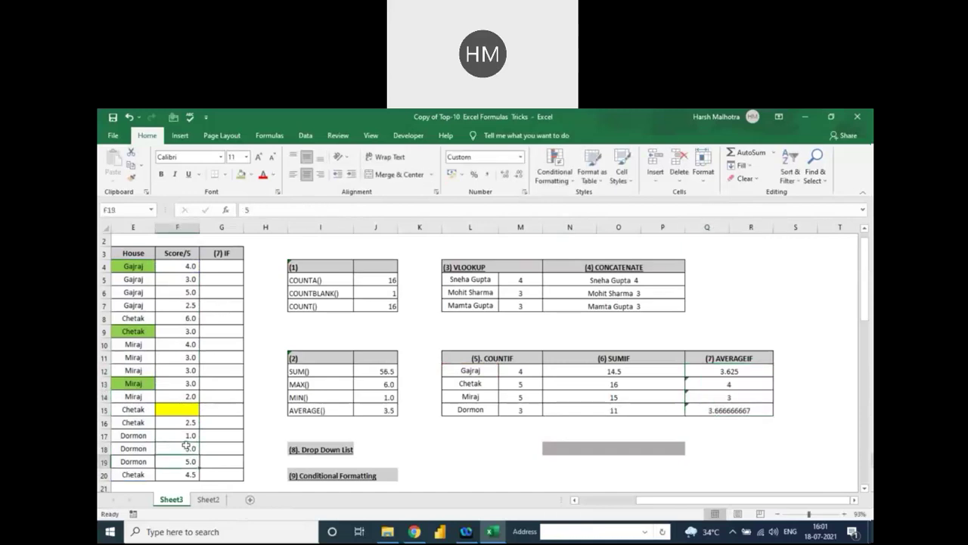
pyautogui.click(185, 445)
pyautogui.write('2')
pyautogui.press('Return')
# - Set the Dormon score in F17 to 3
pyautogui.click(185, 446)
pyautogui.press('Up')
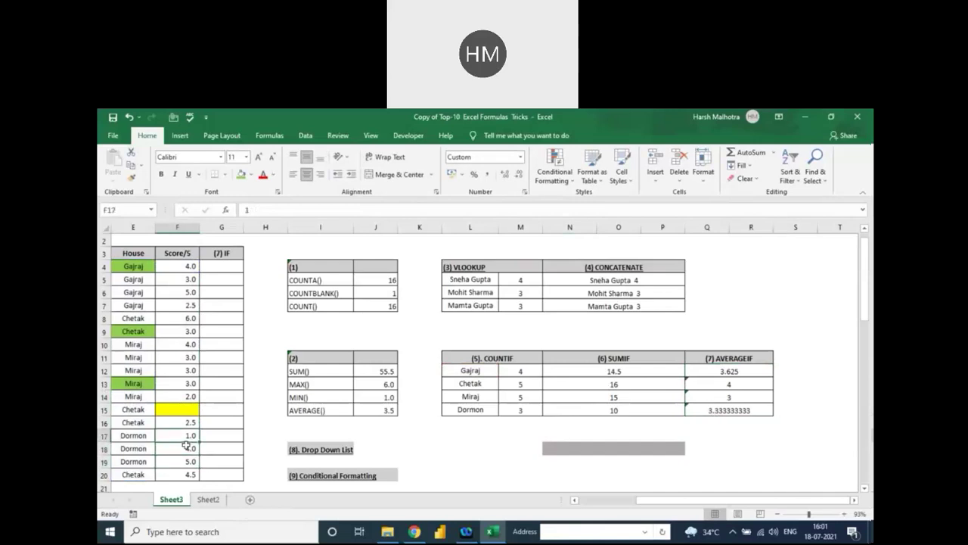
pyautogui.write('2')
pyautogui.press('Return')
pyautogui.press('Up')
pyautogui.write('3')
pyautogui.press('Return')
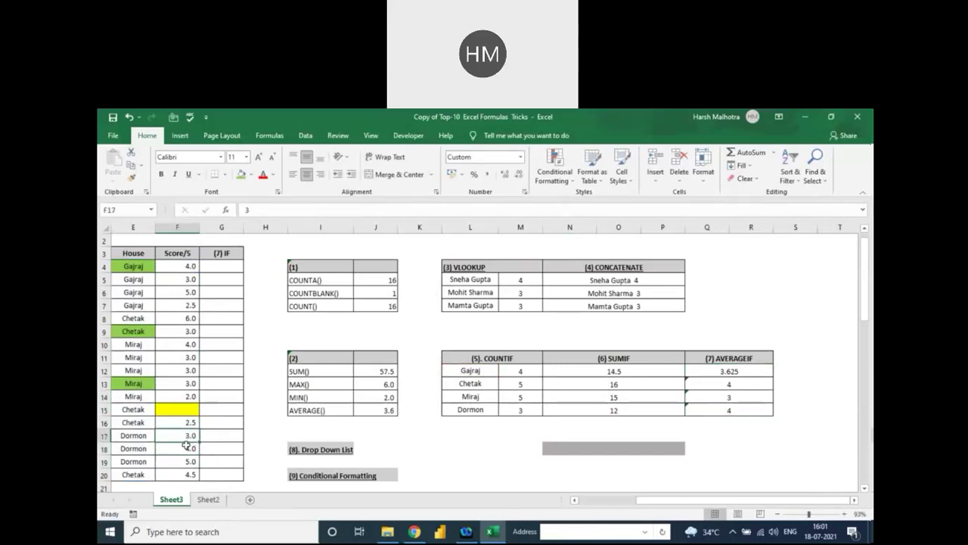
pyautogui.click(584, 423)
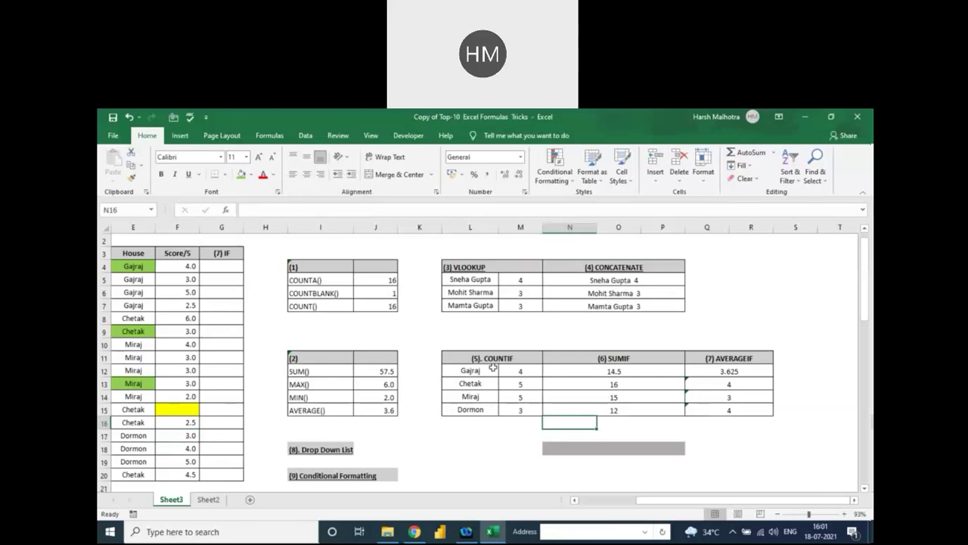
pyautogui.scroll(-5, 470, 382)
pyautogui.scroll(5, 470, 382)
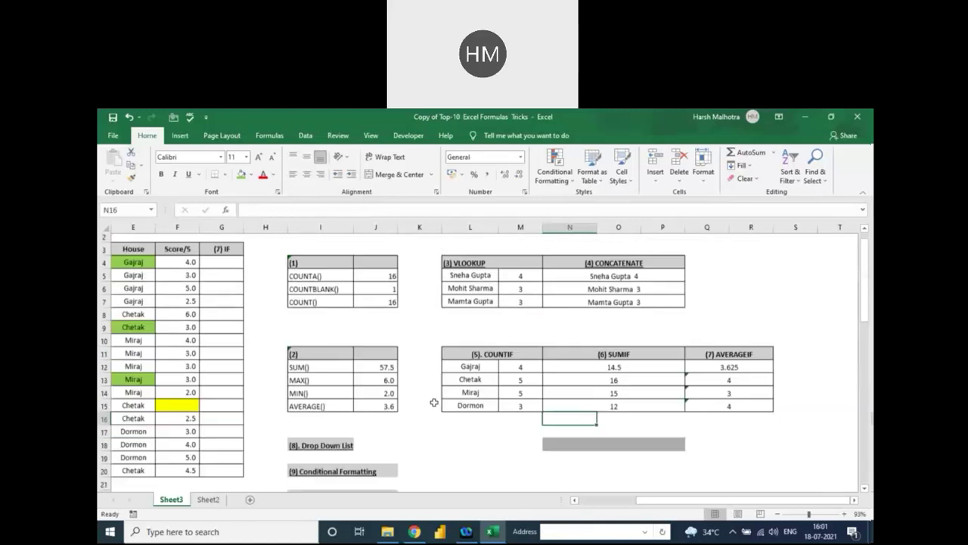
# - Enter an IF formula in G4 that returns "Re-Test" when F4 equals 0 and "Cleared" otherwise
pyautogui.click(228, 266)
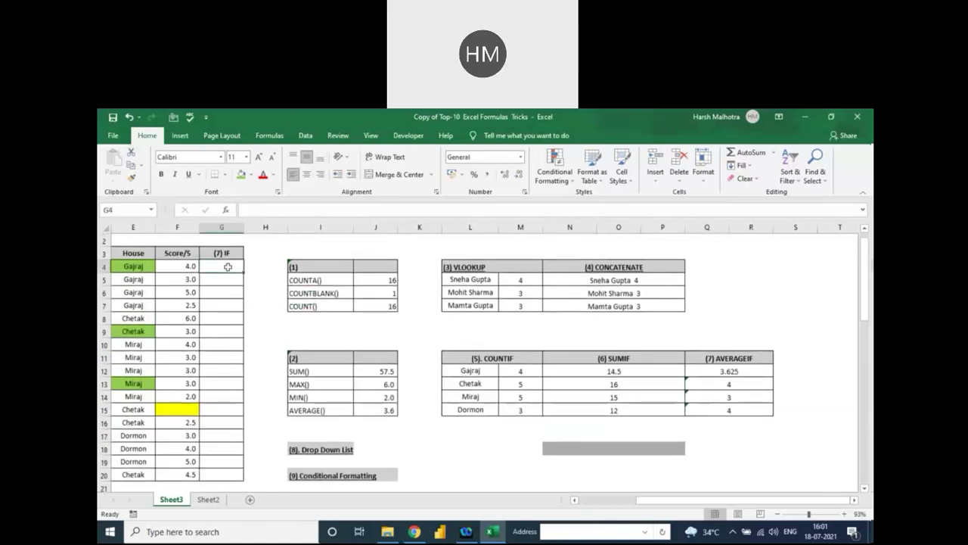
pyautogui.hscroll(-3, 227, 266)
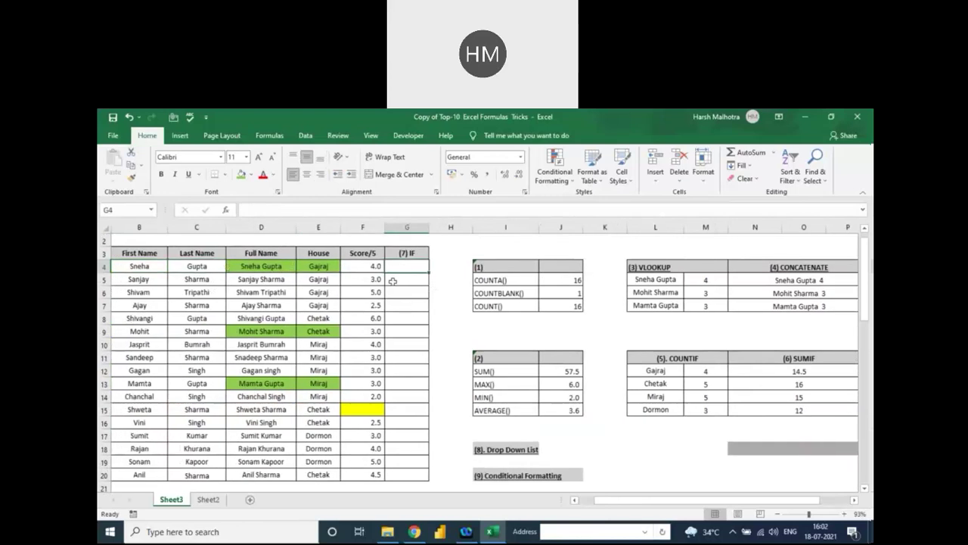
pyautogui.write('=IF(')
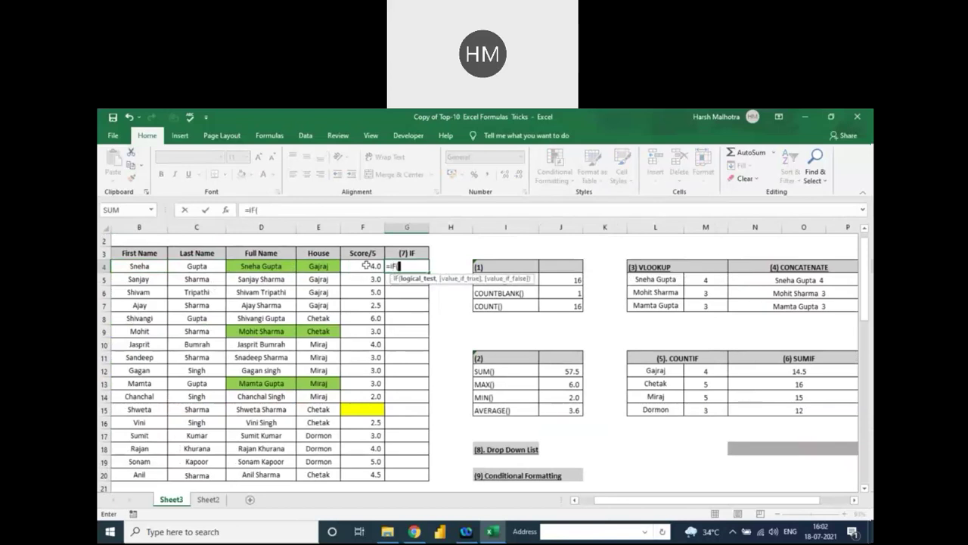
pyautogui.click(365, 265)
pyautogui.write('=')
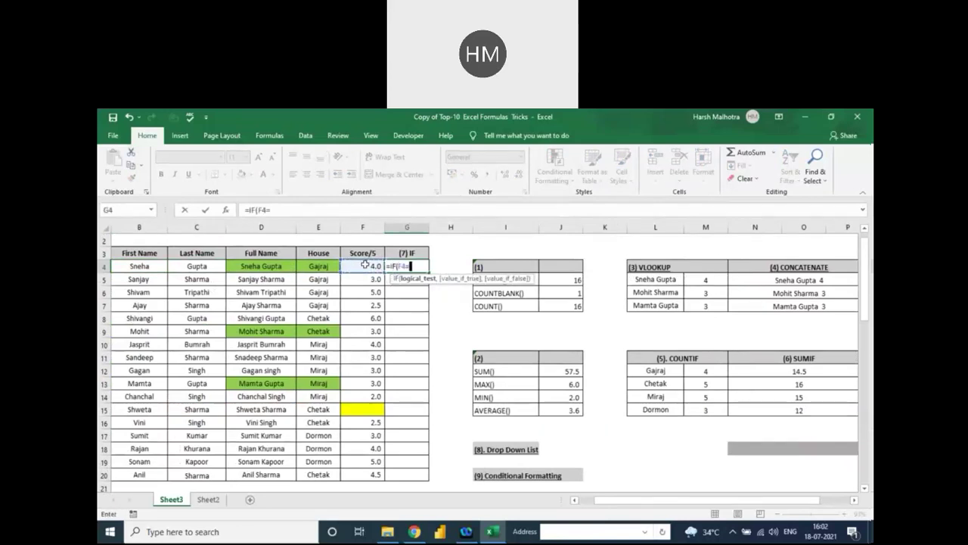
pyautogui.write('0,"')
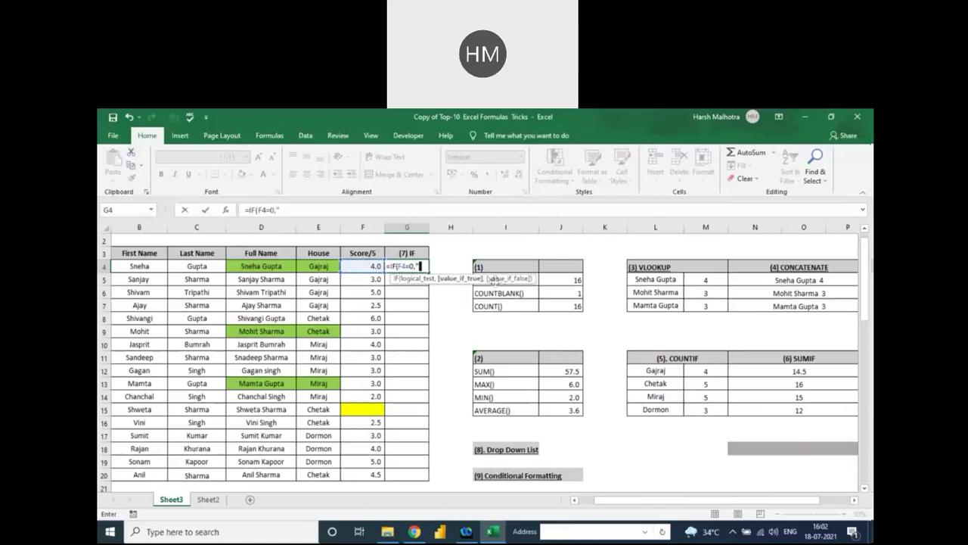
pyautogui.write('Re-Test",')
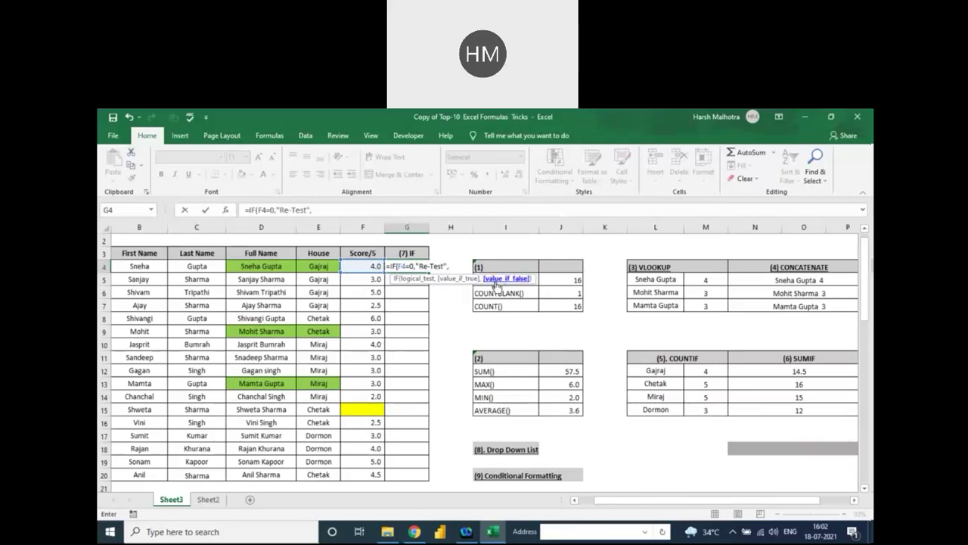
pyautogui.write('"Cleared')
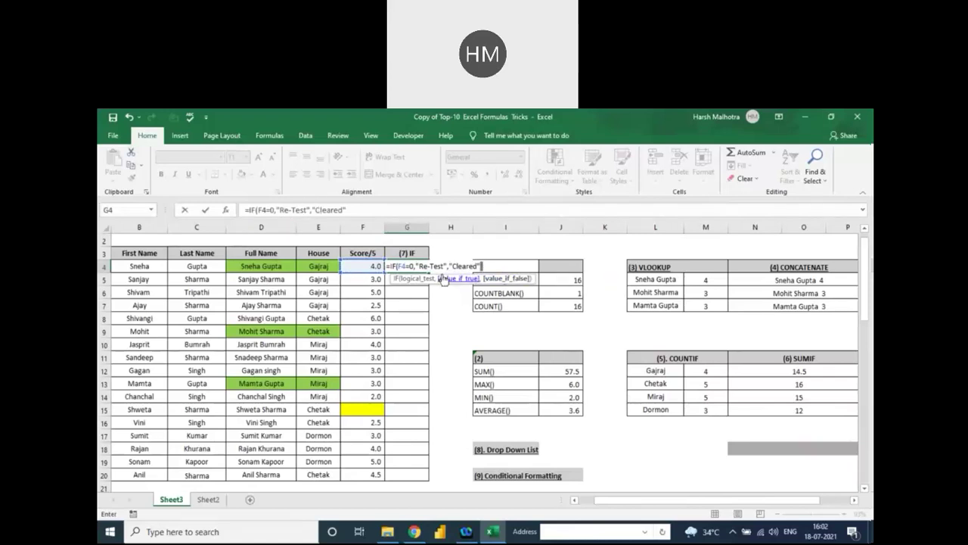
pyautogui.hotkey('ctrl', 'Return')
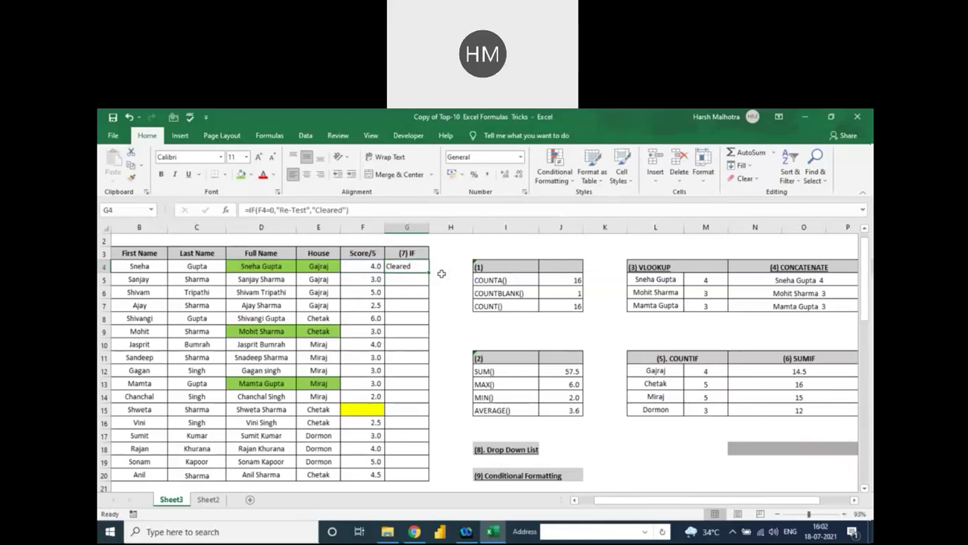
# - Copy the IF formula from G4 down the whole IF column to G20
pyautogui.hotkey('ctrl', 'c')
pyautogui.press('Down')
pyautogui.press('Down')
pyautogui.press('Left')
pyautogui.hotkey('ctrl', 'Down')
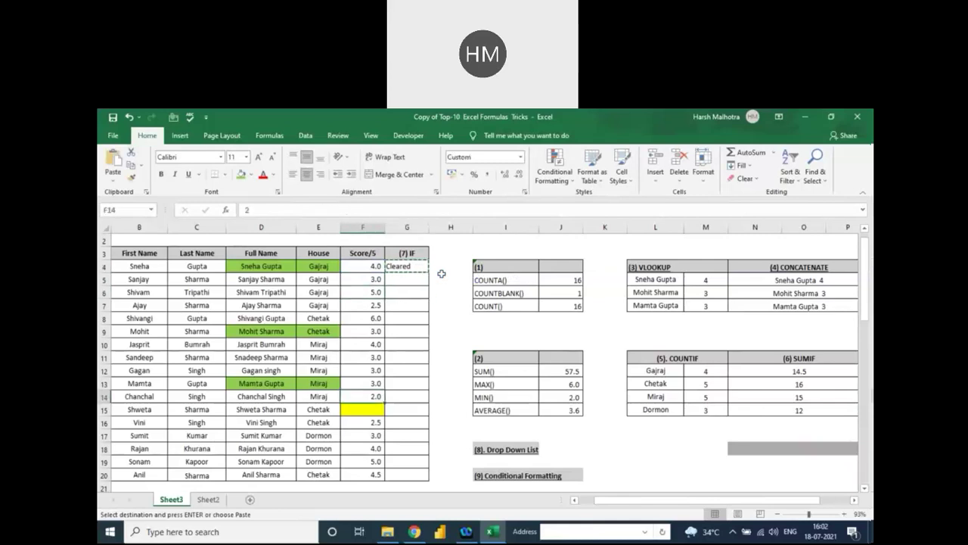
pyautogui.press('Down')
pyautogui.press('Down')
pyautogui.press('Down')
pyautogui.press('Down')
pyautogui.press('Down')
pyautogui.press('Down')
pyautogui.press('Right')
pyautogui.hotkey('ctrl', 'shift', 'Up')
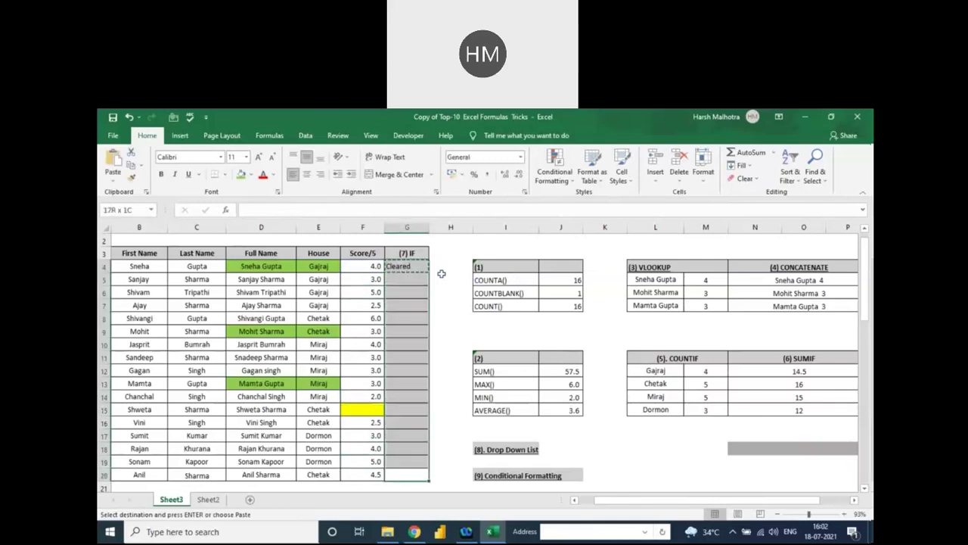
pyautogui.hotkey('ctrl', 'v')
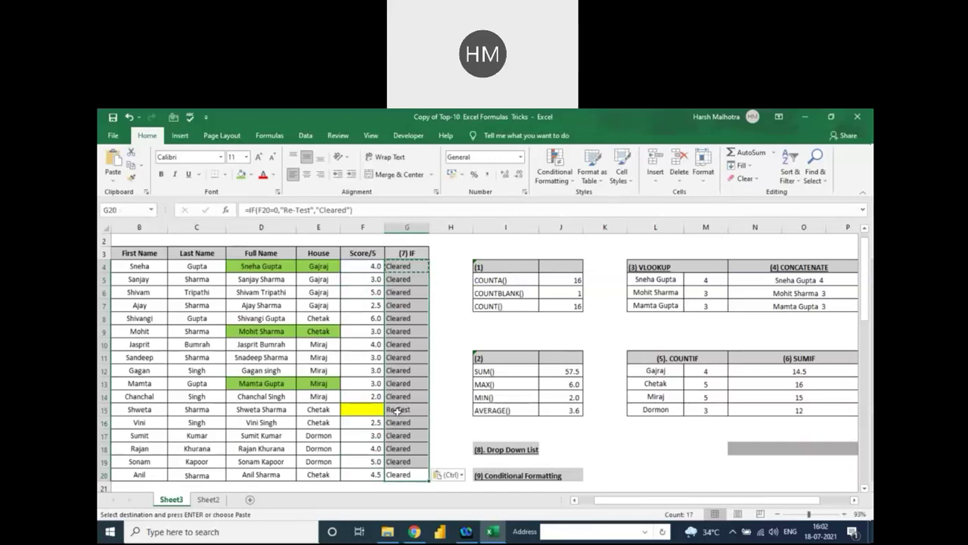
# - Compare the blank score in F15 with its IF result in G15
pyautogui.click(367, 410)
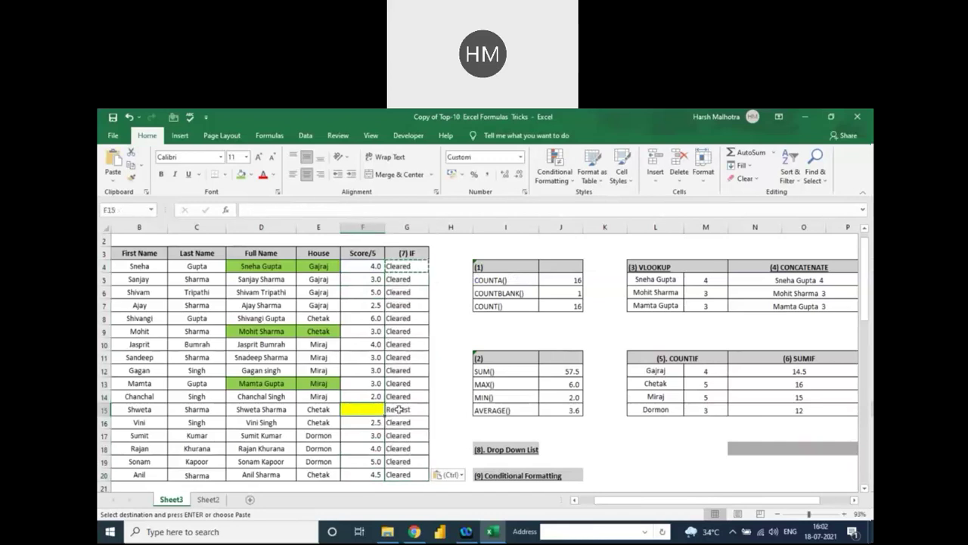
pyautogui.click(399, 409)
pyautogui.click(375, 410)
# - Set the scores in F8 and F11 to 0 to test the IF formula
pyautogui.click(368, 318)
pyautogui.write('0')
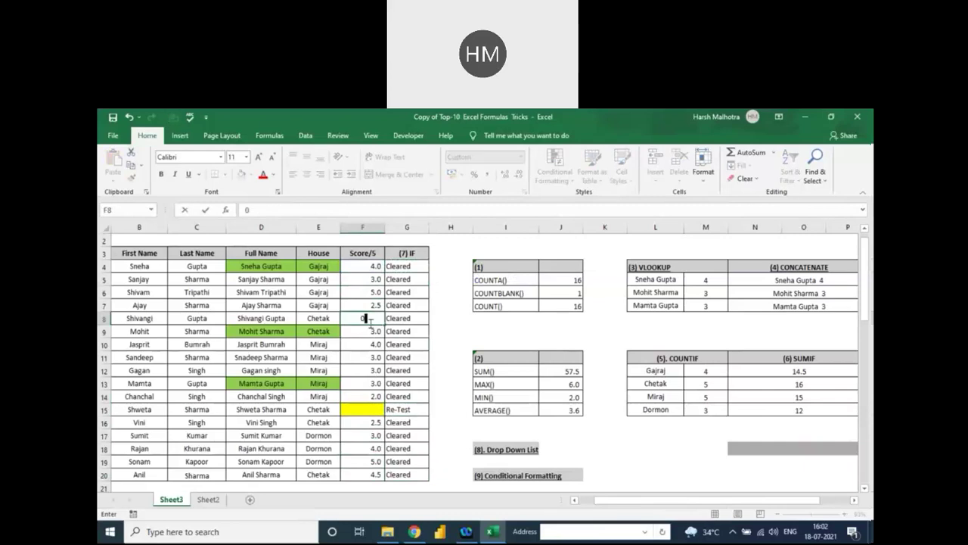
pyautogui.press('Return')
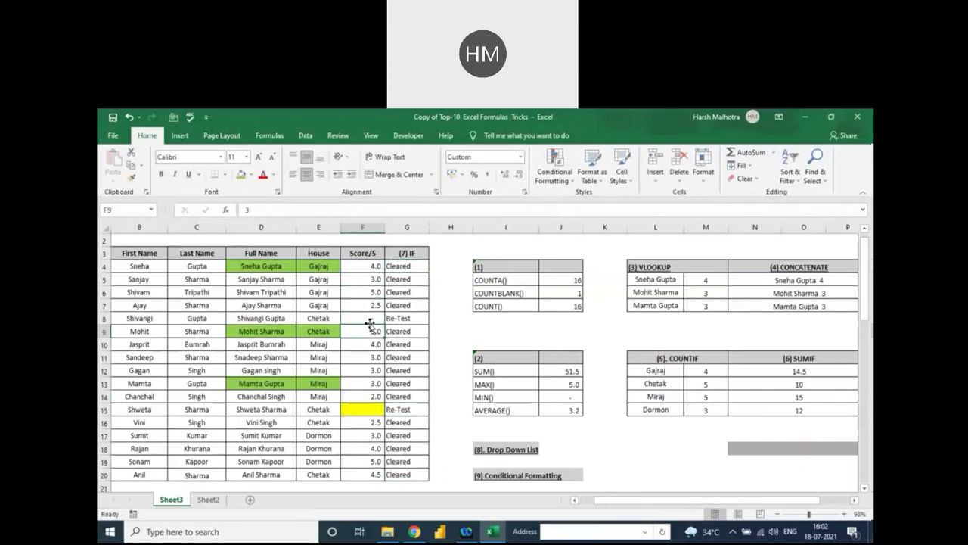
pyautogui.press('Down')
pyautogui.press('Down')
pyautogui.write('0')
pyautogui.press('Return')
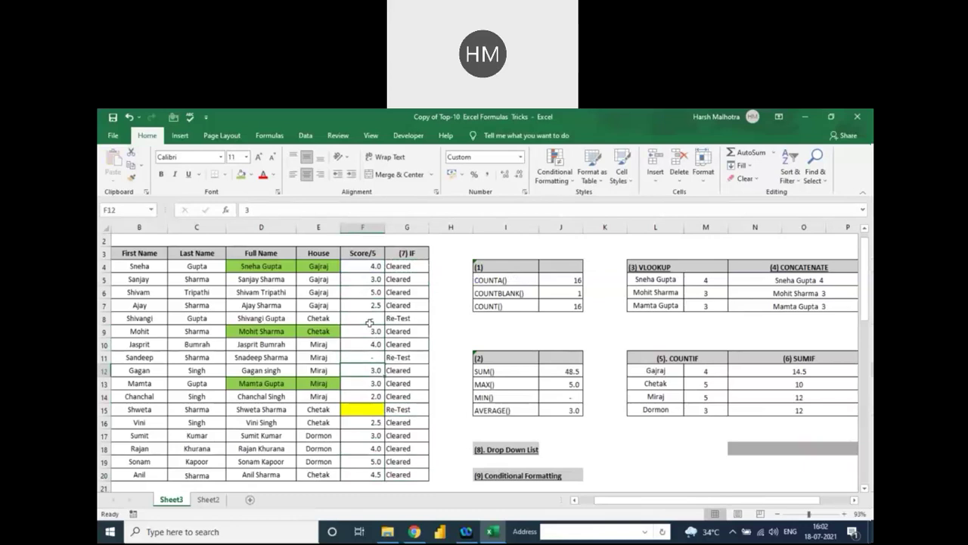
# - Check the IF results and formulas in G8 and G11 for the students with zero scores
pyautogui.press('Right')
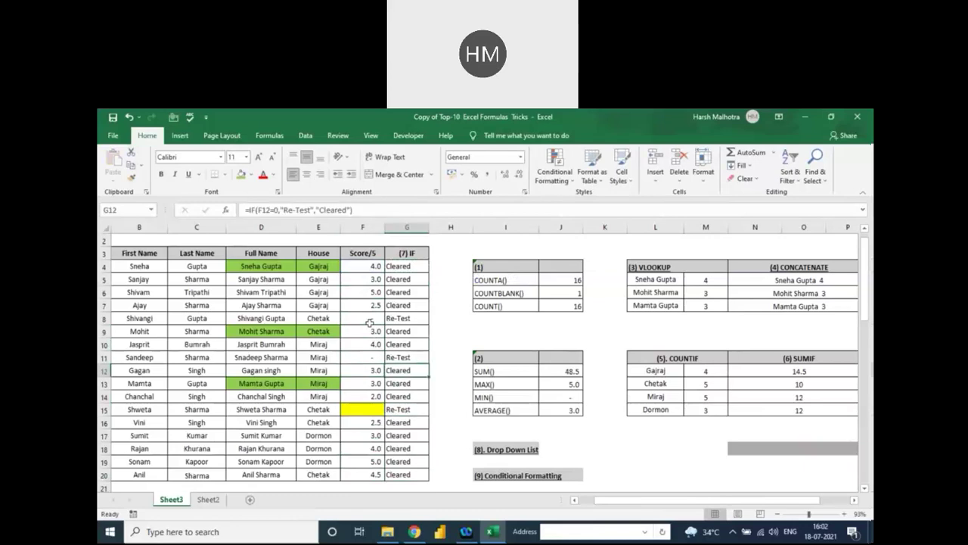
pyautogui.click(402, 321)
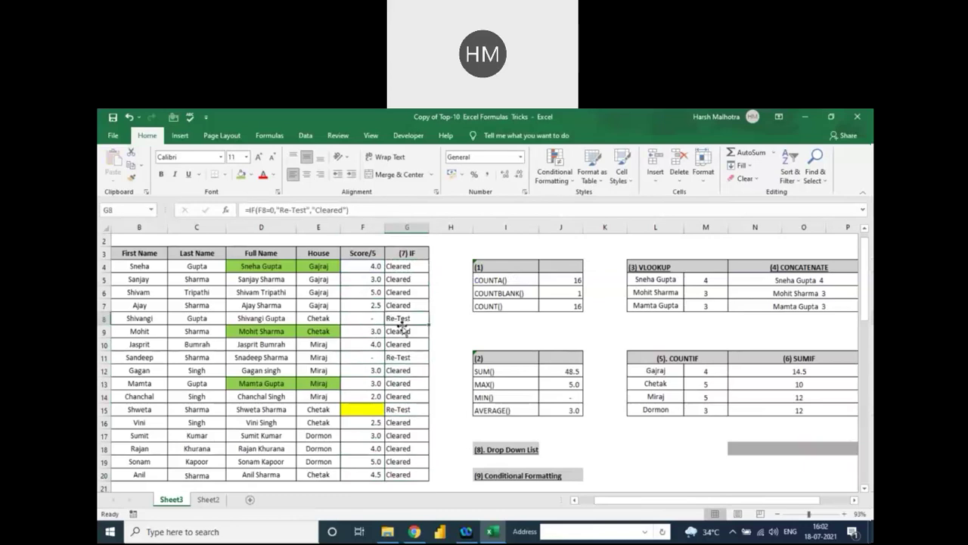
pyautogui.press('Down')
pyautogui.press('Down')
pyautogui.press('Down')
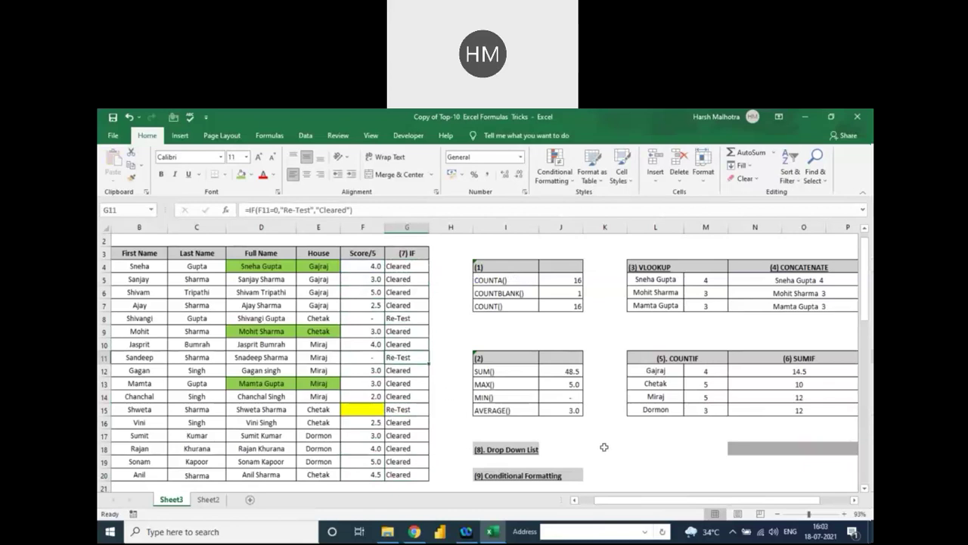
# - Review the merged cell N18 intended for the drop-down and the full names in D4:D20 that serve as its source
pyautogui.click(608, 449)
pyautogui.click(652, 449)
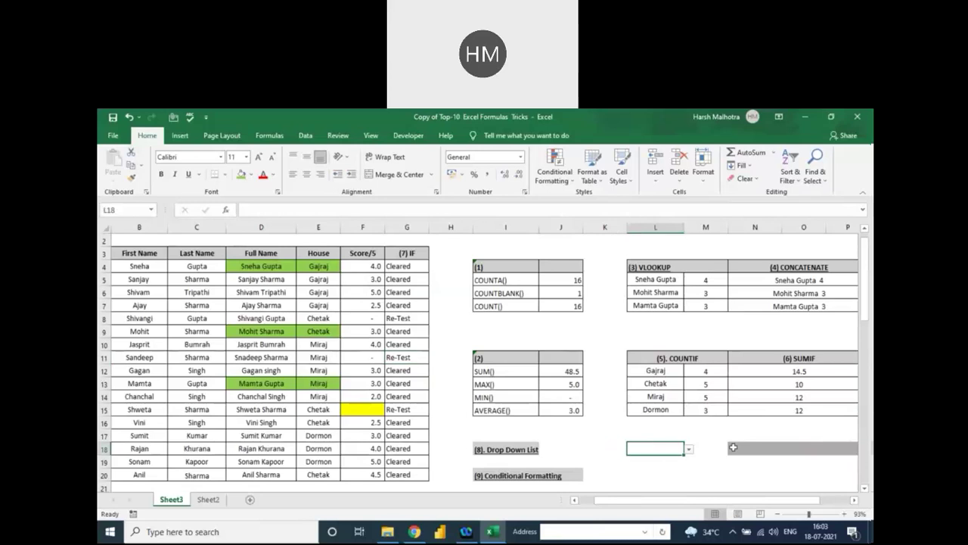
pyautogui.click(751, 447)
pyautogui.hscroll(1, 767, 448)
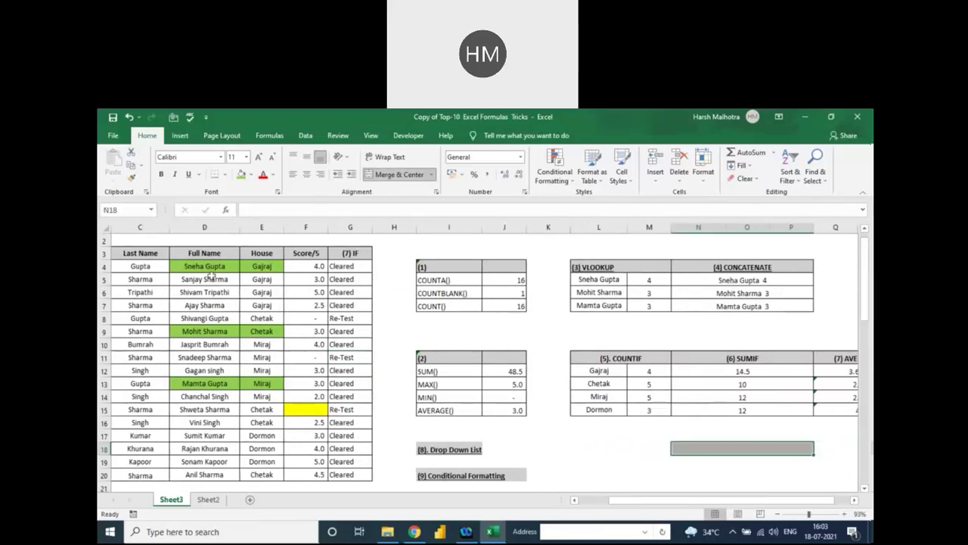
pyautogui.moveTo(212, 267); pyautogui.dragTo(208, 474)
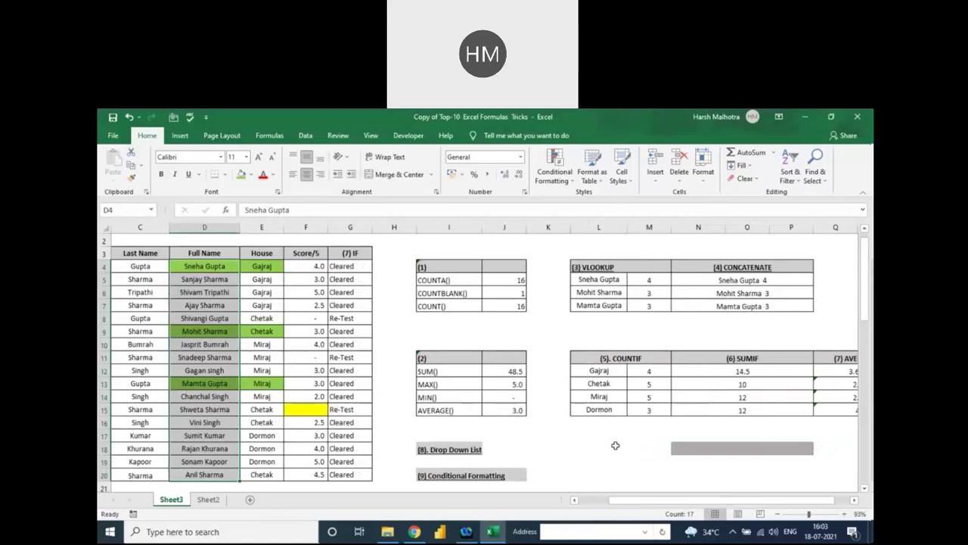
# - Add a List data validation drop-down to the merged cell N18 with the source =$D$4:$D$20
pyautogui.click(705, 450)
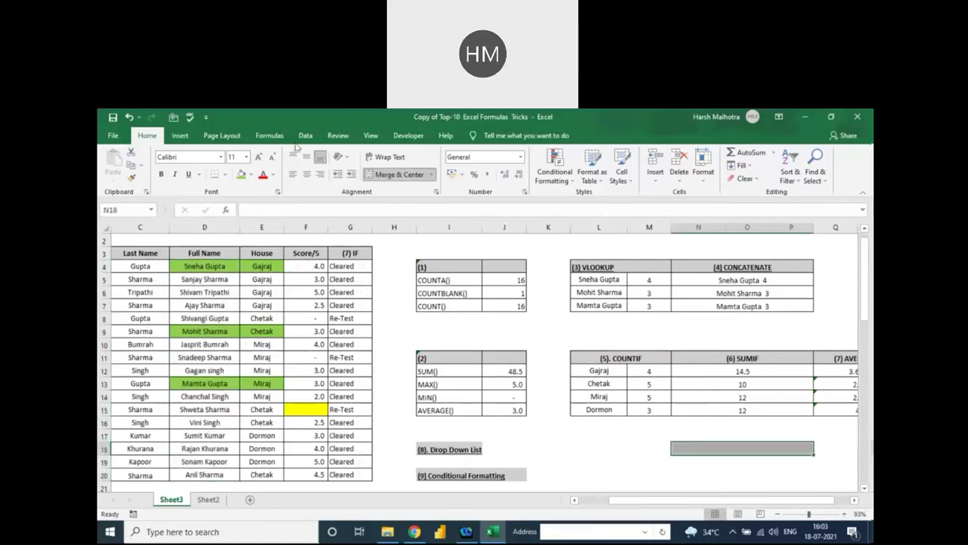
pyautogui.click(305, 136)
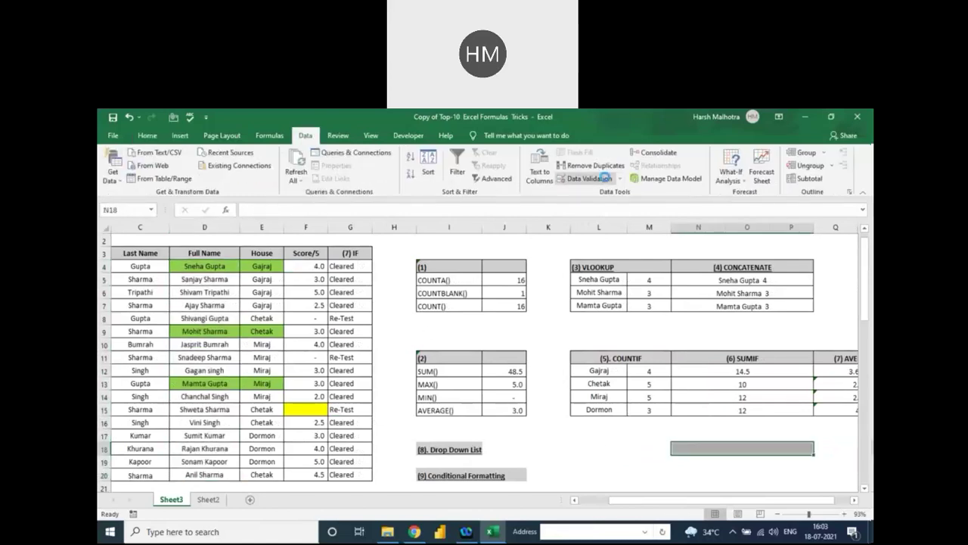
pyautogui.click(606, 178)
pyautogui.click(549, 250)
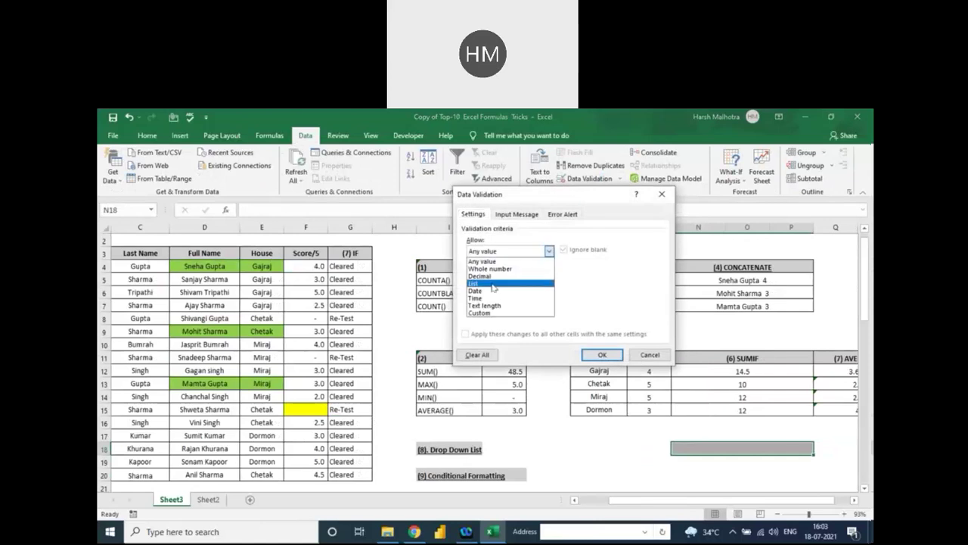
pyautogui.click(492, 285)
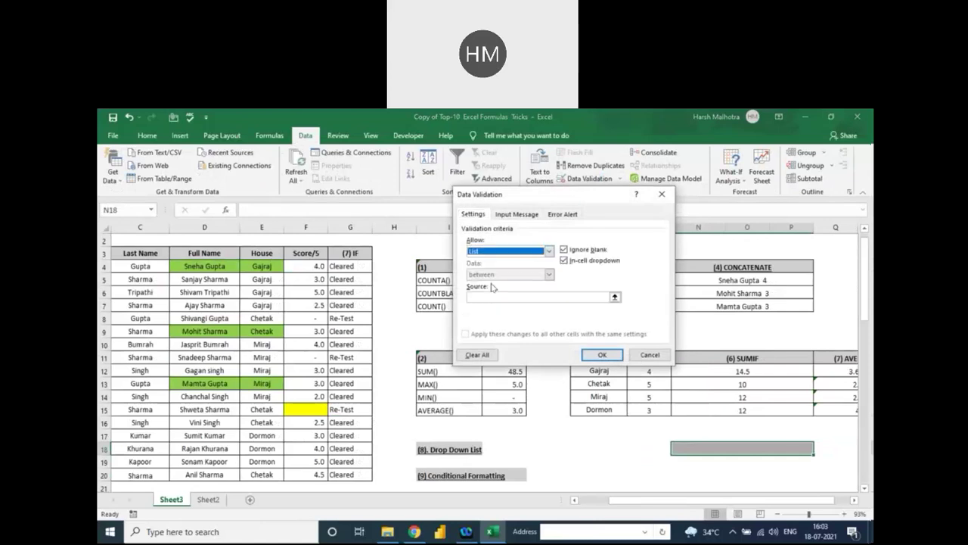
pyautogui.click(522, 296)
pyautogui.click(213, 266)
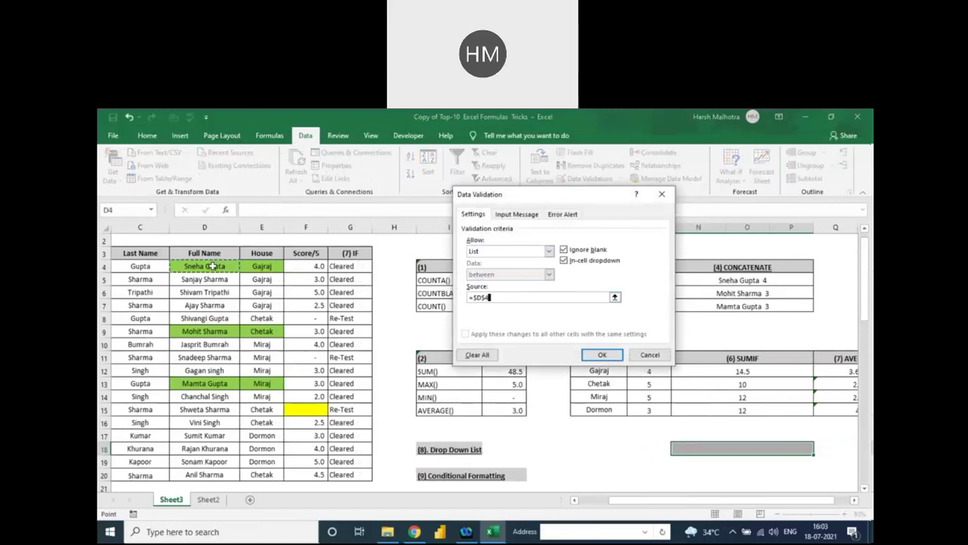
pyautogui.moveTo(213, 266); pyautogui.dragTo(204, 474)
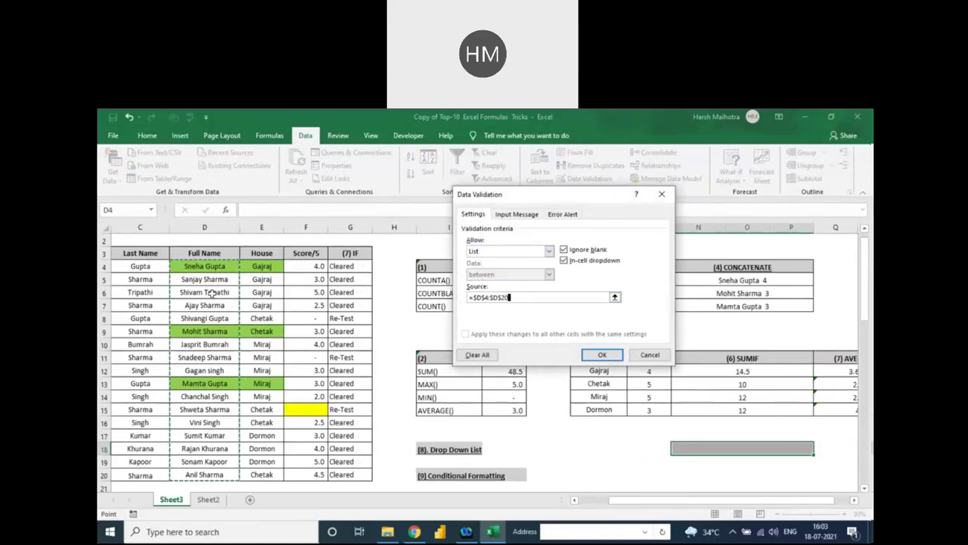
pyautogui.click(605, 355)
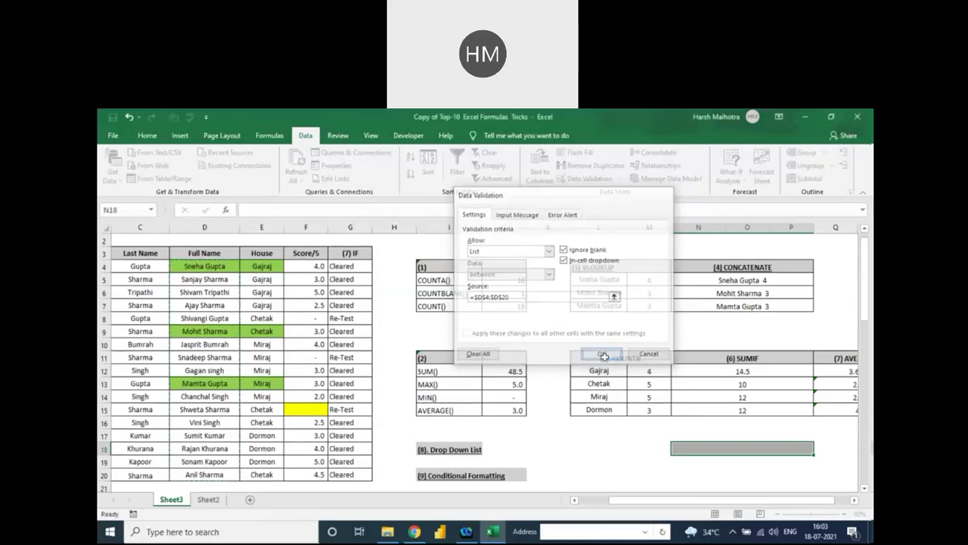
# - Test the drop-down in N18 by choosing the student name from D6 and finally the one from D10
pyautogui.click(819, 449)
pyautogui.click(727, 477)
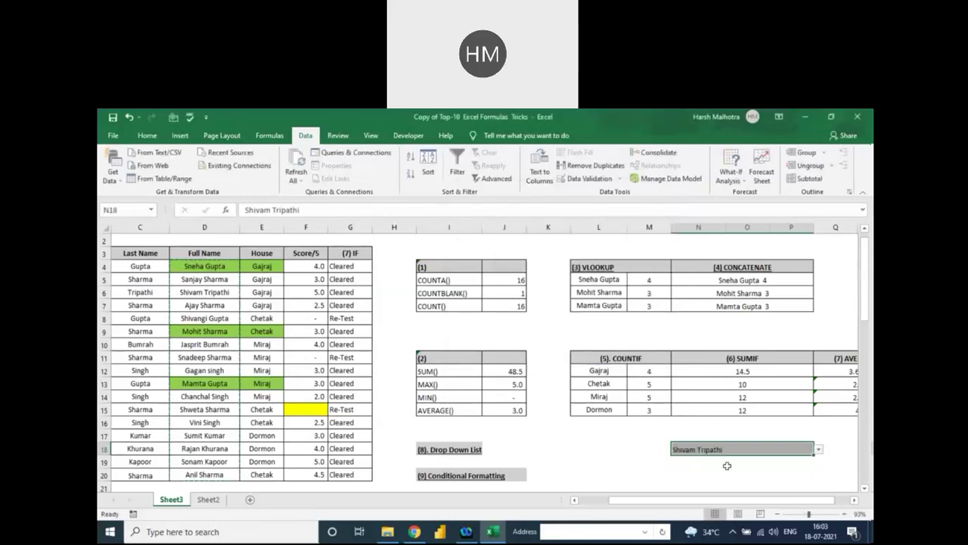
pyautogui.click(819, 450)
pyautogui.click(718, 499)
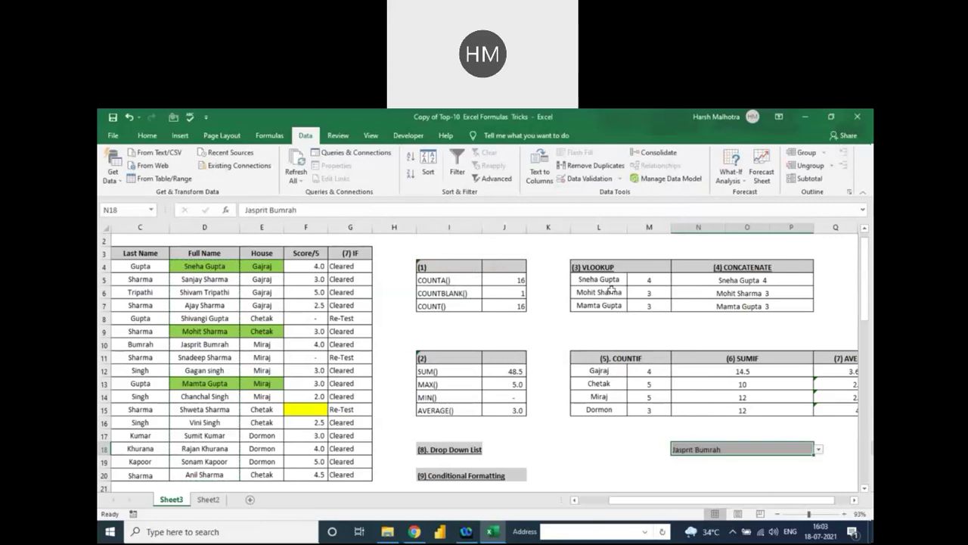
# - Add a List data validation drop-down to the first VLOOKUP name cell, L5, using the full names in D4:D20 as source
pyautogui.click(602, 280)
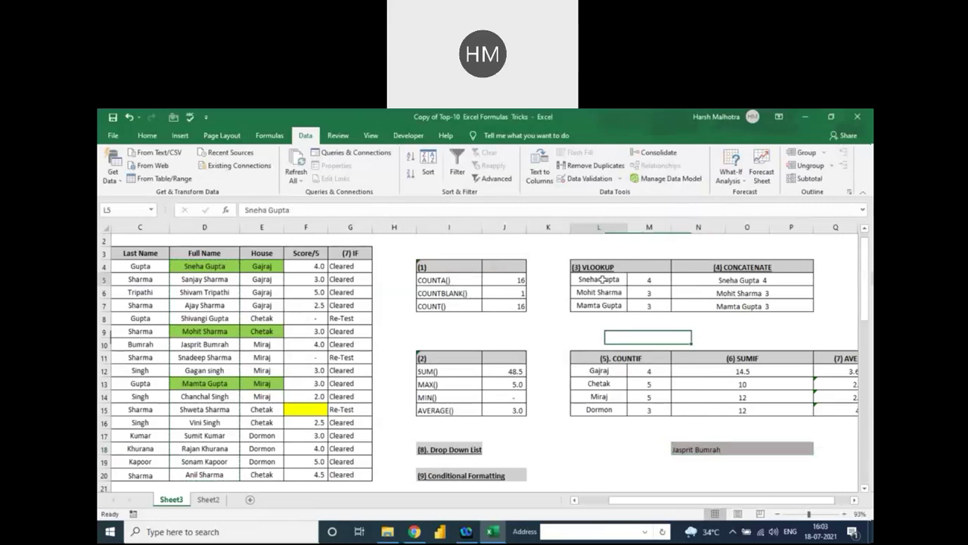
pyautogui.click(583, 178)
pyautogui.click(550, 251)
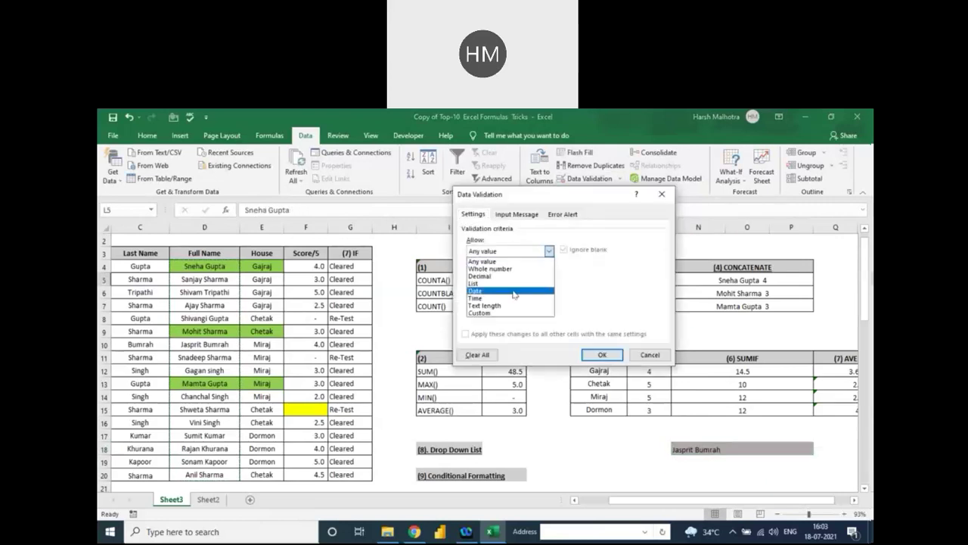
pyautogui.click(484, 283)
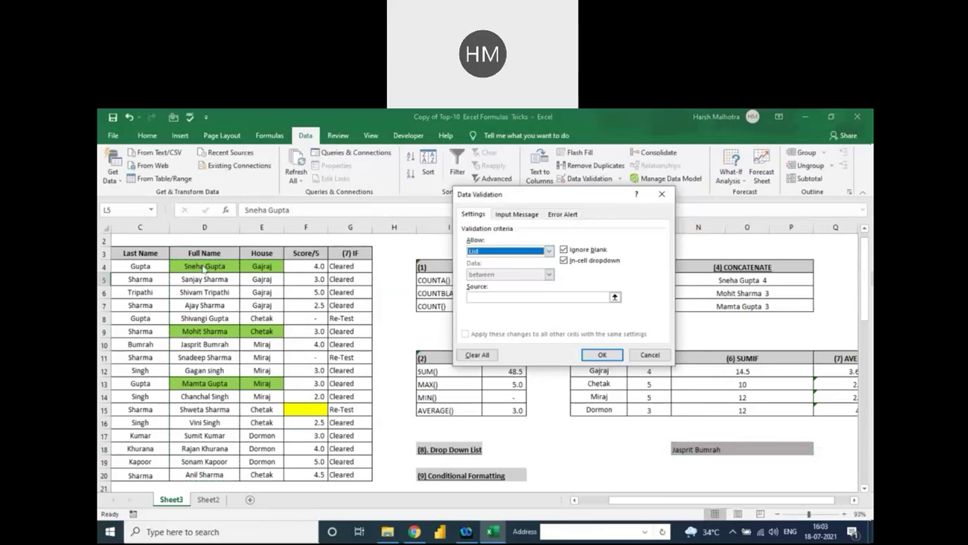
pyautogui.click(517, 296)
pyautogui.click(222, 266)
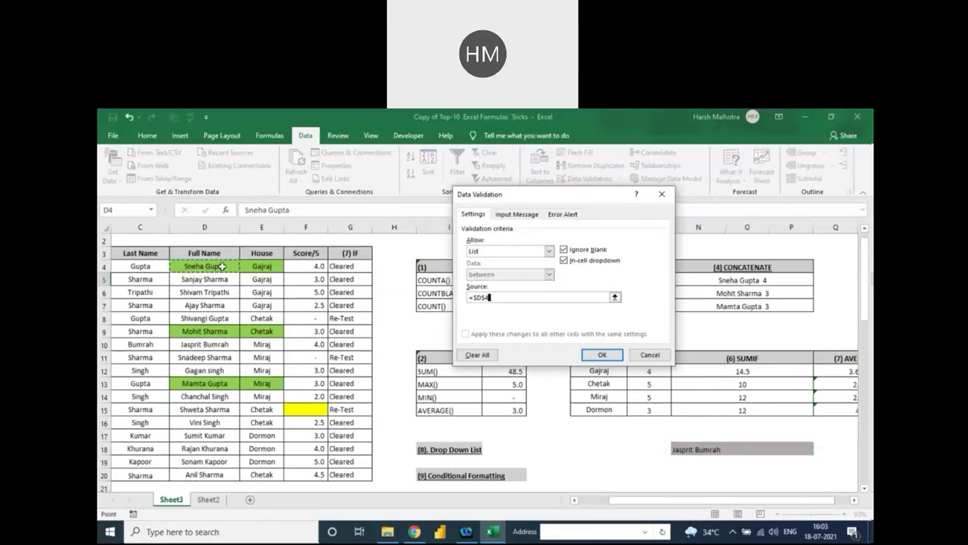
pyautogui.moveTo(221, 266); pyautogui.dragTo(204, 474)
pyautogui.click(602, 354)
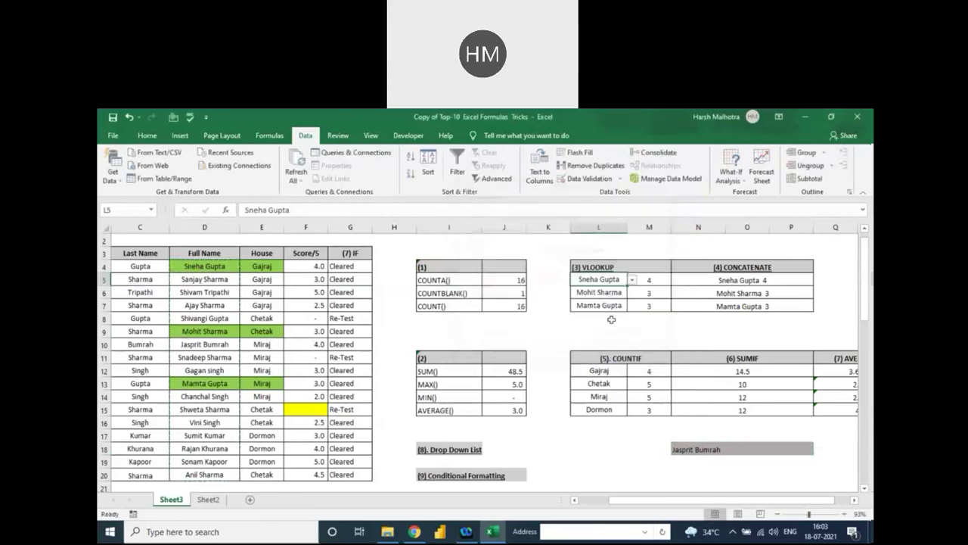
# - Choose the student names from D7, D12 and finally D17 in the L5 drop-down to test the VLOOKUP and CONCATENATE results
pyautogui.click(631, 280)
pyautogui.click(618, 313)
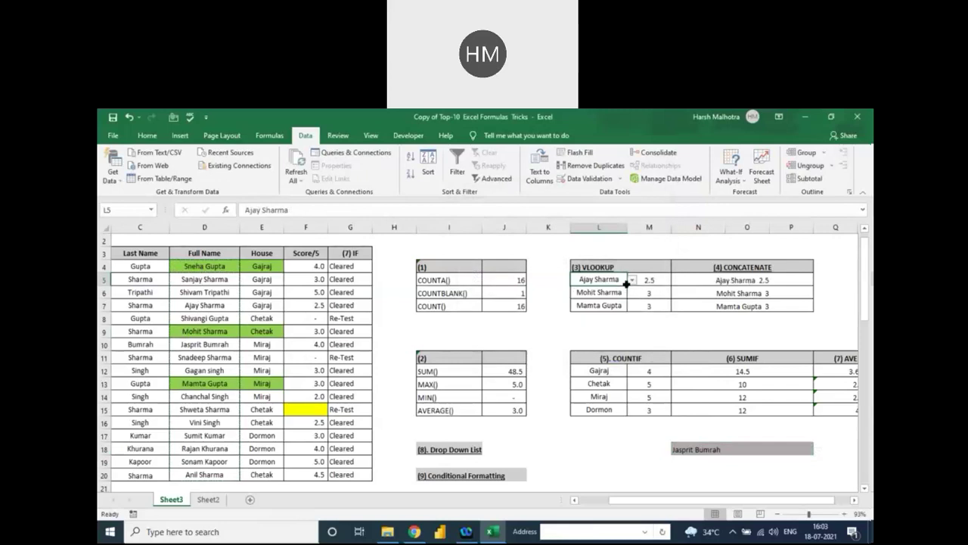
pyautogui.click(632, 280)
pyautogui.click(601, 336)
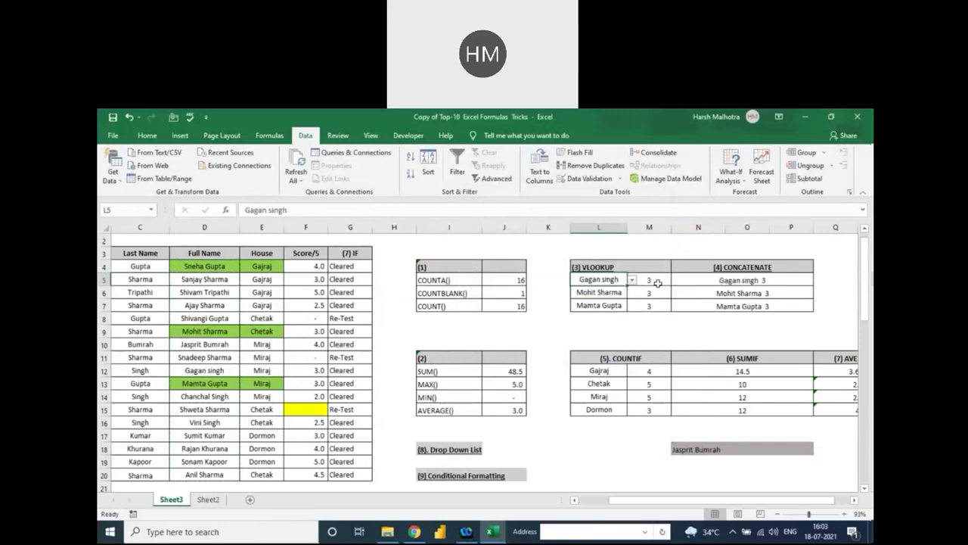
pyautogui.click(653, 281)
pyautogui.click(617, 281)
pyautogui.click(632, 279)
pyautogui.click(607, 323)
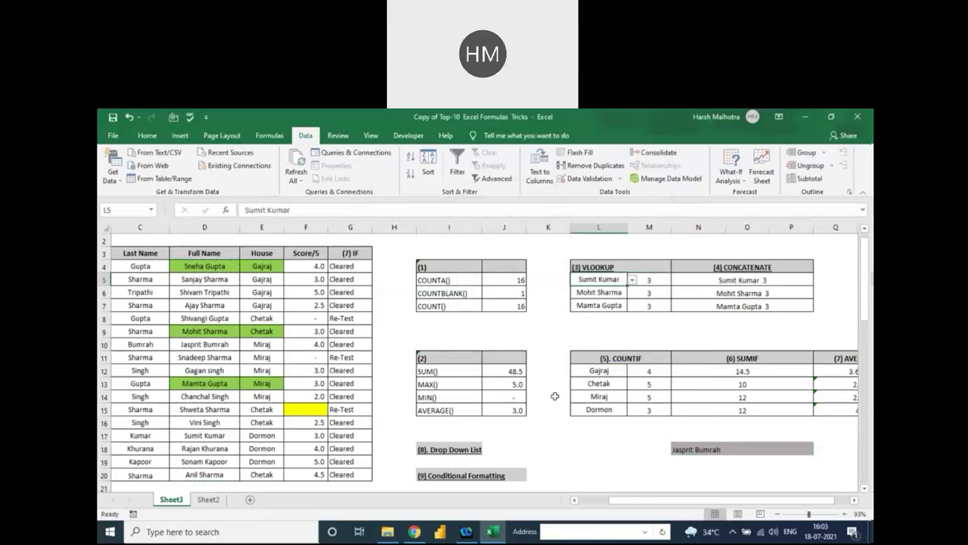
# - Create a Greater Than conditional formatting rule for the scores in F4:F20 with a threshold of 3.5
pyautogui.scroll(-5, 454, 348)
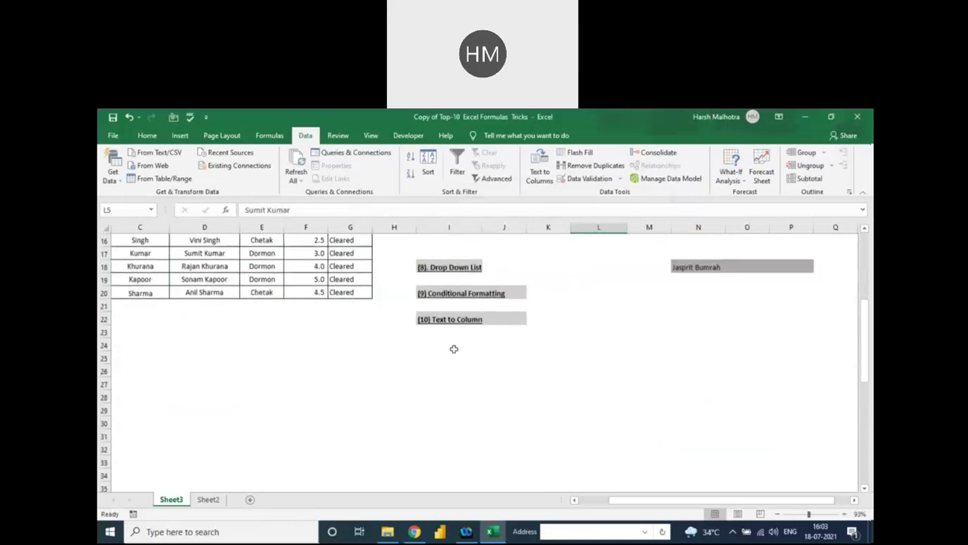
pyautogui.scroll(5, 452, 350)
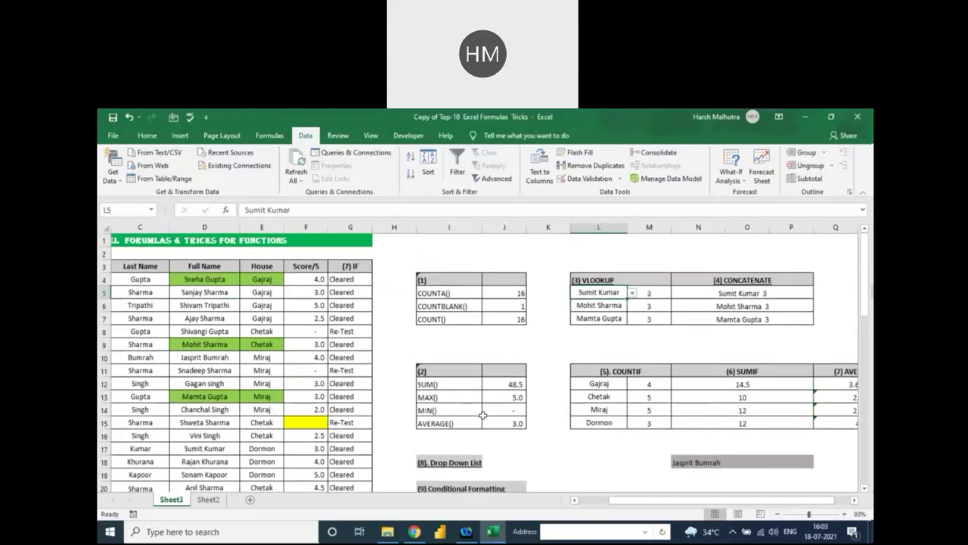
pyautogui.click(316, 278)
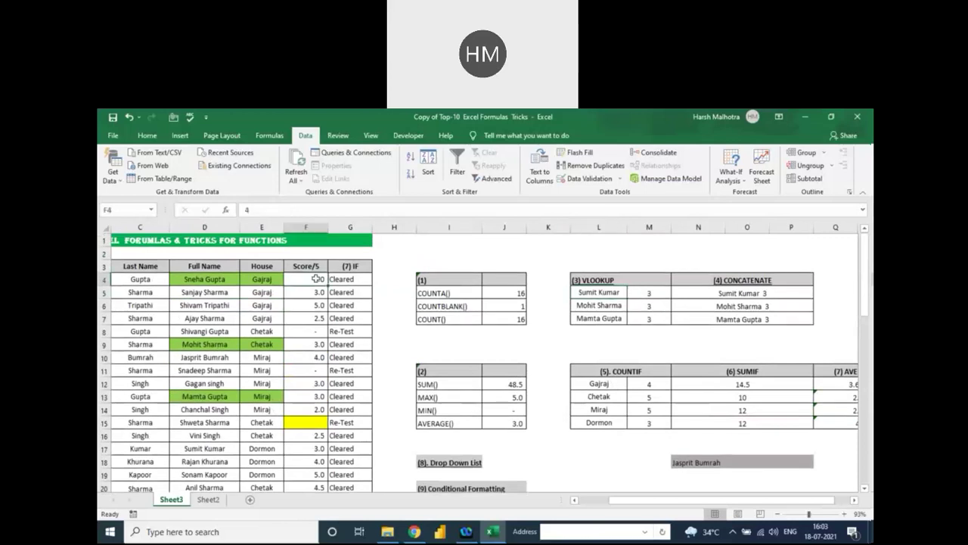
pyautogui.moveTo(316, 279); pyautogui.dragTo(316, 461)
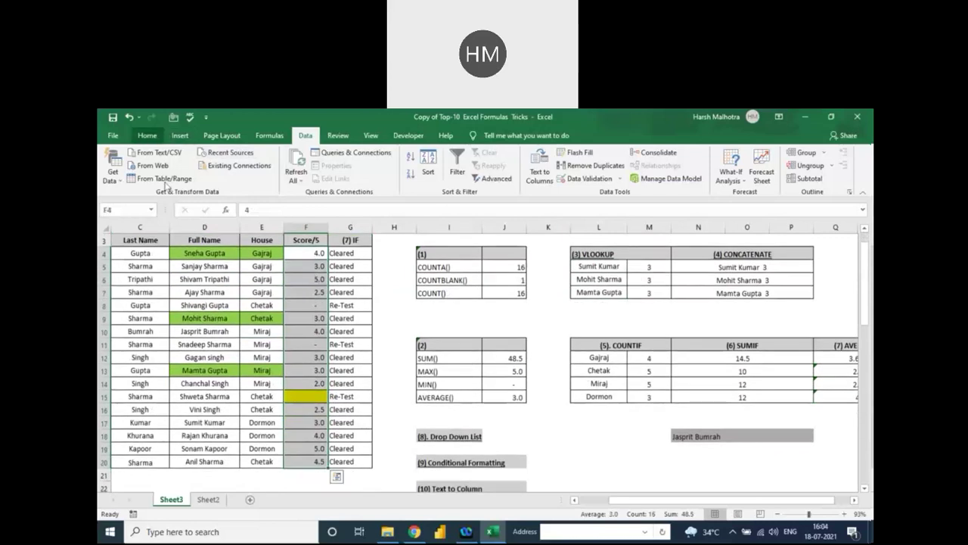
pyautogui.click(147, 135)
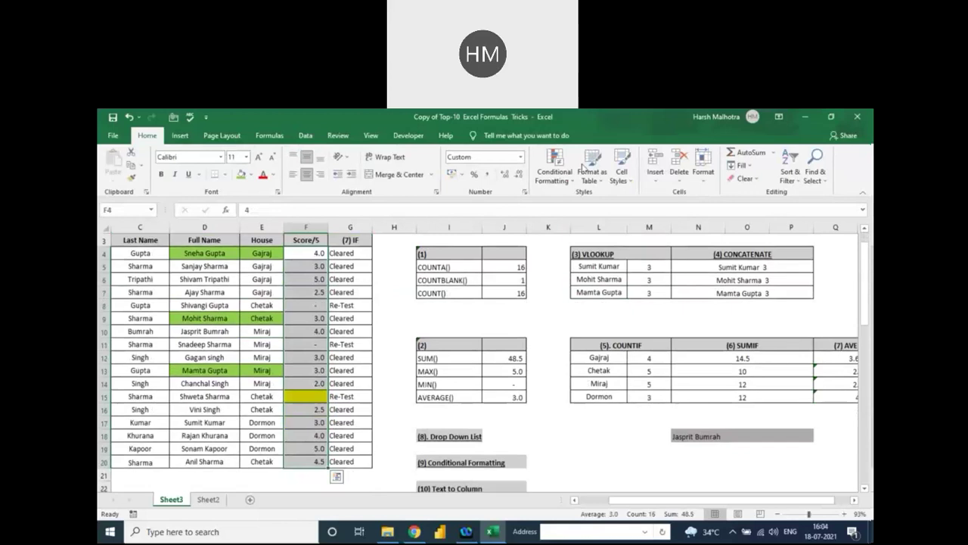
pyautogui.click(553, 170)
pyautogui.moveTo(631, 202)
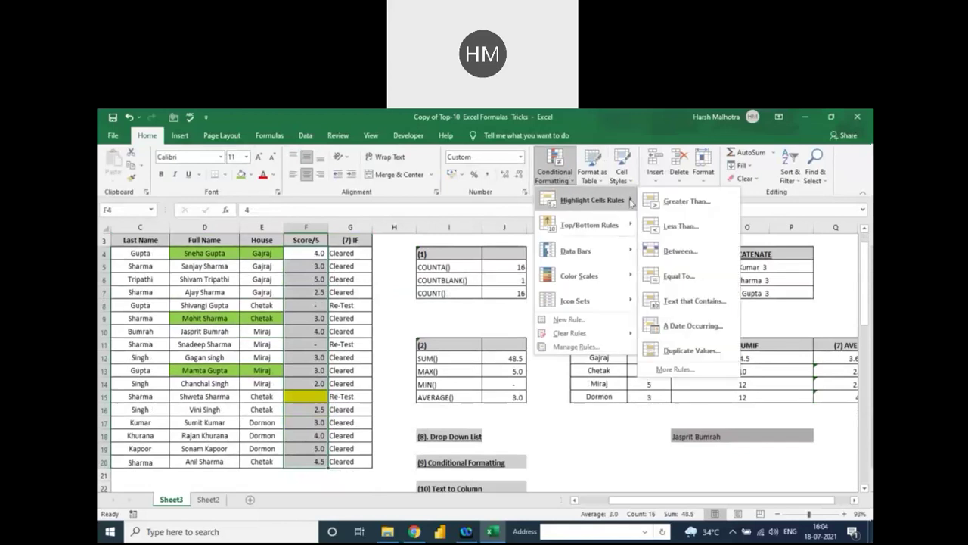
pyautogui.click(674, 202)
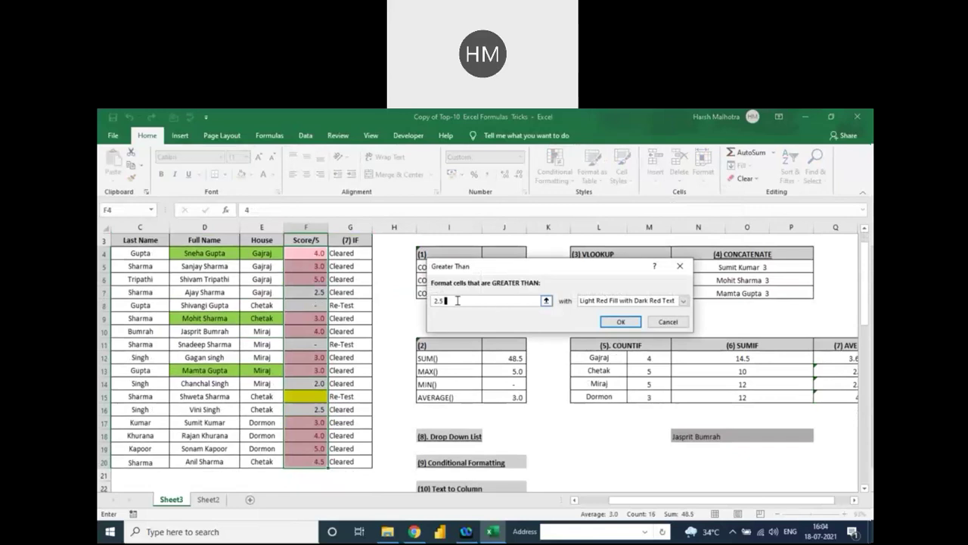
pyautogui.press('BackSpace')
pyautogui.press('BackSpace')
pyautogui.press('BackSpace')
pyautogui.write('3')
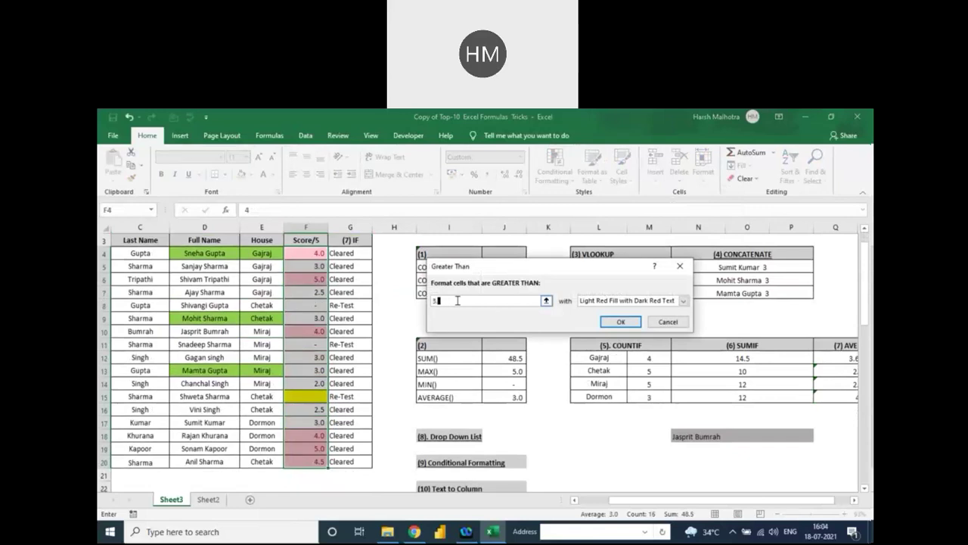
pyautogui.write('.5')
# - Set the highlight style to Green Fill with Dark Green Text and apply the conditional formatting rule to the scores
pyautogui.click(683, 300)
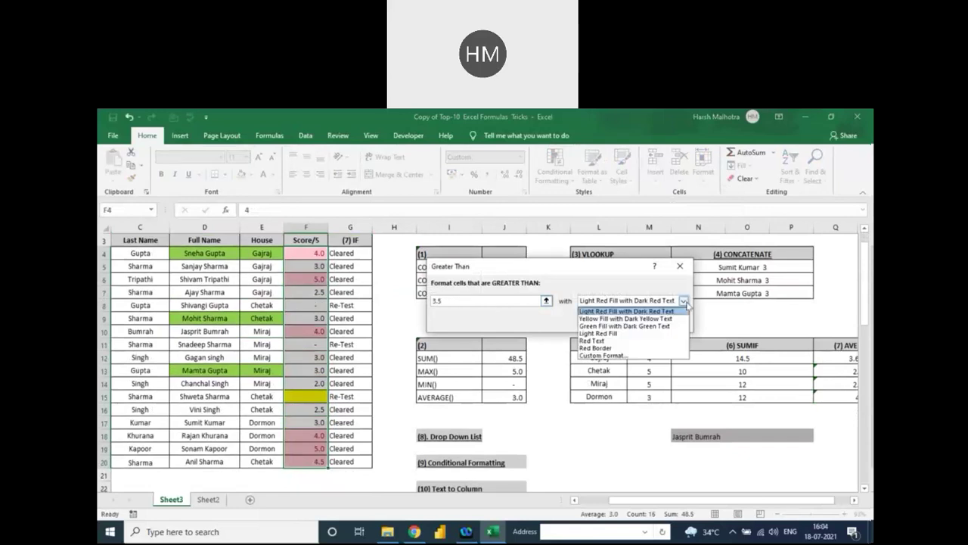
pyautogui.click(657, 306)
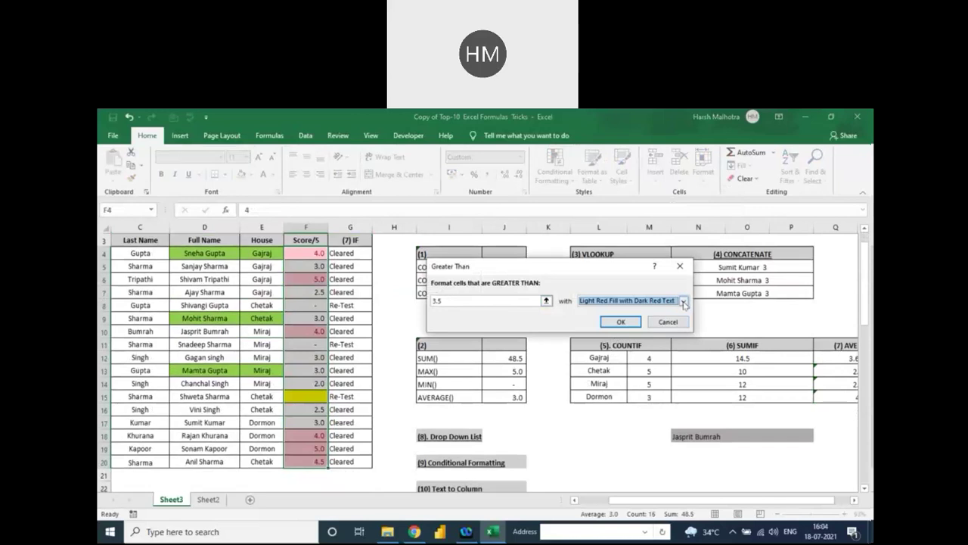
pyautogui.click(683, 301)
pyautogui.click(614, 328)
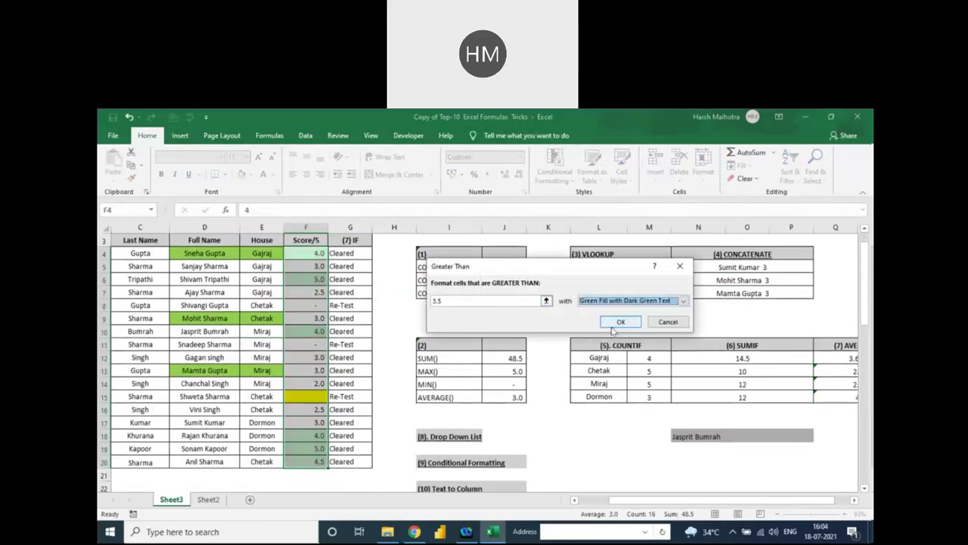
pyautogui.click(366, 292)
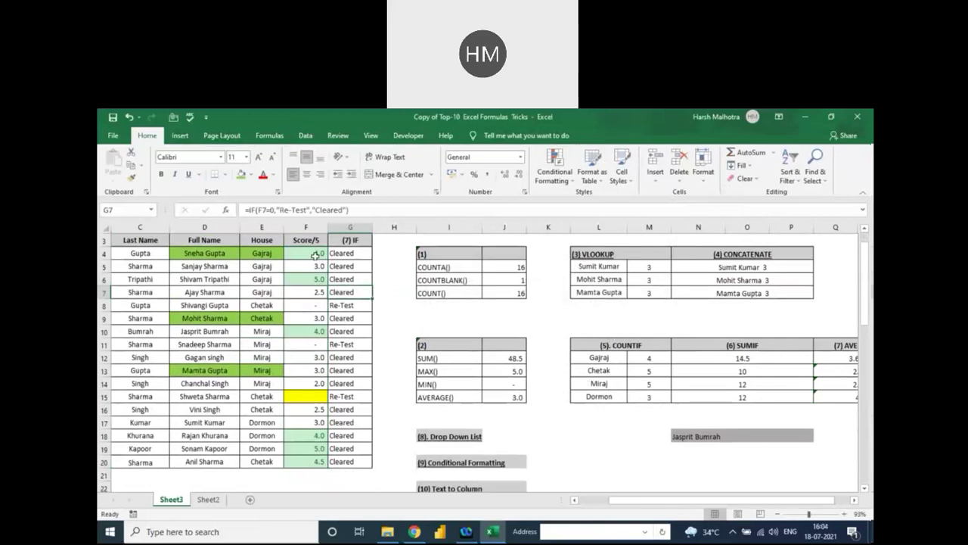
# - Check the highlighted scores in F6, F10, F18 and F20, and look at the Text to Column heading below
pyautogui.click(305, 279)
pyautogui.click(309, 334)
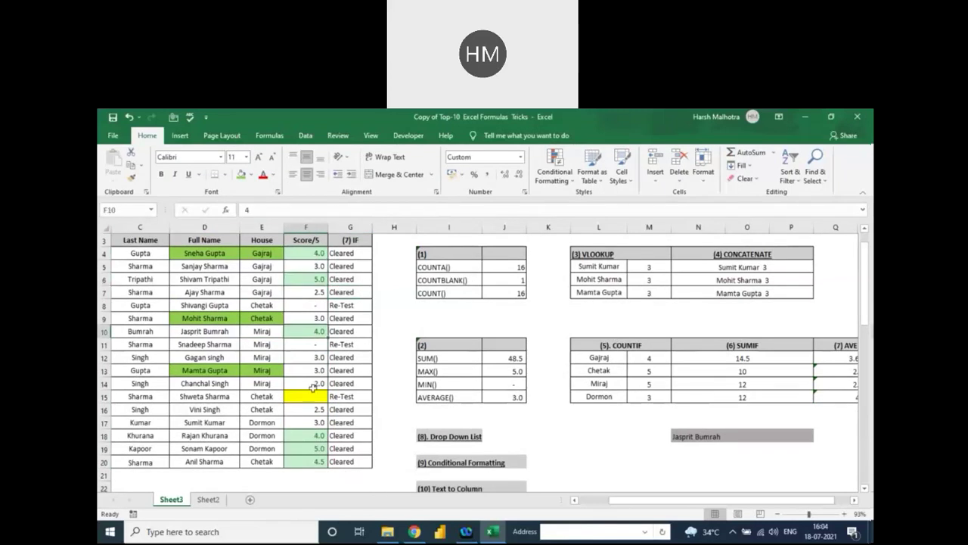
pyautogui.click(313, 435)
pyautogui.click(314, 459)
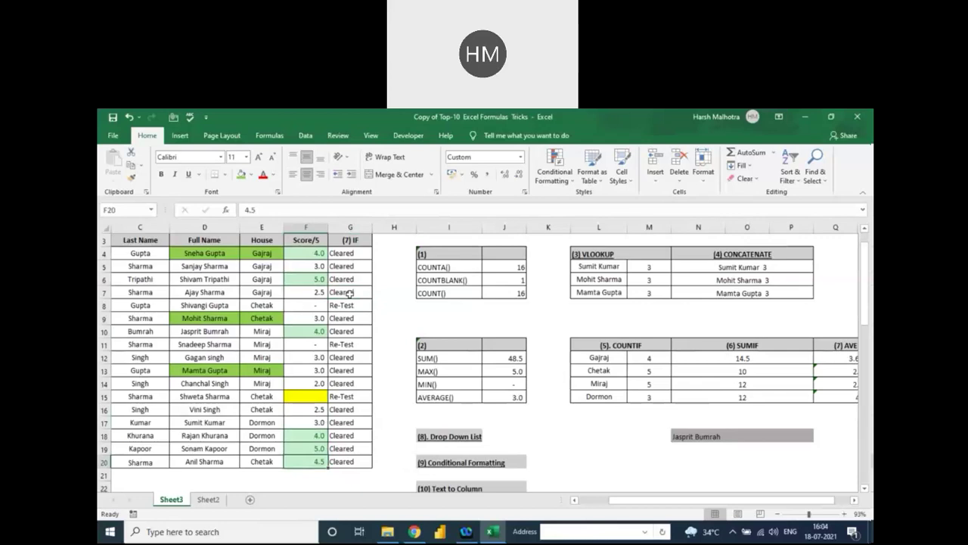
pyautogui.scroll(-5, 457, 345)
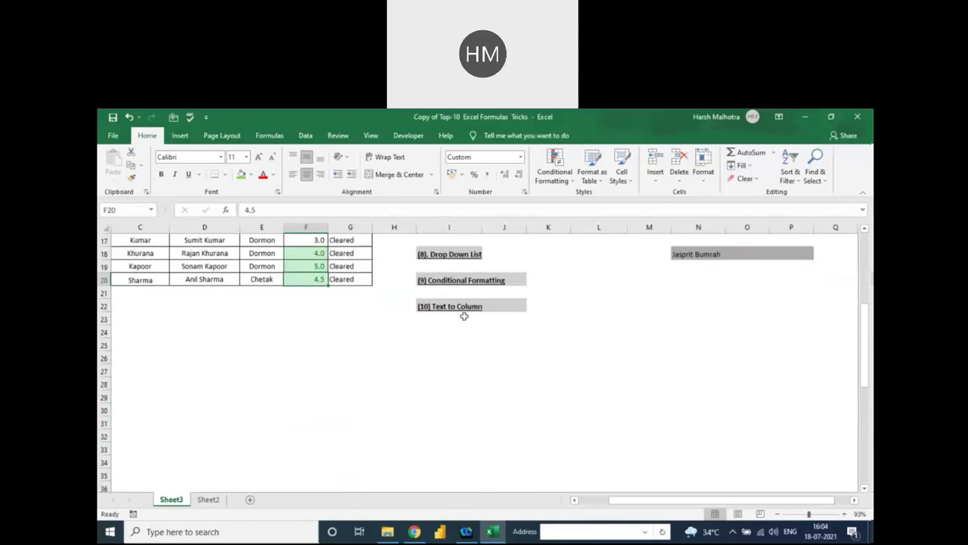
# - Look at the Full Name column in the score table and go to the separate Full Name list starting at B40
pyautogui.scroll(5, 464, 316)
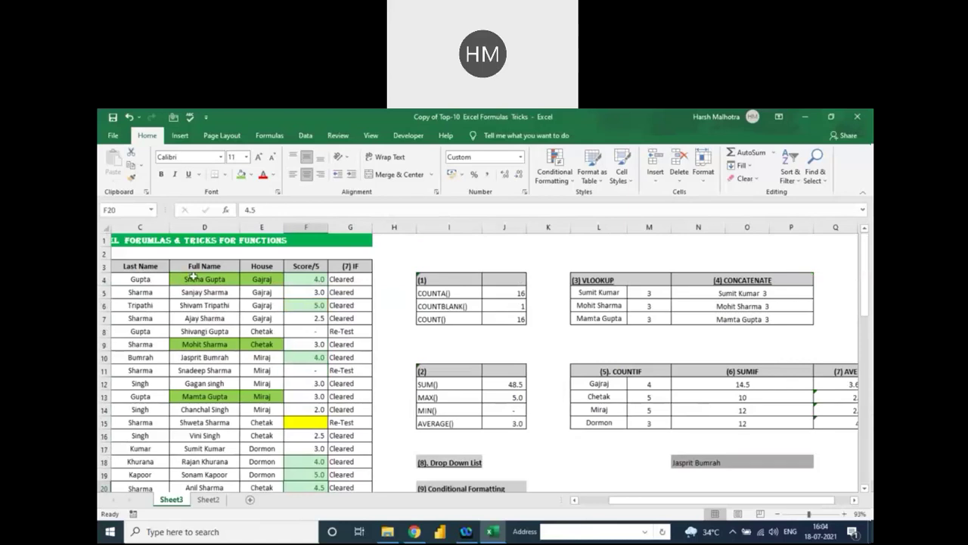
pyautogui.click(204, 279)
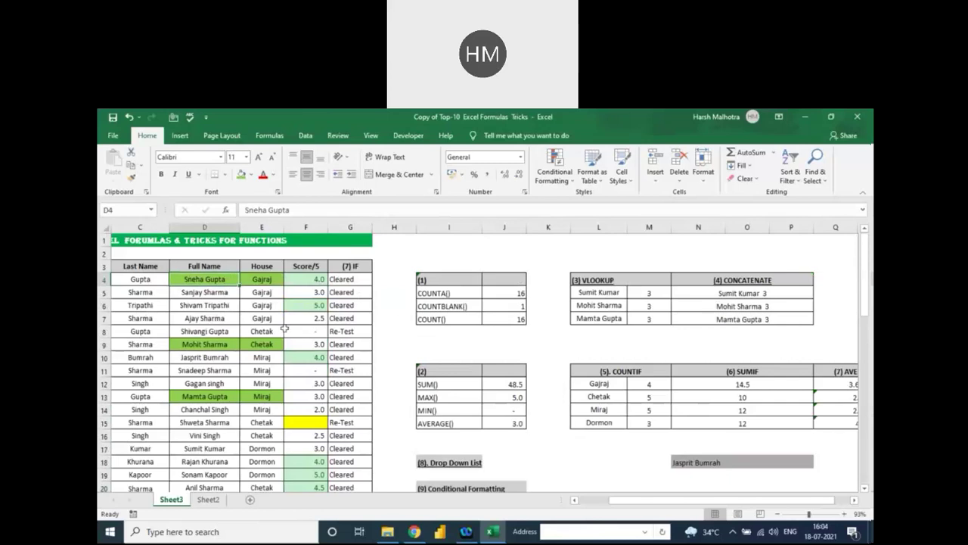
pyautogui.scroll(-8, 277, 328)
pyautogui.scroll(-1, 252, 362)
pyautogui.click(171, 378)
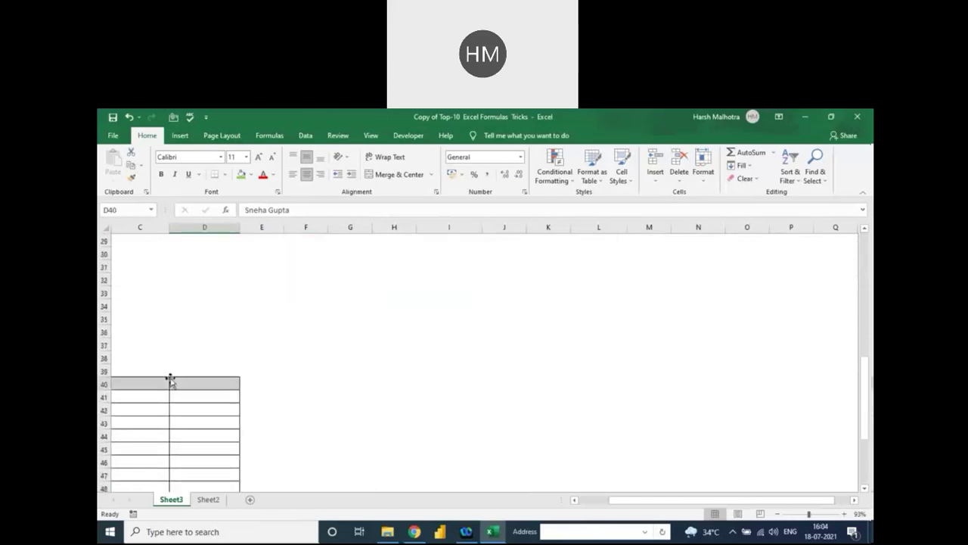
pyautogui.press('Left')
pyautogui.press('Left')
pyautogui.press('Left')
pyautogui.click(171, 378)
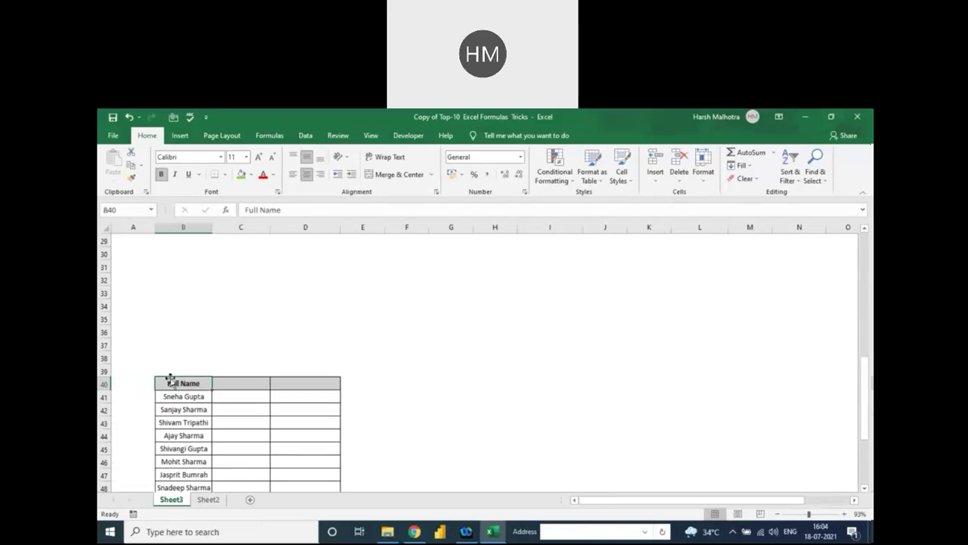
# - Examine the names listed under Full Name down to row 57 and the two empty columns C and D beside them
pyautogui.hotkey('shift', 'Down')
pyautogui.hotkey('shift', 'Down')
pyautogui.hotkey('ctrl', 'shift', 'Down')
pyautogui.hotkey('shift', 'Down')
pyautogui.hotkey('shift', 'Down')
pyautogui.hotkey('shift', 'Down')
pyautogui.hotkey('shift', 'Down')
pyautogui.hotkey('shift', 'Down')
pyautogui.hotkey('shift', 'Down')
pyautogui.hotkey('shift', 'Down')
pyautogui.hotkey('shift', 'Down')
pyautogui.hotkey('shift', 'Down')
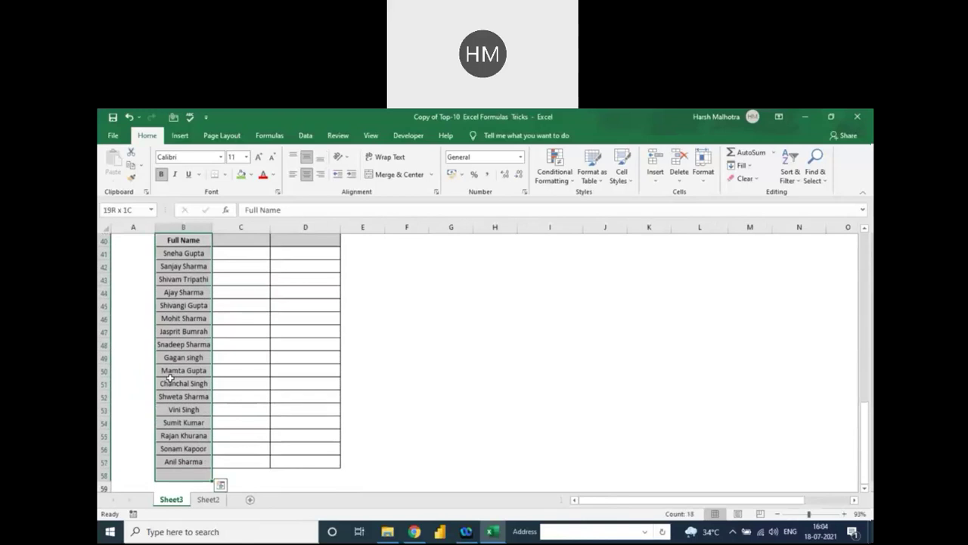
pyautogui.click(236, 254)
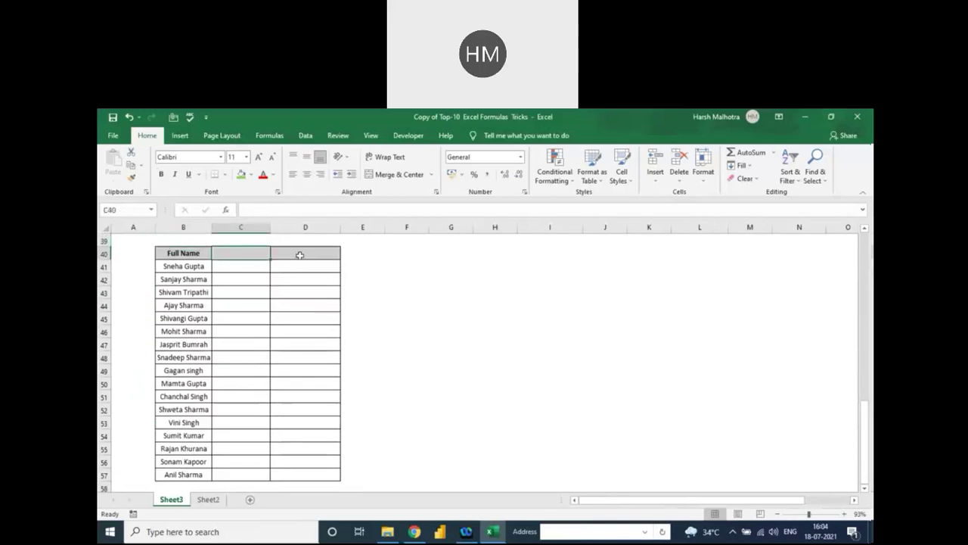
pyautogui.click(299, 255)
pyautogui.click(231, 258)
# - Set up Text to Columns for the names in B41:B57 as Delimited data, adding Space as a delimiter
pyautogui.click(190, 265)
pyautogui.hotkey('ctrl', 'shift', 'Down')
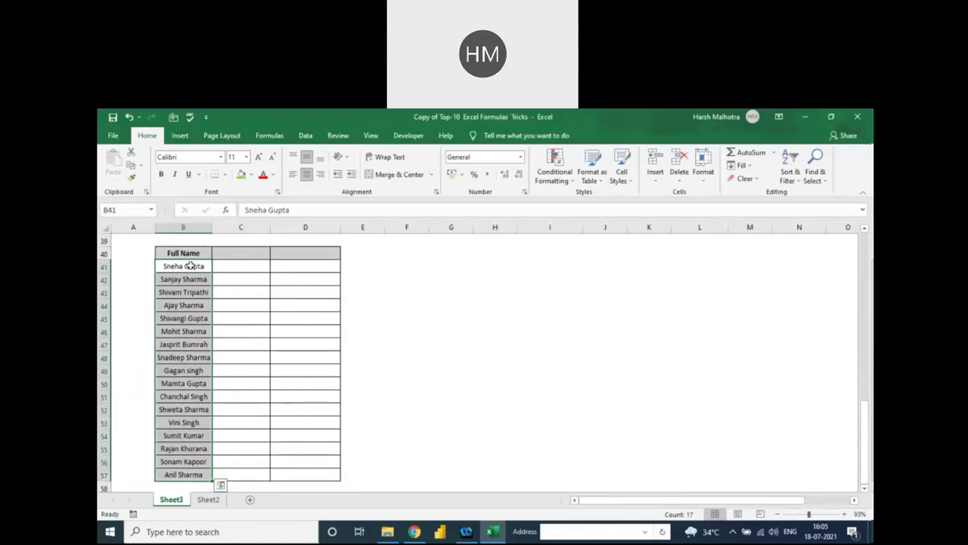
pyautogui.click(305, 135)
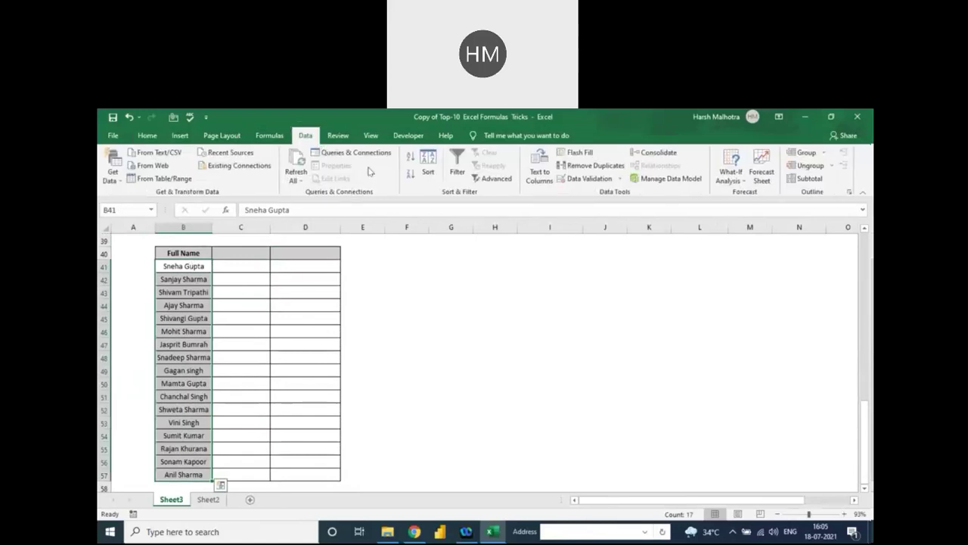
pyautogui.click(541, 171)
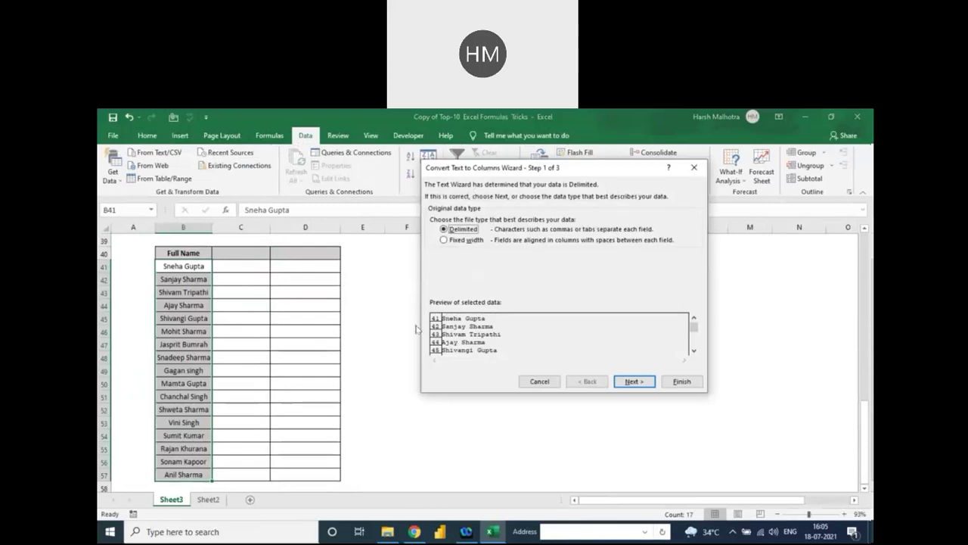
pyautogui.click(632, 380)
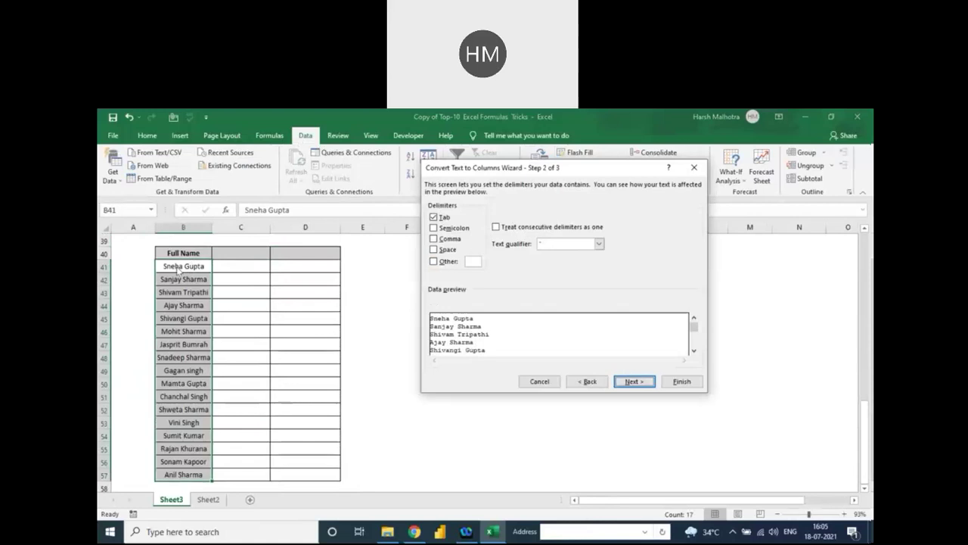
pyautogui.click(434, 250)
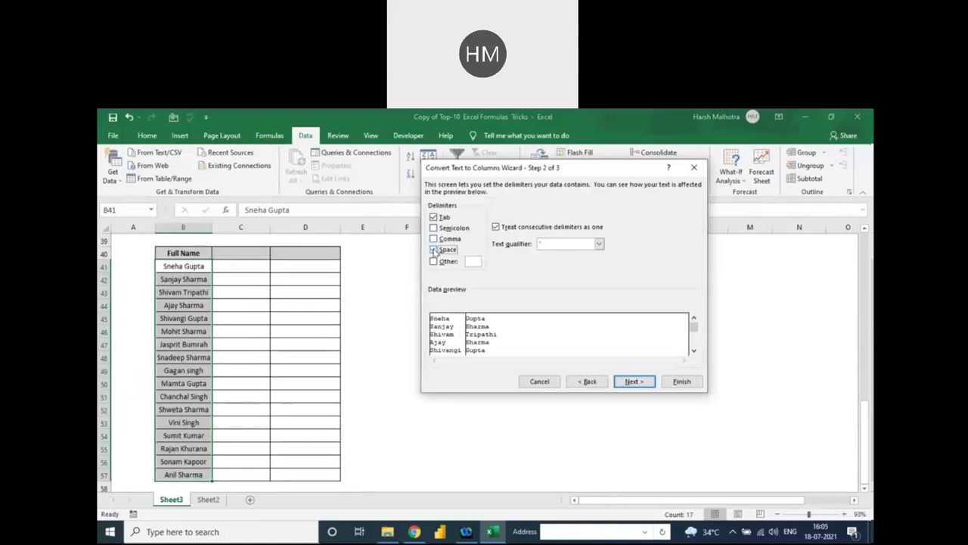
pyautogui.click(634, 381)
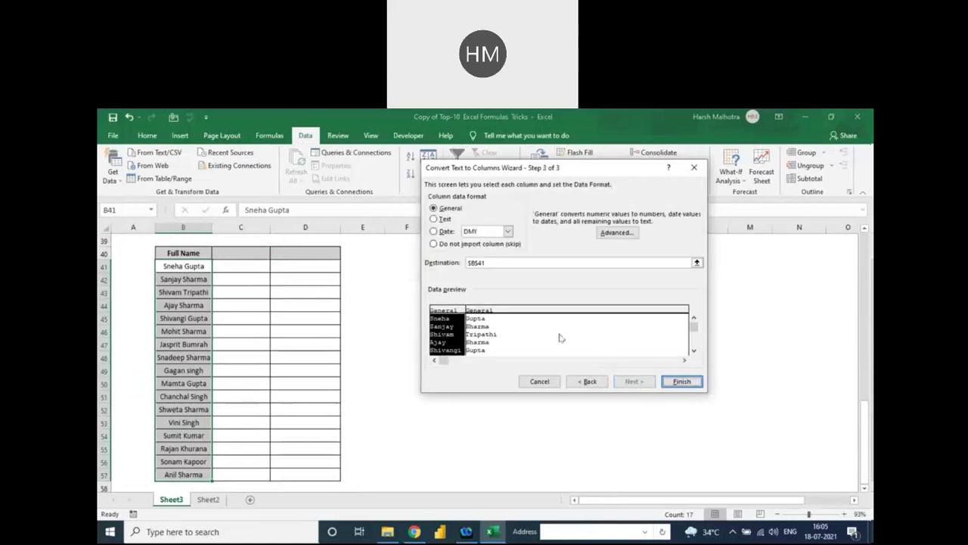
# - Set the split's destination to C41 instead of B41 and finish the conversion, allowing existing data to be replaced
pyautogui.click(488, 262)
pyautogui.press('BackSpace')
pyautogui.press('BackSpace')
pyautogui.press('BackSpace')
pyautogui.press('BackSpace')
pyautogui.press('BackSpace')
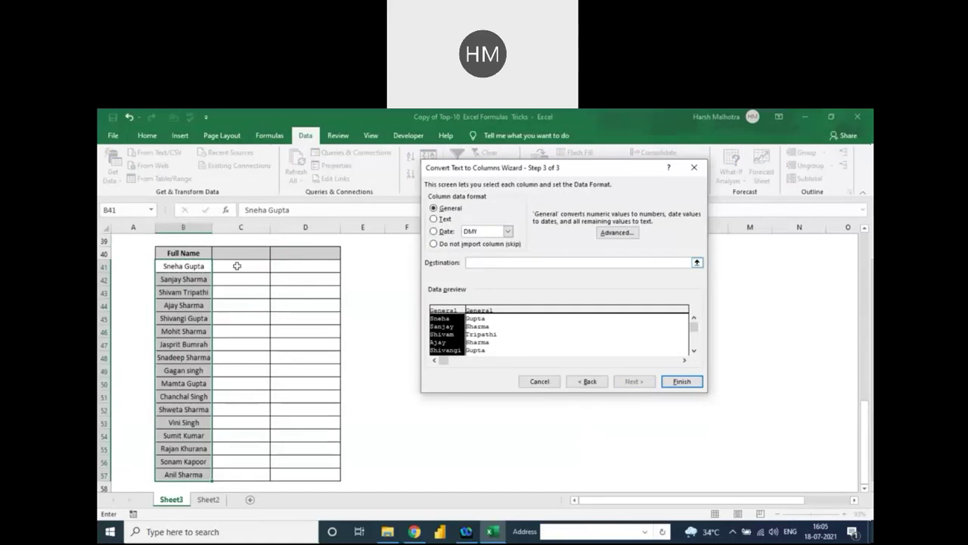
pyautogui.click(237, 266)
pyautogui.click(681, 382)
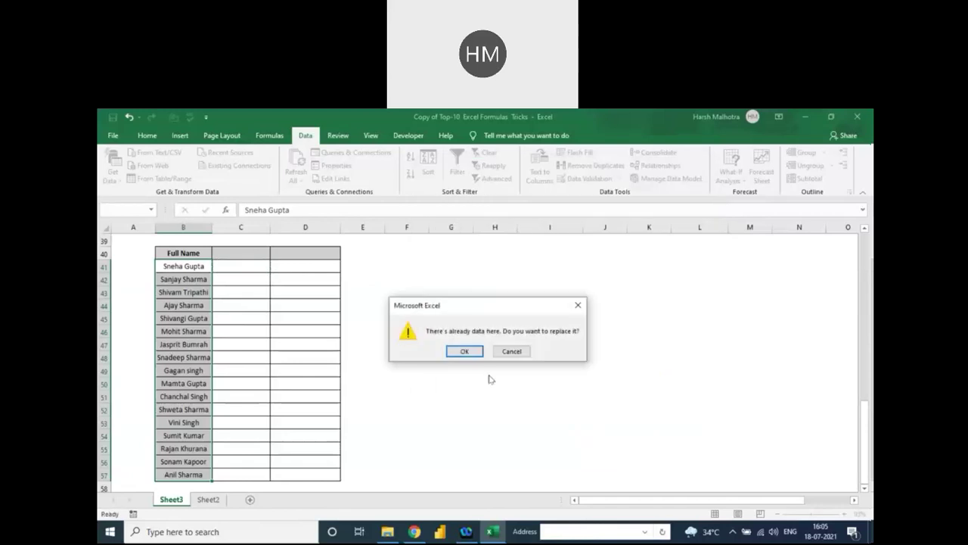
pyautogui.click(467, 353)
# - Review the split names and enter the headings First Name in C40 and Last Name in D40
pyautogui.click(244, 266)
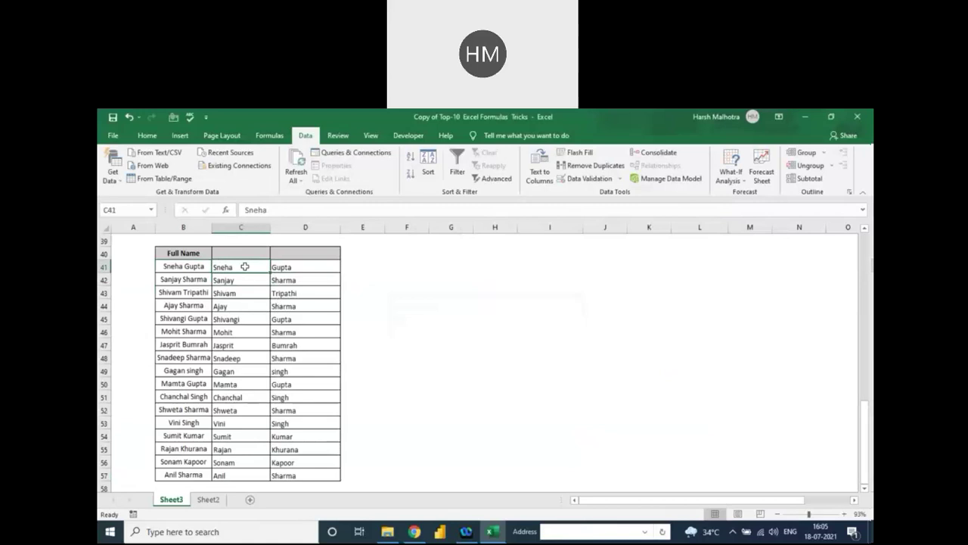
pyautogui.hotkey('ctrl', 'shift', 'Right')
pyautogui.hotkey('ctrl', 'shift', 'Down')
pyautogui.press('Up')
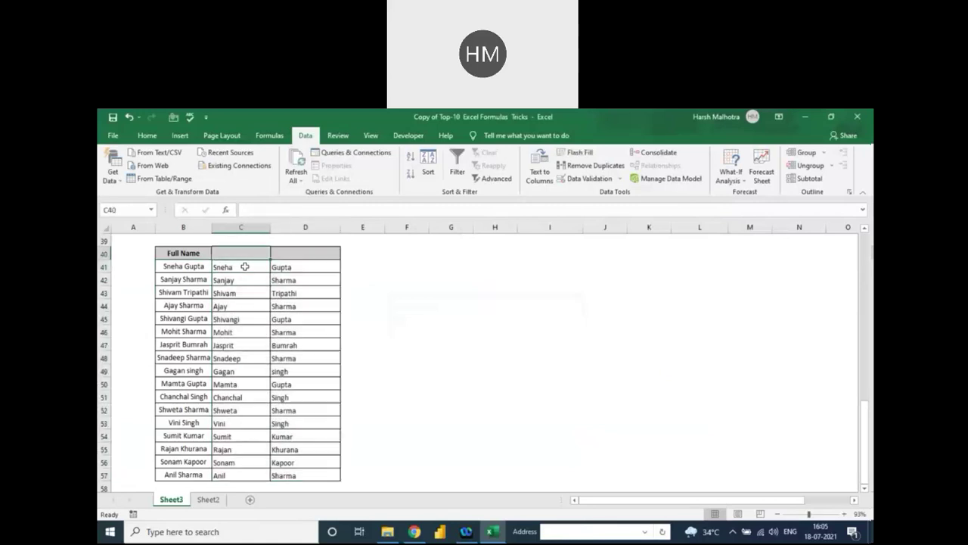
pyautogui.press('Down')
pyautogui.press('Up')
pyautogui.write('First Name')
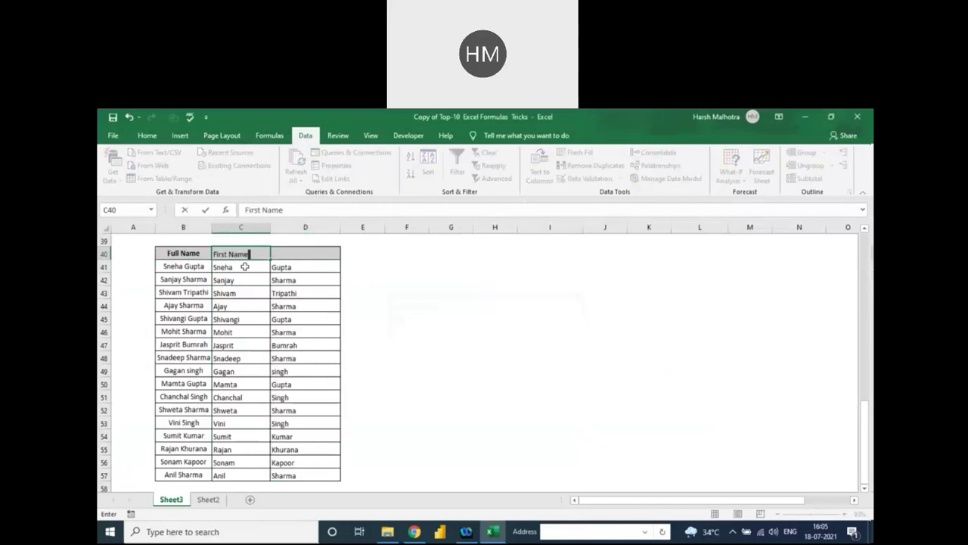
pyautogui.press('Tab')
pyautogui.write('Last')
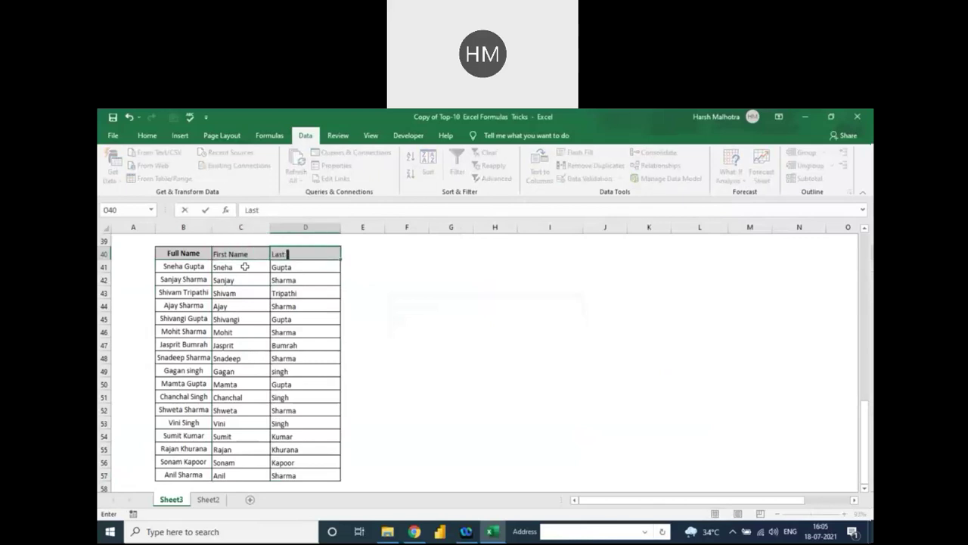
pyautogui.write(' Name')
pyautogui.press('Return')
# - Select the whole split-name table from B40 and go back to the main score table at the start of the sheet
pyautogui.press('Up')
pyautogui.press('Left')
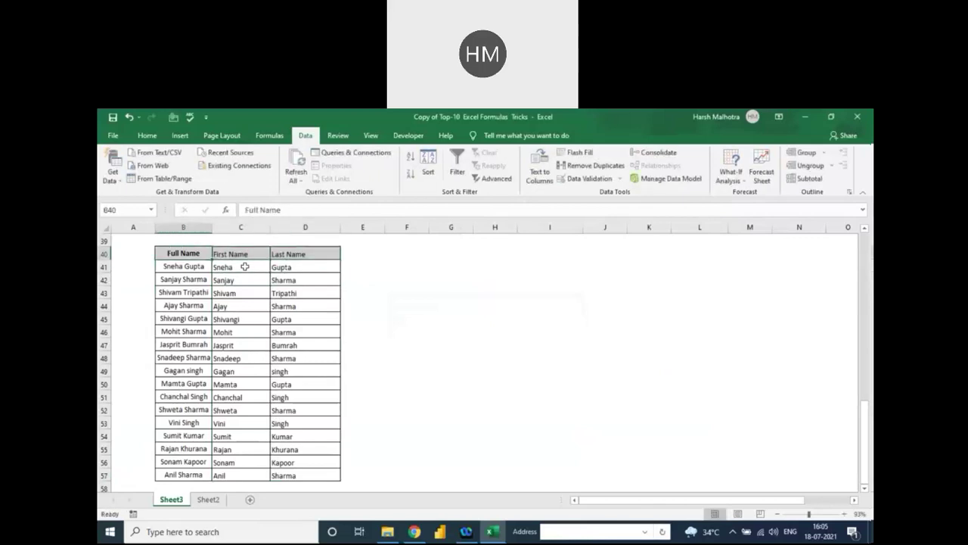
pyautogui.hotkey('ctrl', 'a')
pyautogui.scroll(13, 409, 318)
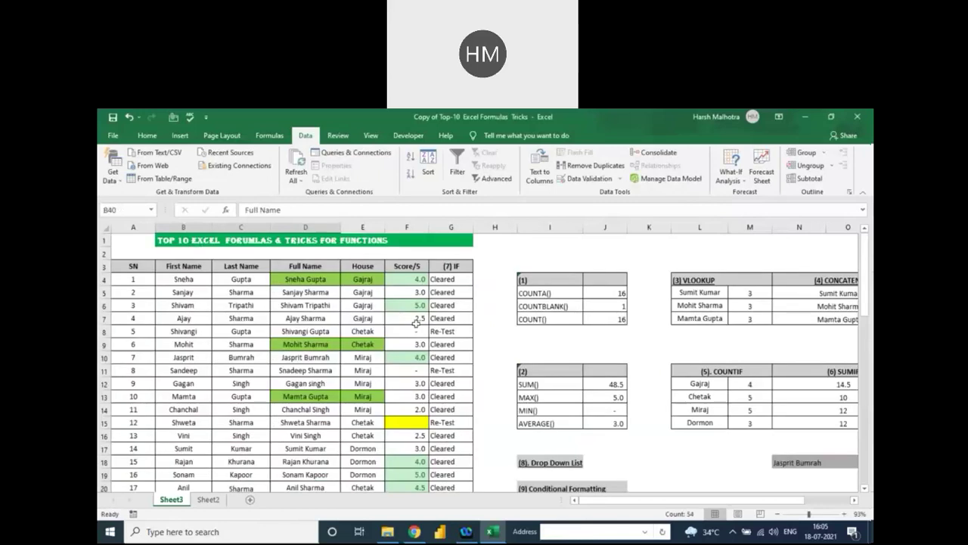